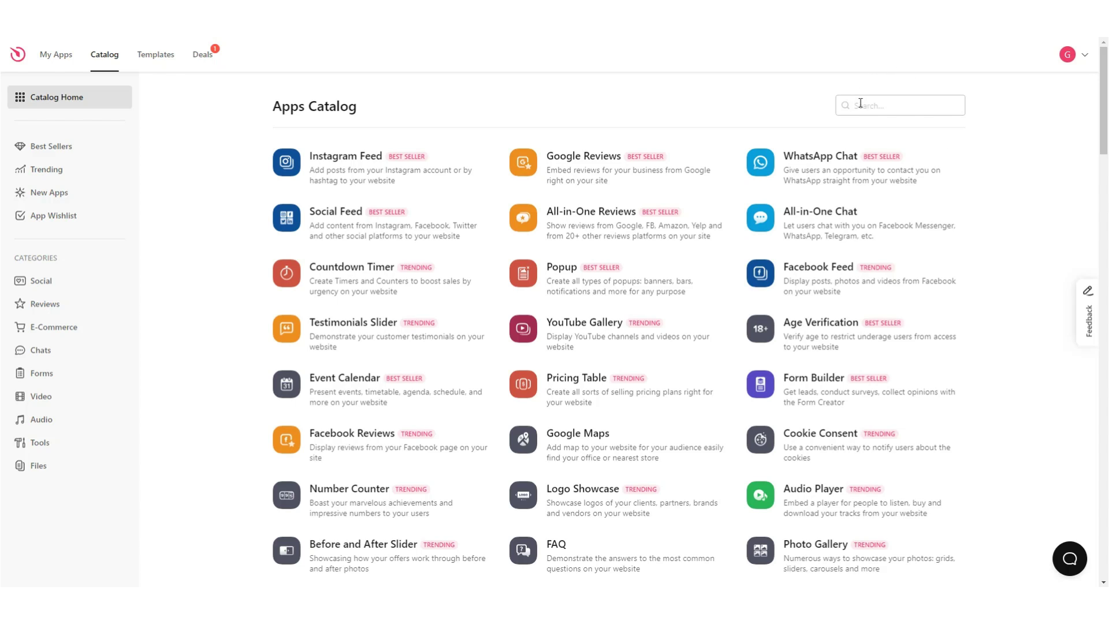
# Search the apps catalog for "audio" and open the Audio Player app's template selection
pyautogui.click(860, 103)
pyautogui.write('audio')
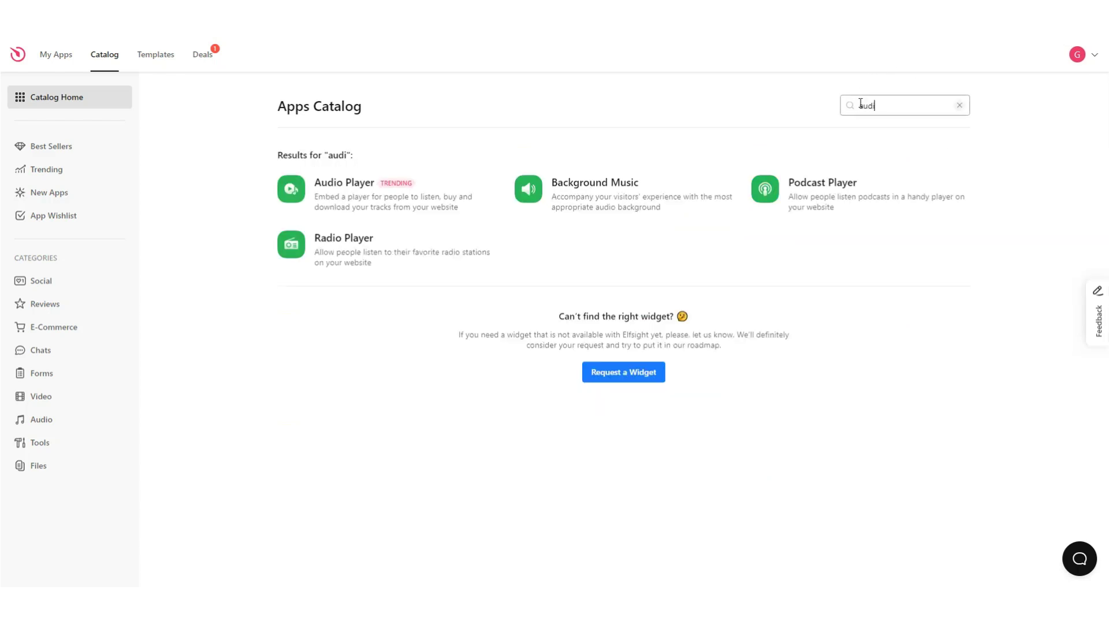
pyautogui.click(380, 204)
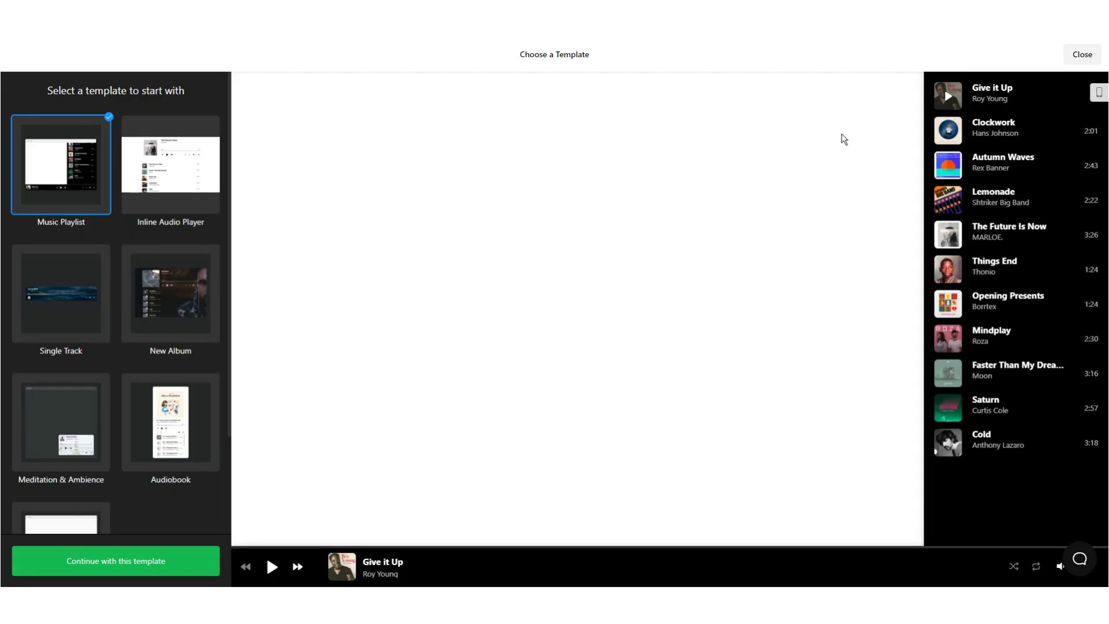
# Play the Music Playlist template's preview and try its volume, shuffle and repeat controls
pyautogui.click(271, 569)
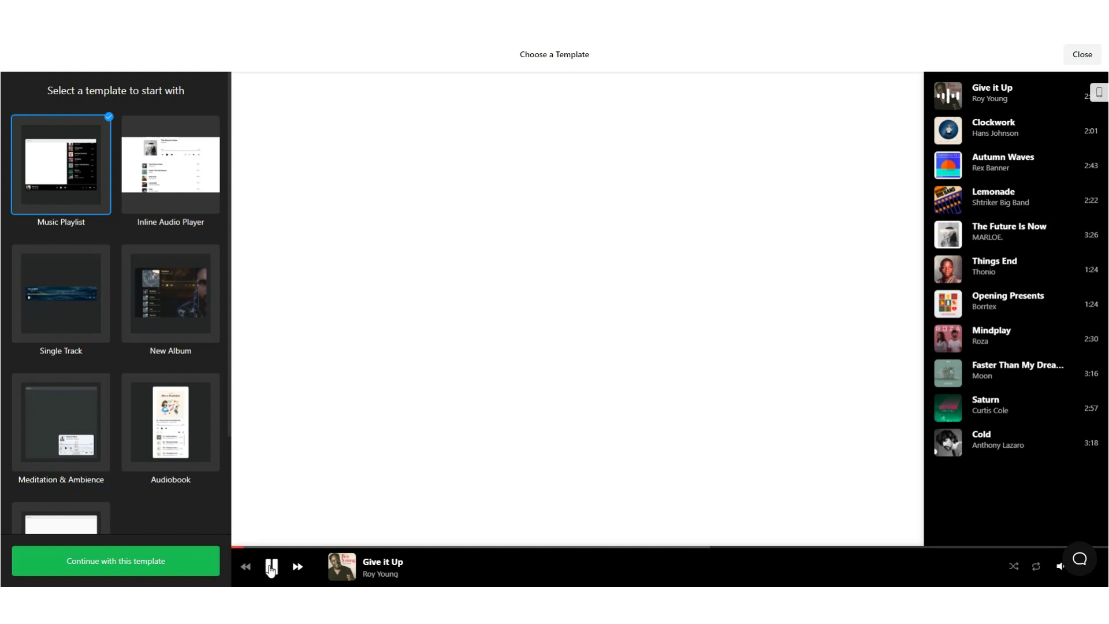
pyautogui.moveTo(1061, 559)
pyautogui.moveTo(1062, 507); pyautogui.dragTo(1062, 482)
pyautogui.click(1014, 568)
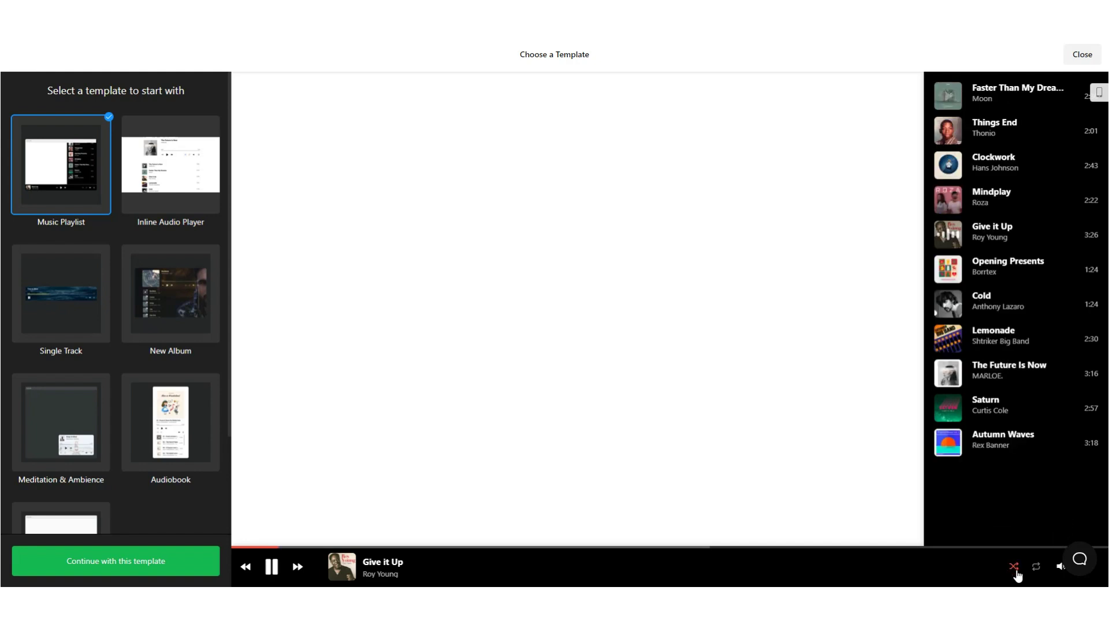
pyautogui.click(1015, 570)
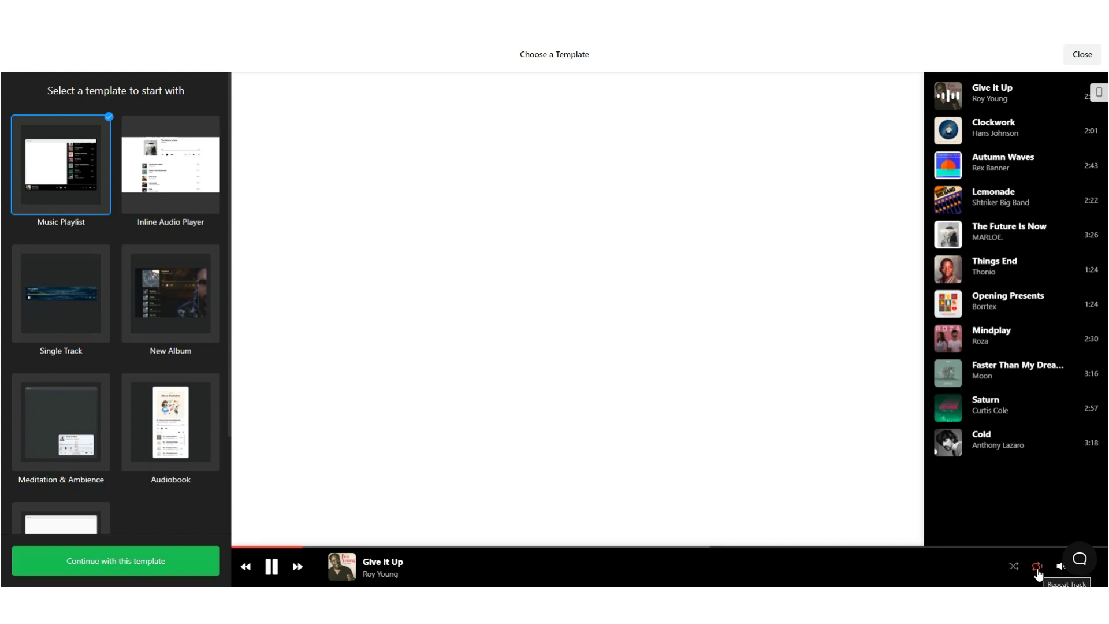
pyautogui.click(1039, 574)
# Play the track The Future Is Now in the preview, jumping ahead to 0:37 and 0:51
pyautogui.click(1008, 238)
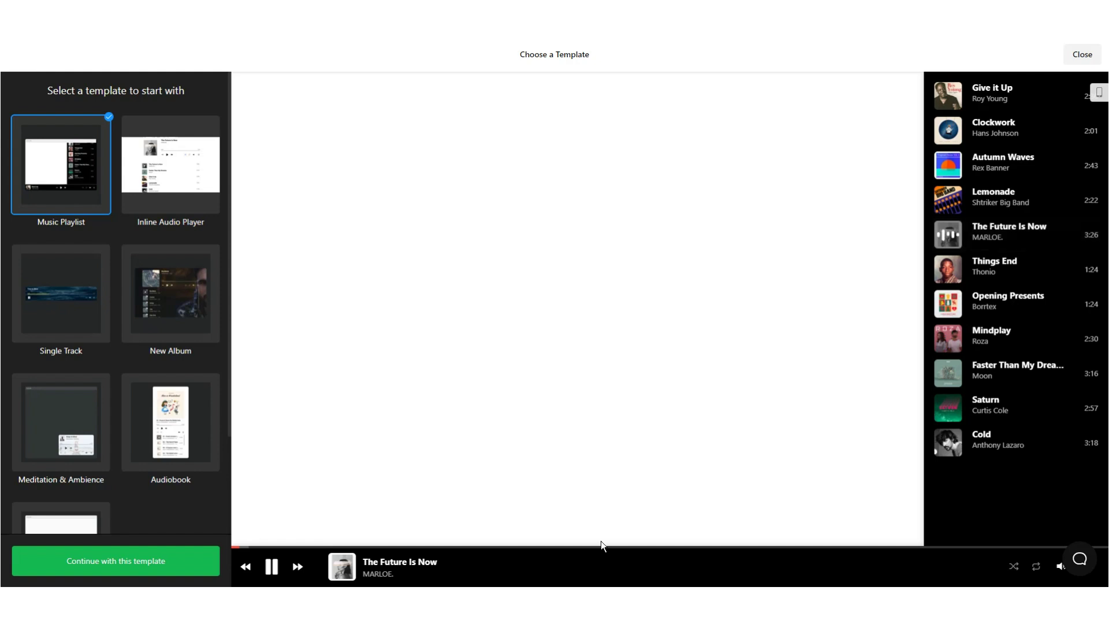
pyautogui.click(390, 546)
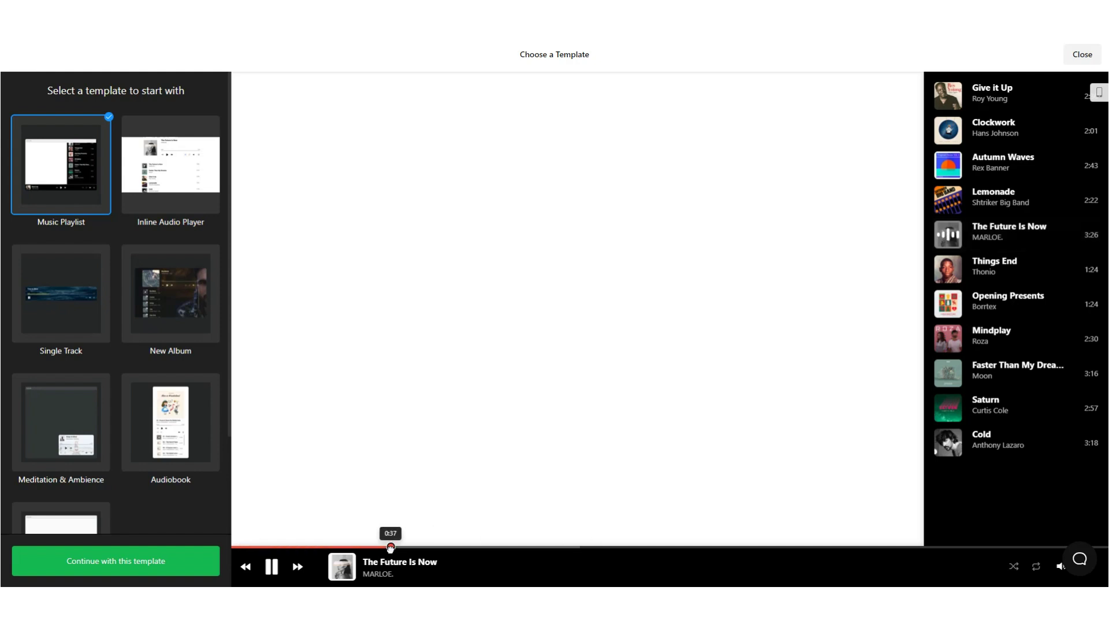
pyautogui.click(448, 546)
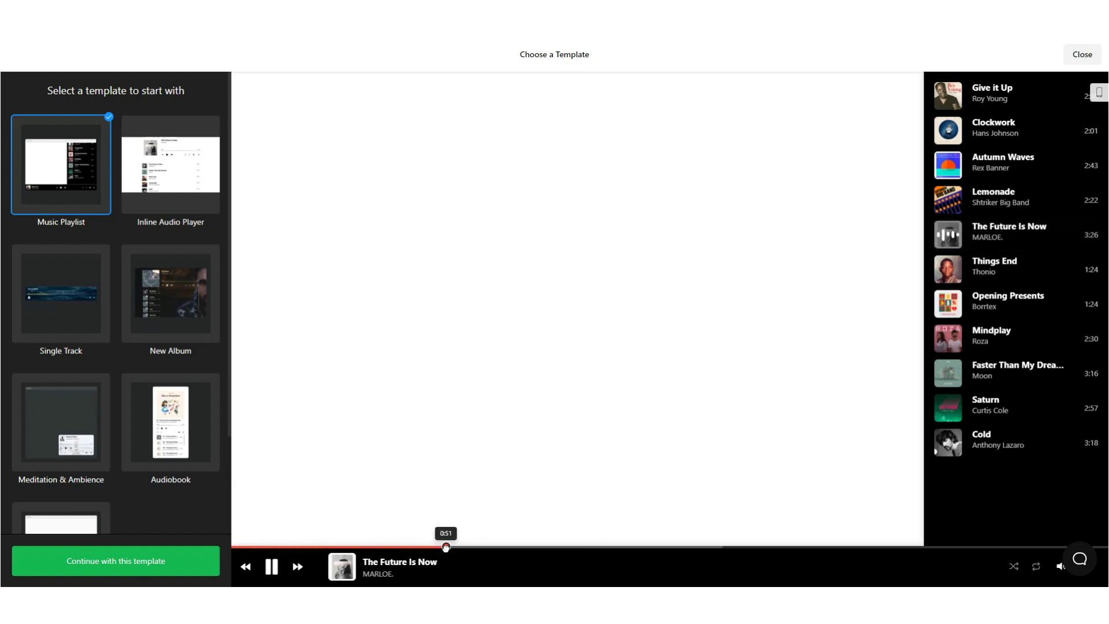
# Switch the Music Playlist preview to the mobile layout and toggle its track list, leaving it hidden
pyautogui.click(1098, 92)
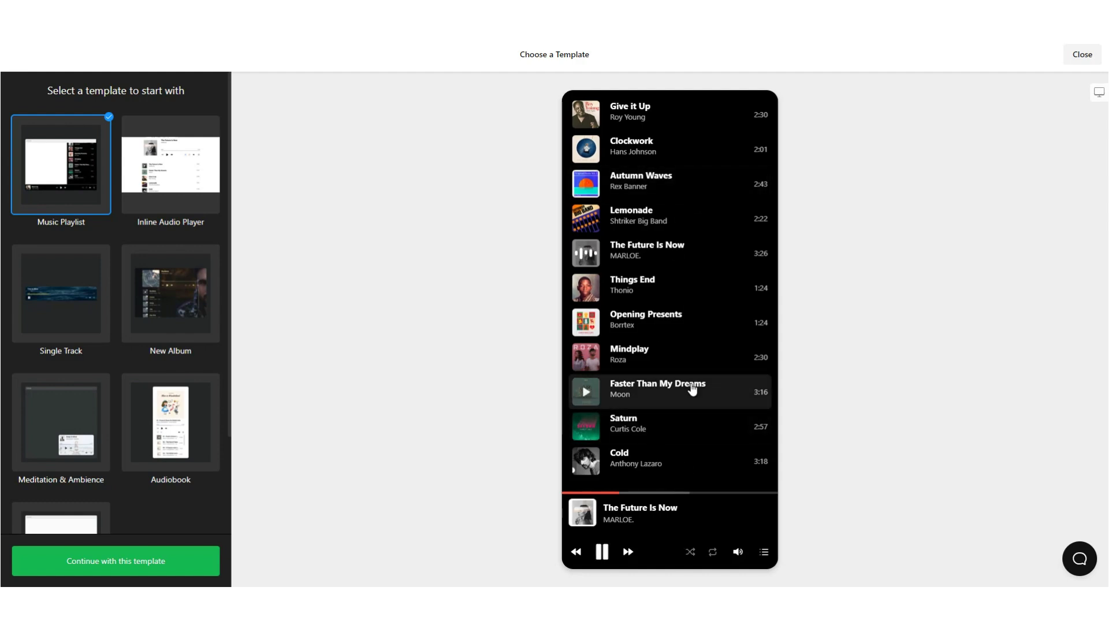
pyautogui.click(763, 552)
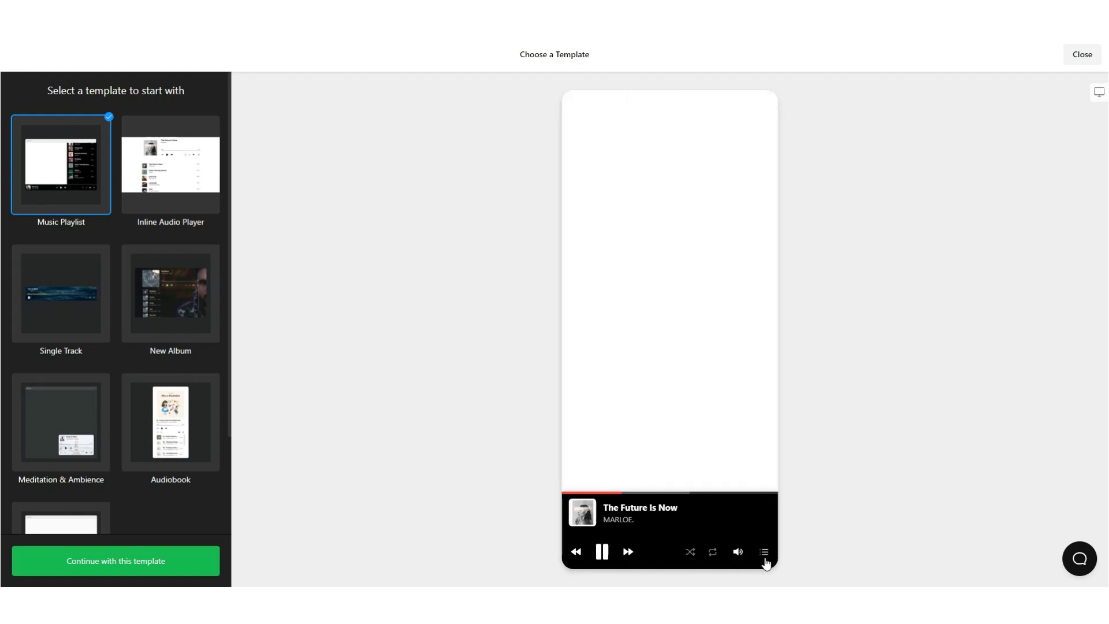
pyautogui.click(764, 556)
pyautogui.click(764, 556)
# Skip forward through tracks to Opening Presents and try the volume slider in the mobile preview
pyautogui.click(627, 551)
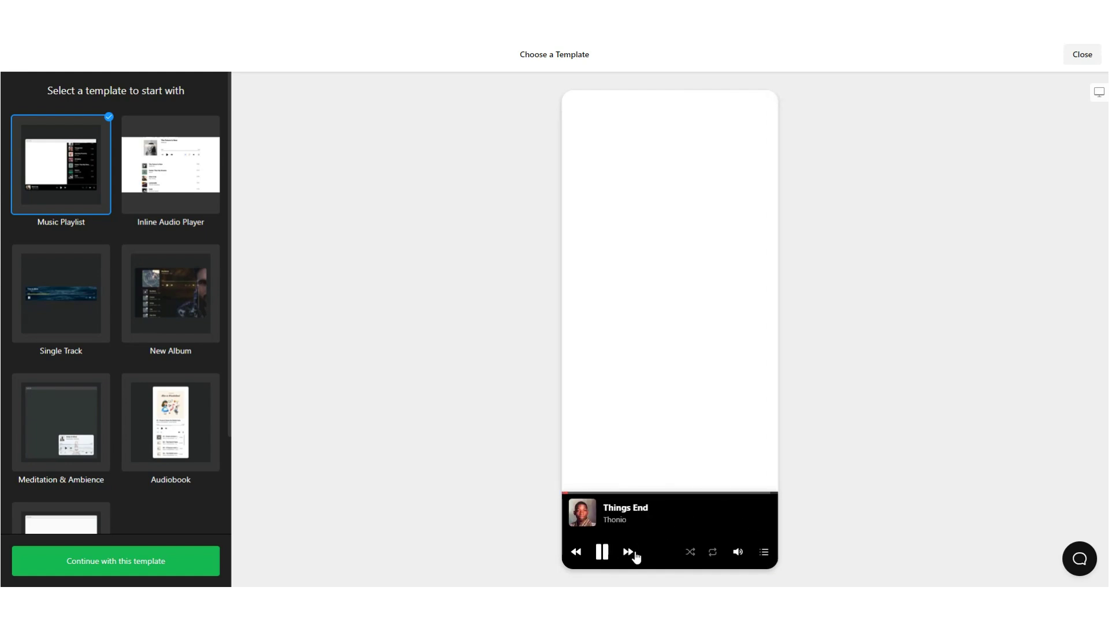
pyautogui.click(606, 492)
pyautogui.click(627, 551)
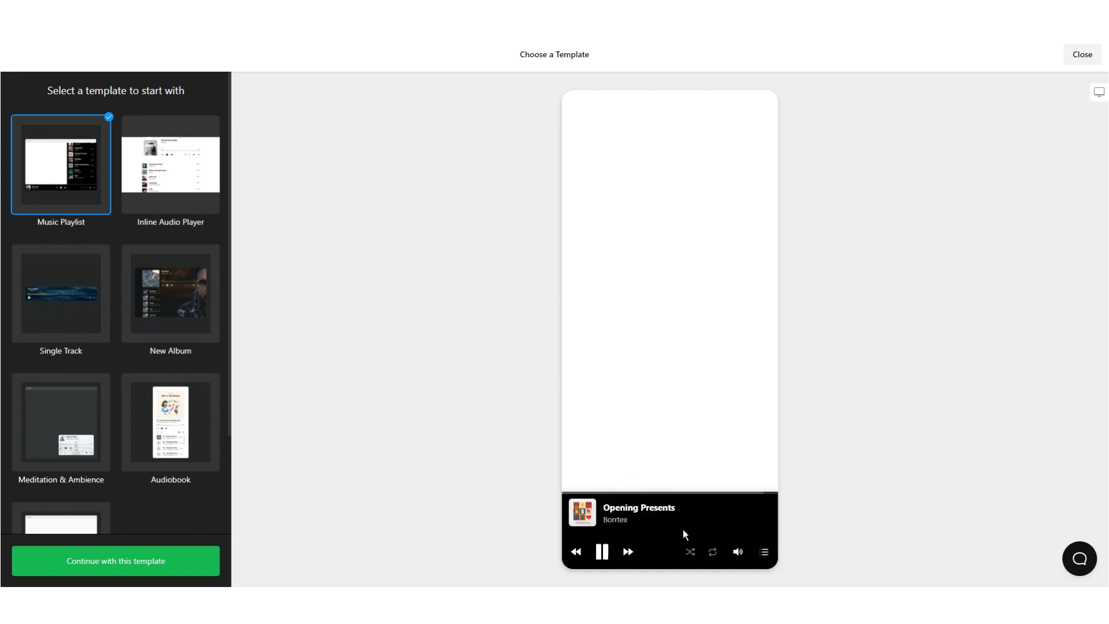
pyautogui.moveTo(738, 554)
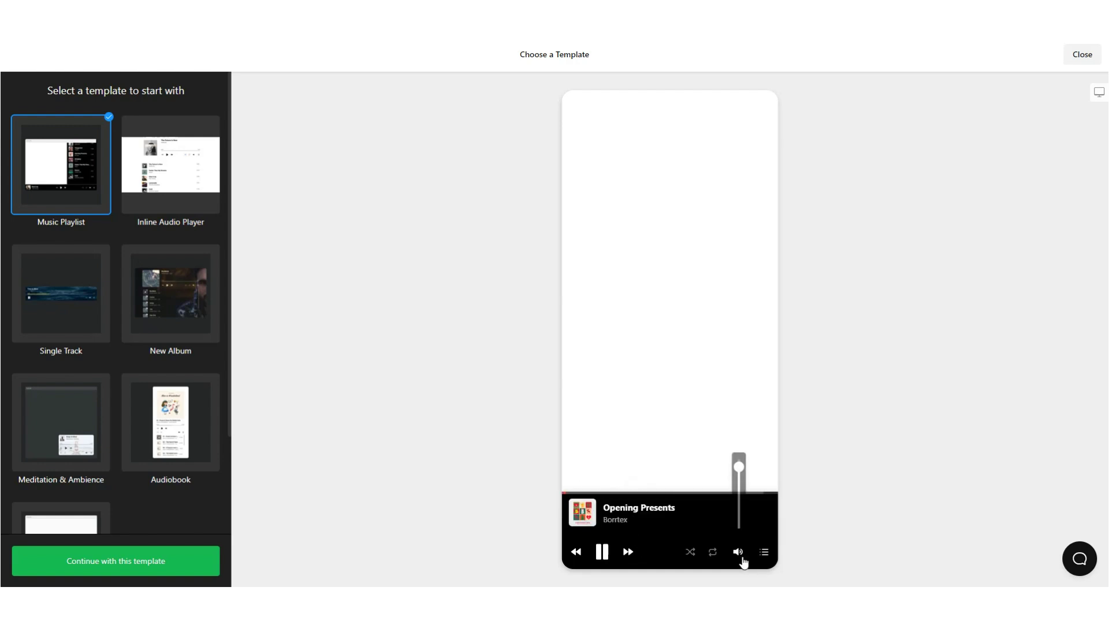
pyautogui.click(739, 492)
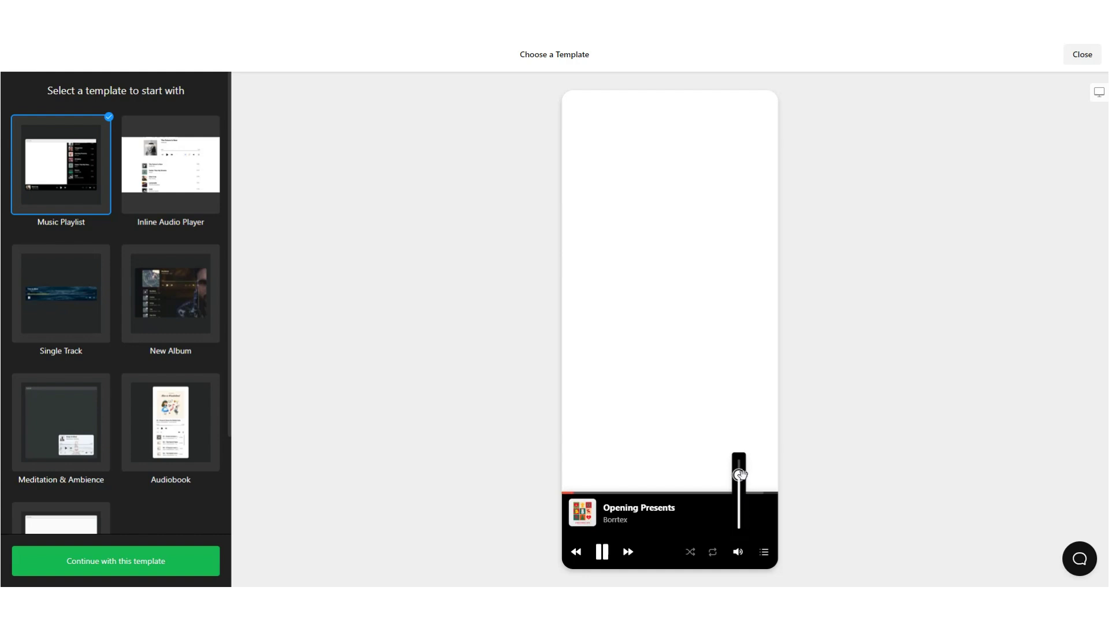
# Play the track Cold from the mobile preview's track list, and toggle the list until it is hidden
pyautogui.click(764, 552)
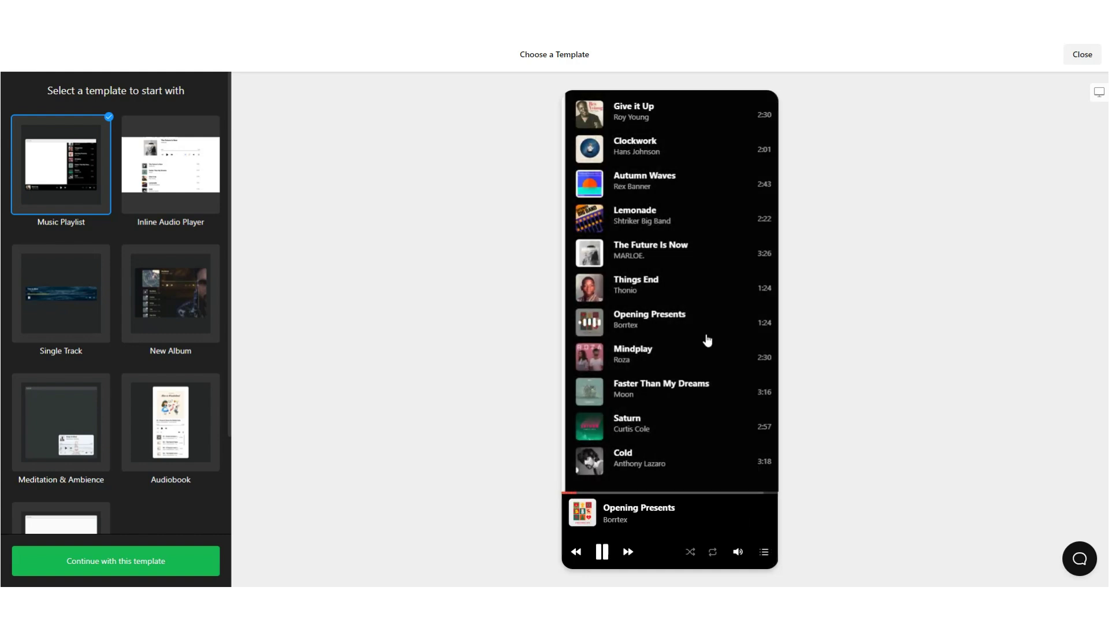
pyautogui.click(638, 469)
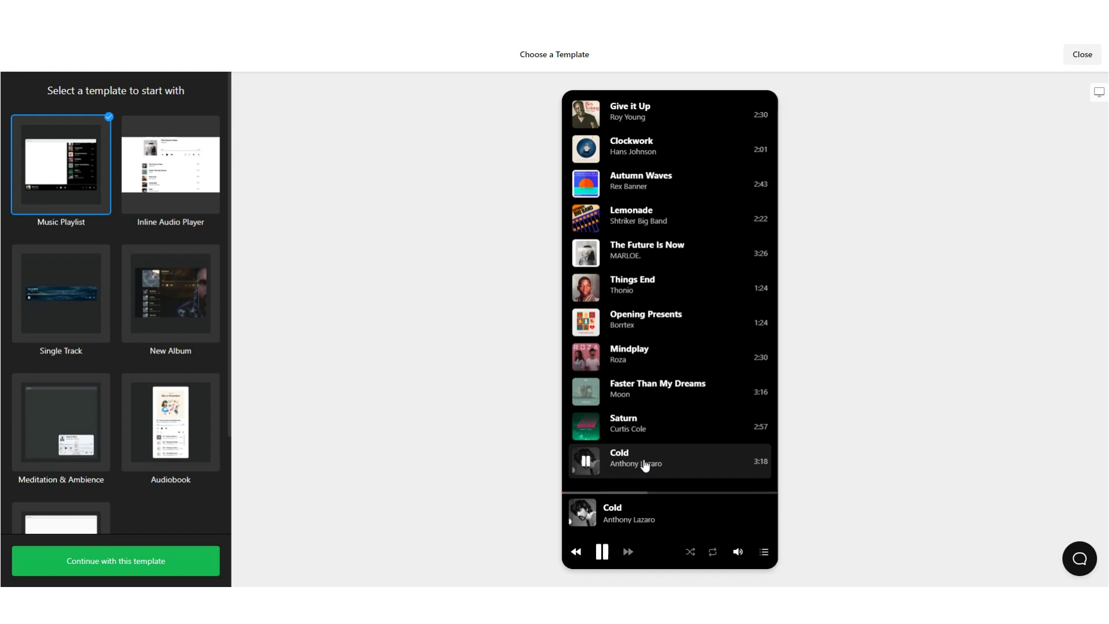
pyautogui.click(764, 552)
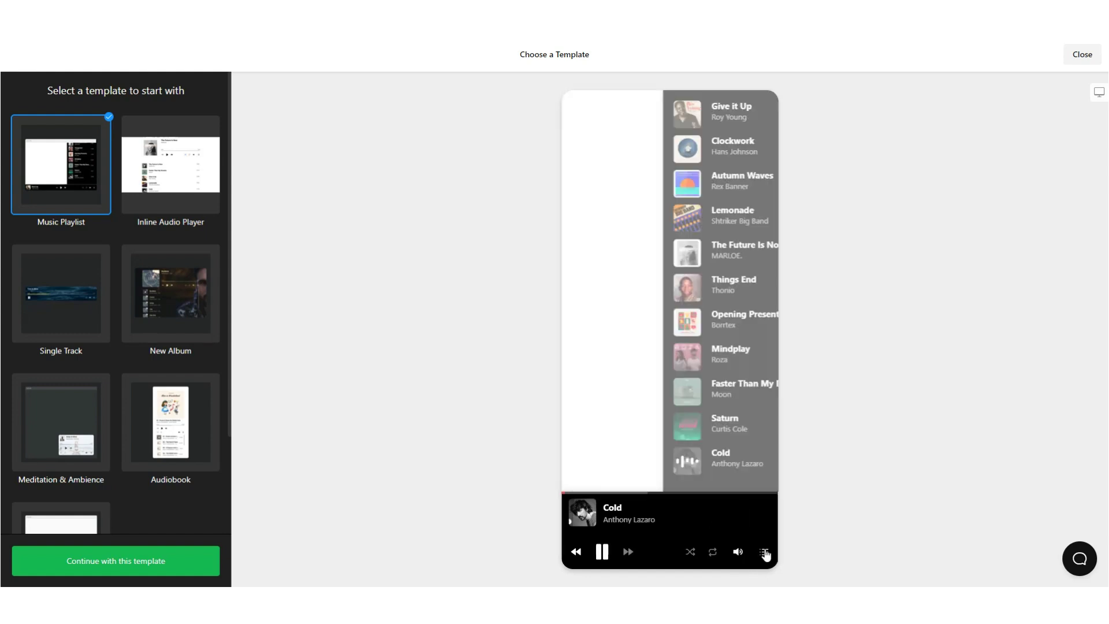
pyautogui.click(764, 552)
pyautogui.click(764, 553)
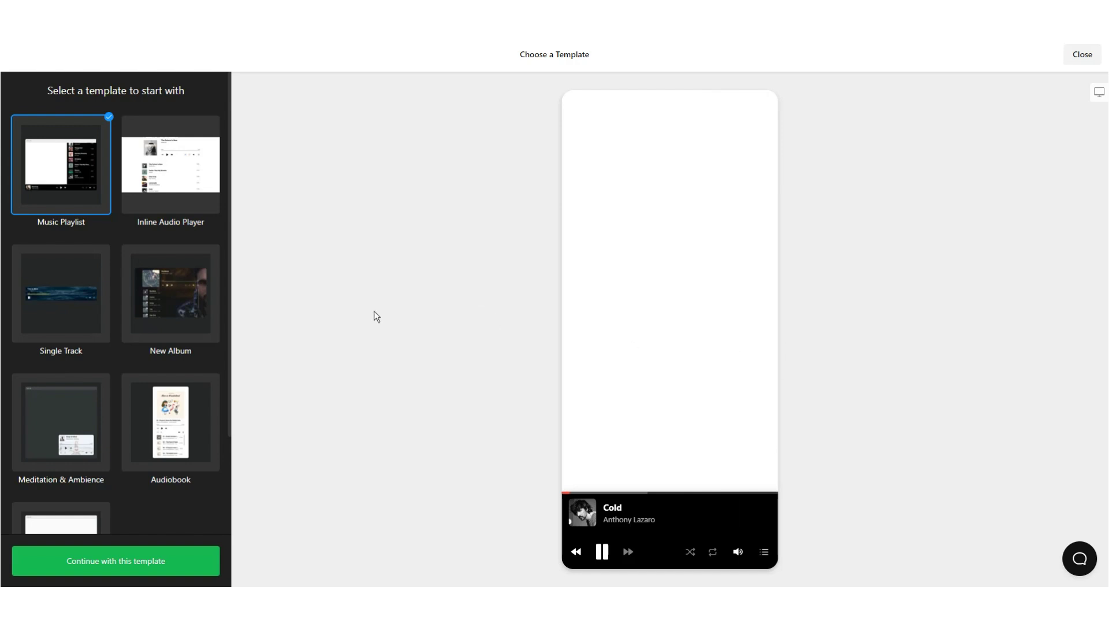
# Preview the Inline Audio Player template in the desktop layout and play Autumn Waves from its expandable track list
pyautogui.click(157, 176)
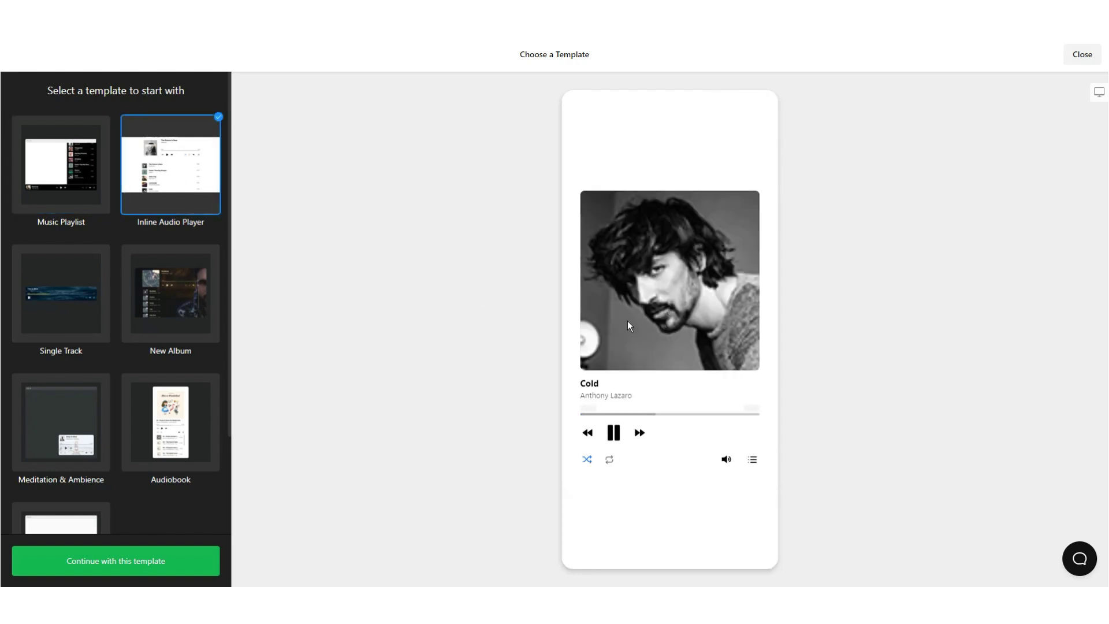
pyautogui.click(1100, 97)
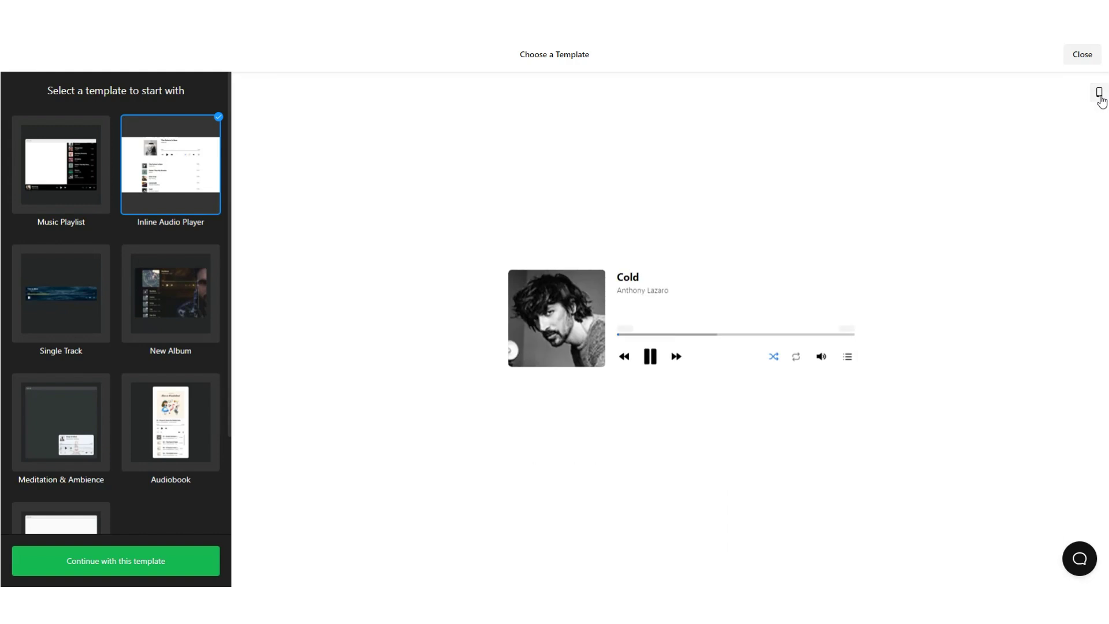
pyautogui.click(849, 358)
pyautogui.scroll(-3, 641, 416)
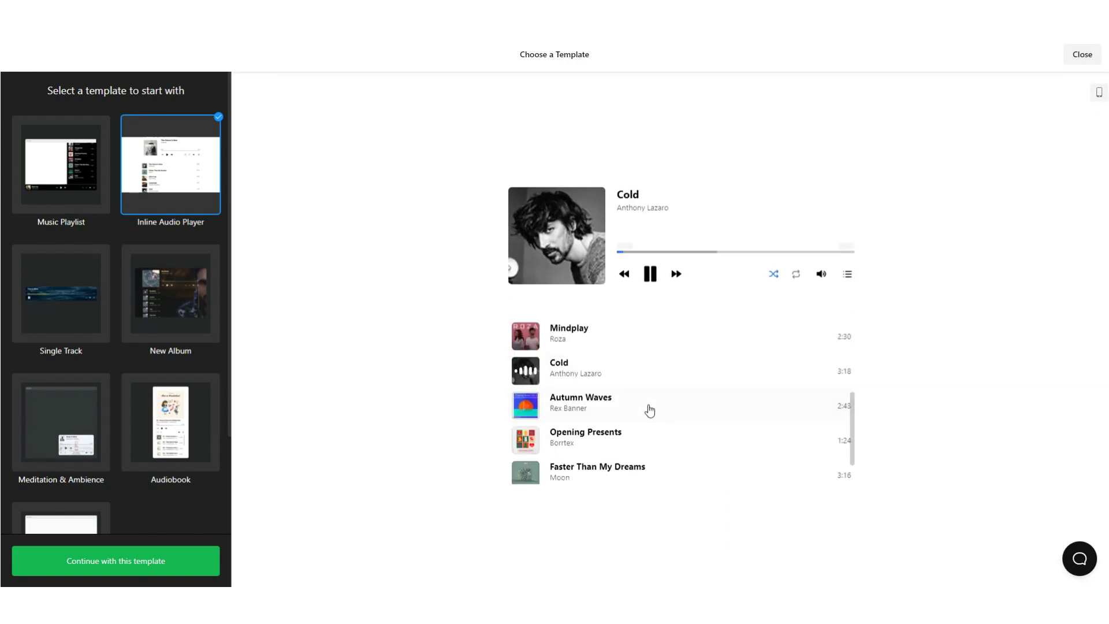
pyautogui.click(636, 411)
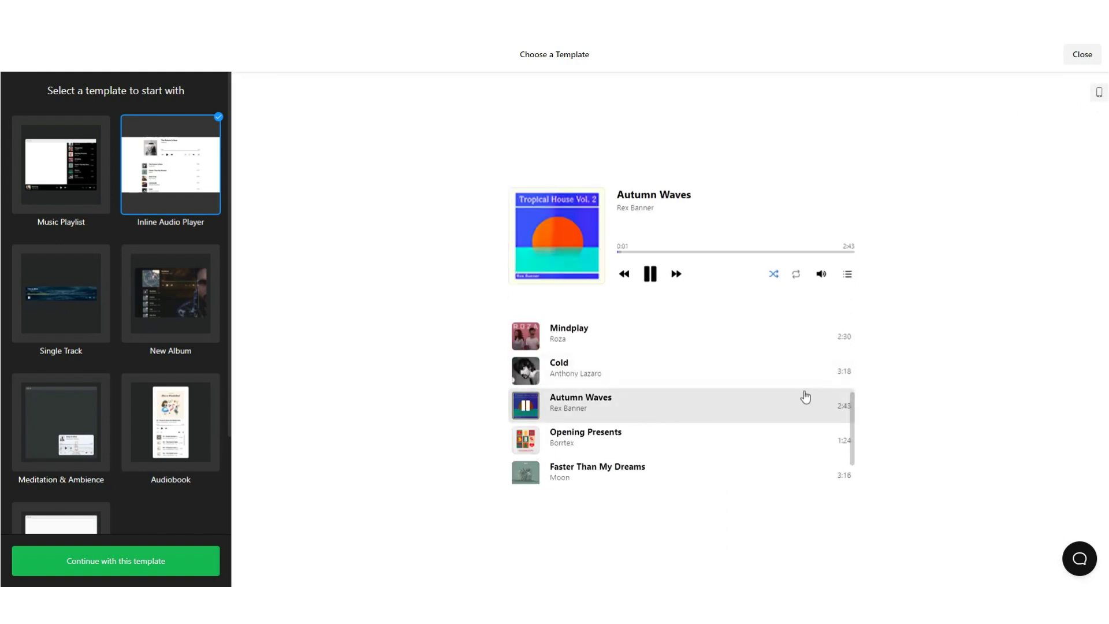
pyautogui.click(848, 274)
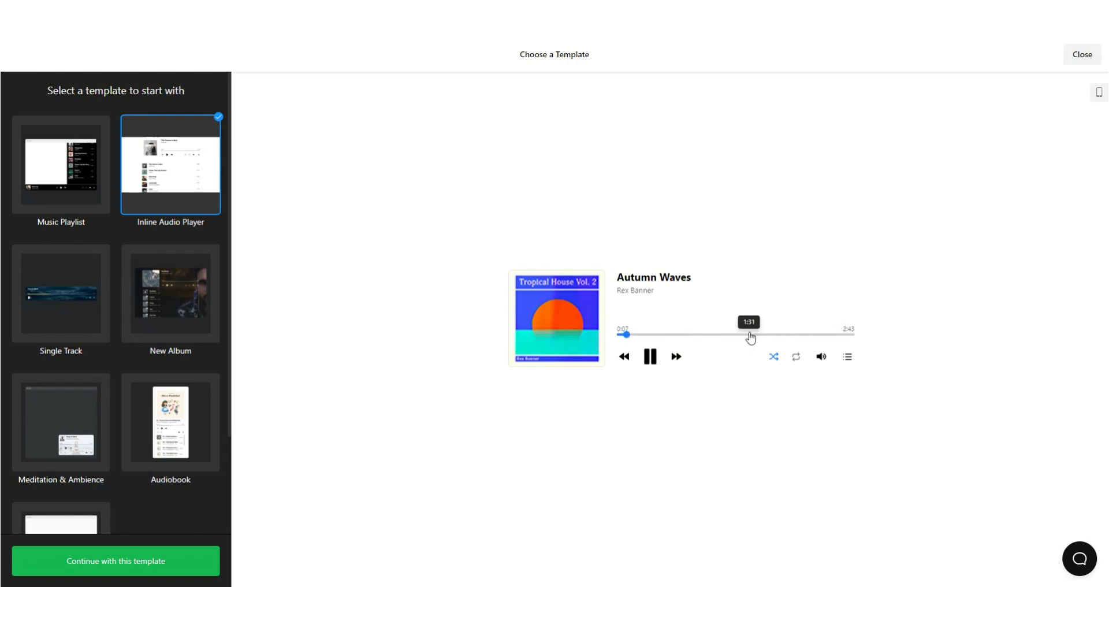
# Test the Inline Audio Player's repeat and seek controls, and compare its mobile and desktop layouts
pyautogui.click(799, 358)
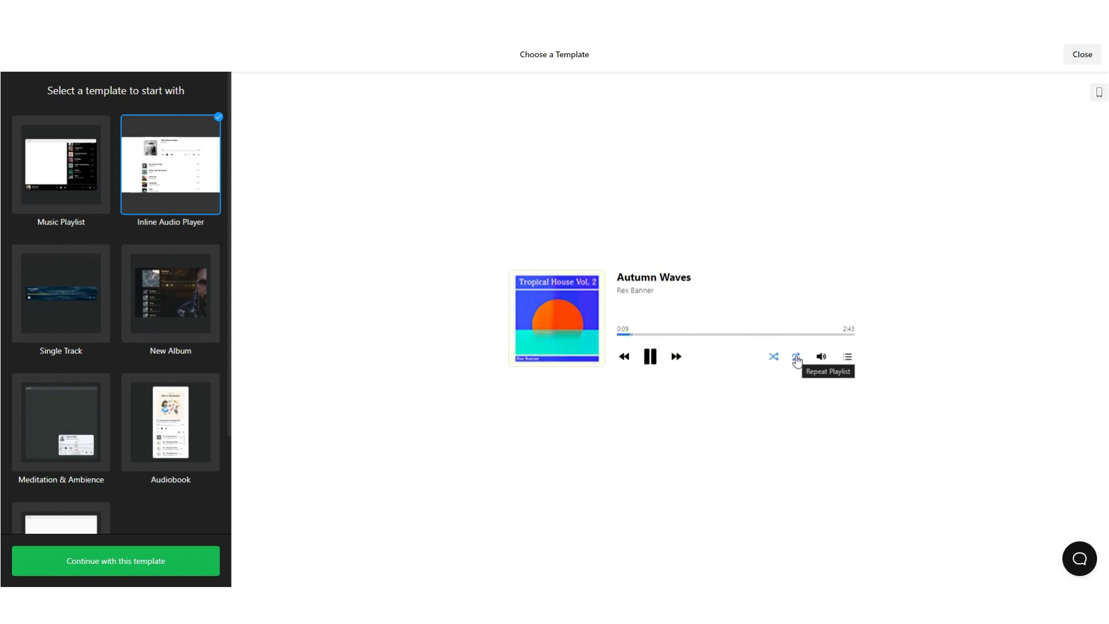
pyautogui.click(683, 335)
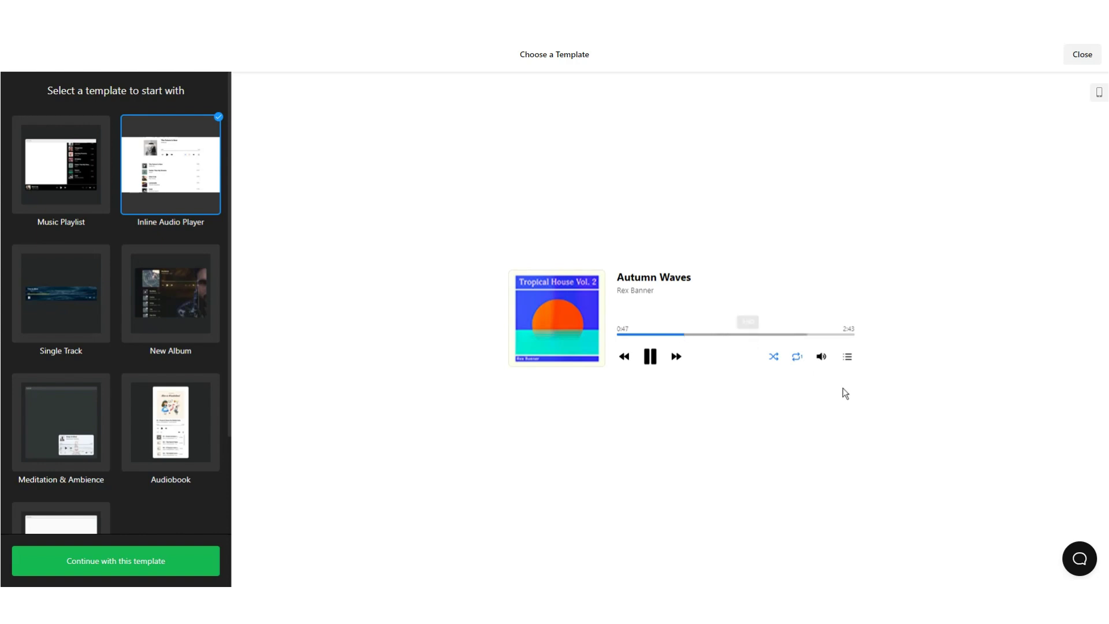
pyautogui.click(1097, 94)
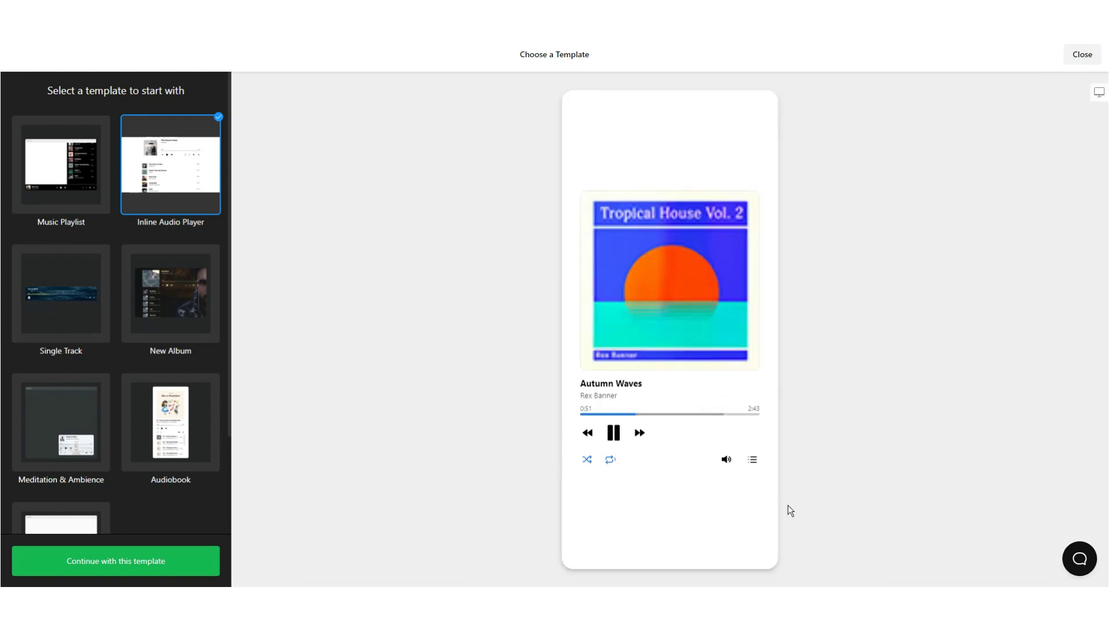
pyautogui.click(1100, 95)
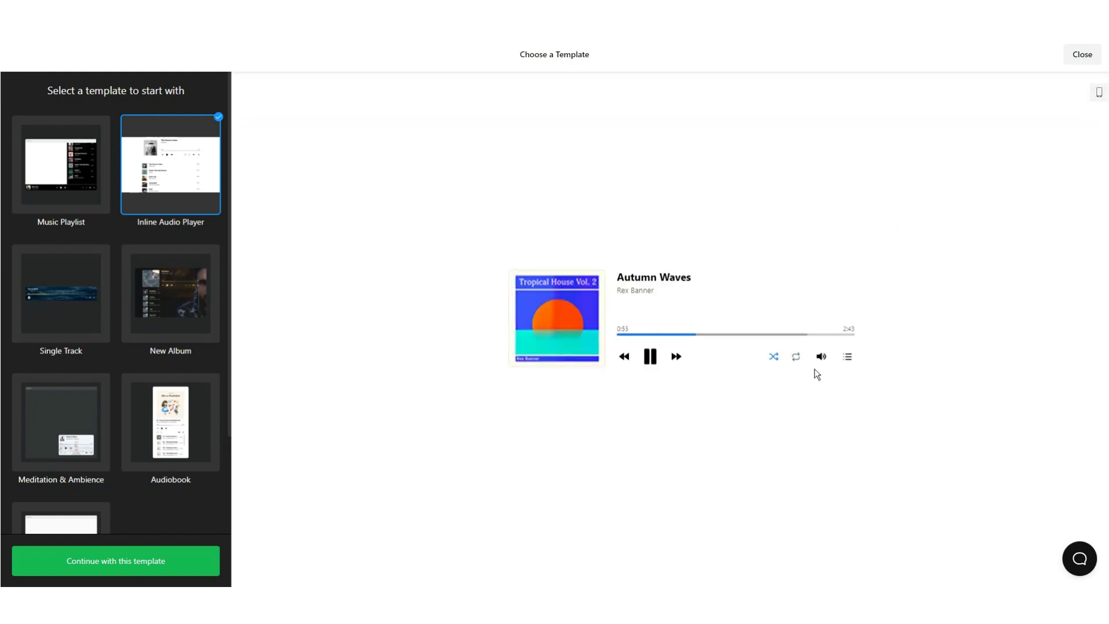
# Preview the Single Track template in the desktop and mobile layouts, ending on desktop
pyautogui.click(43, 296)
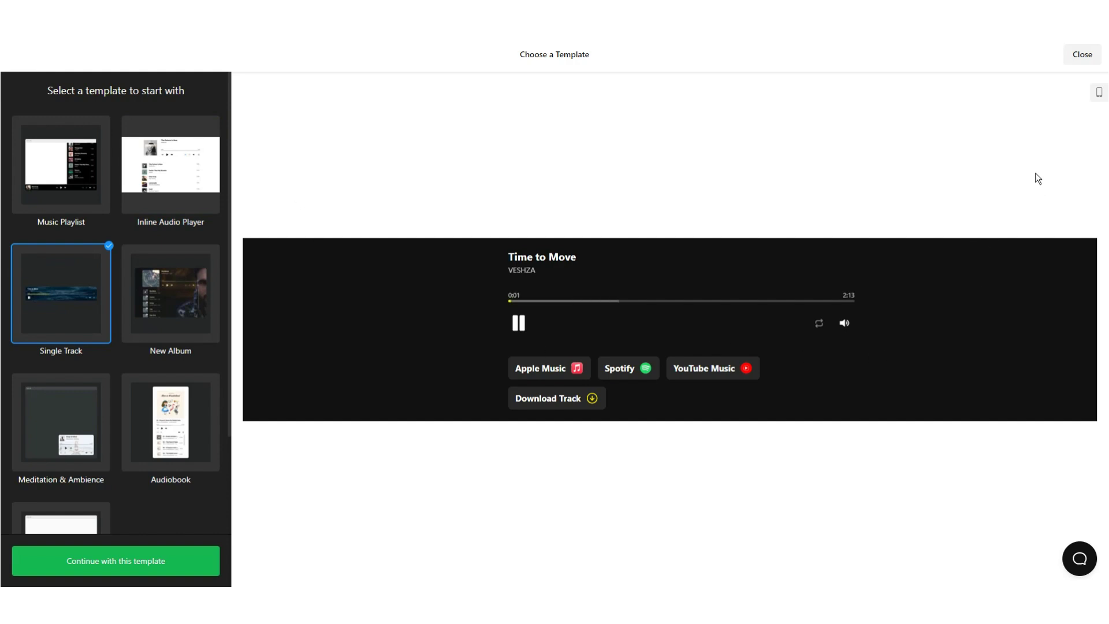
pyautogui.click(1099, 96)
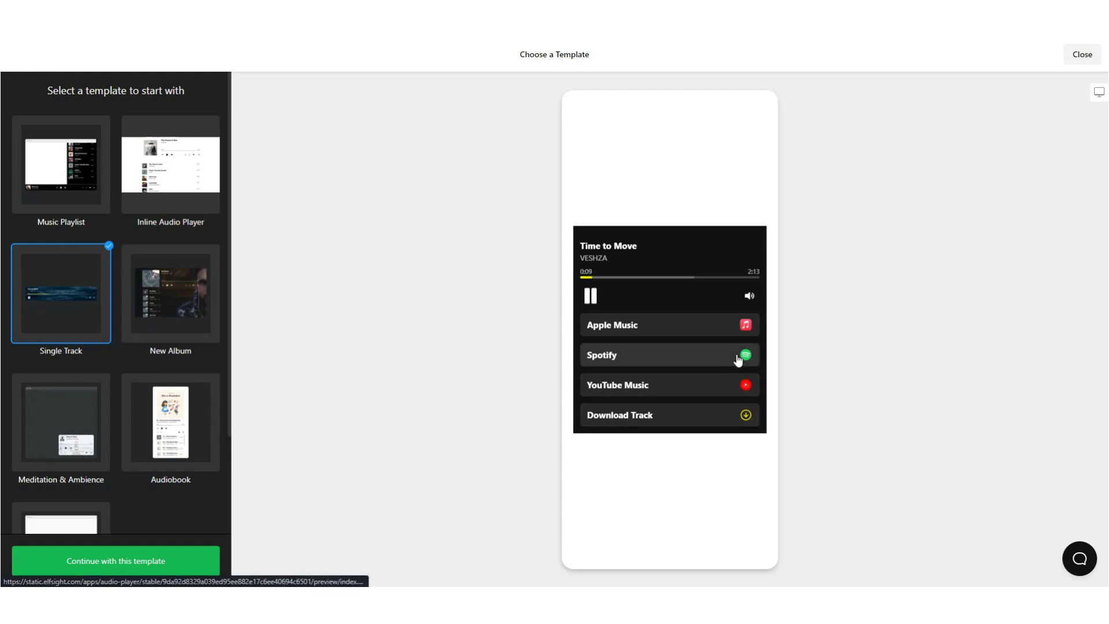
pyautogui.click(1099, 92)
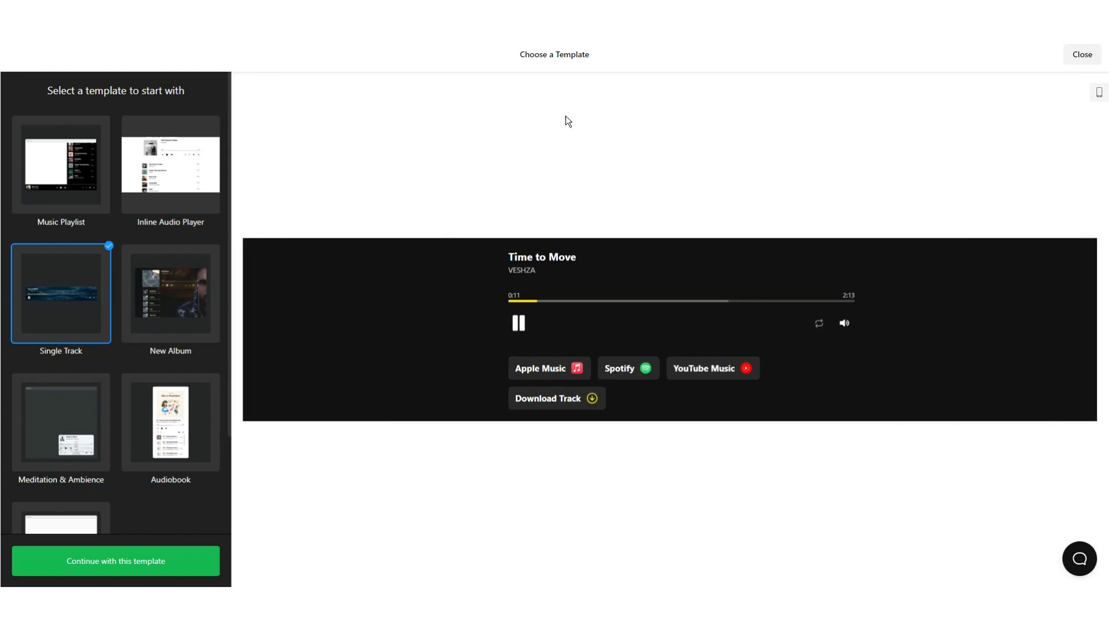
# Preview the New Album template in the desktop and mobile layouts, examining its music links and track list
pyautogui.click(180, 285)
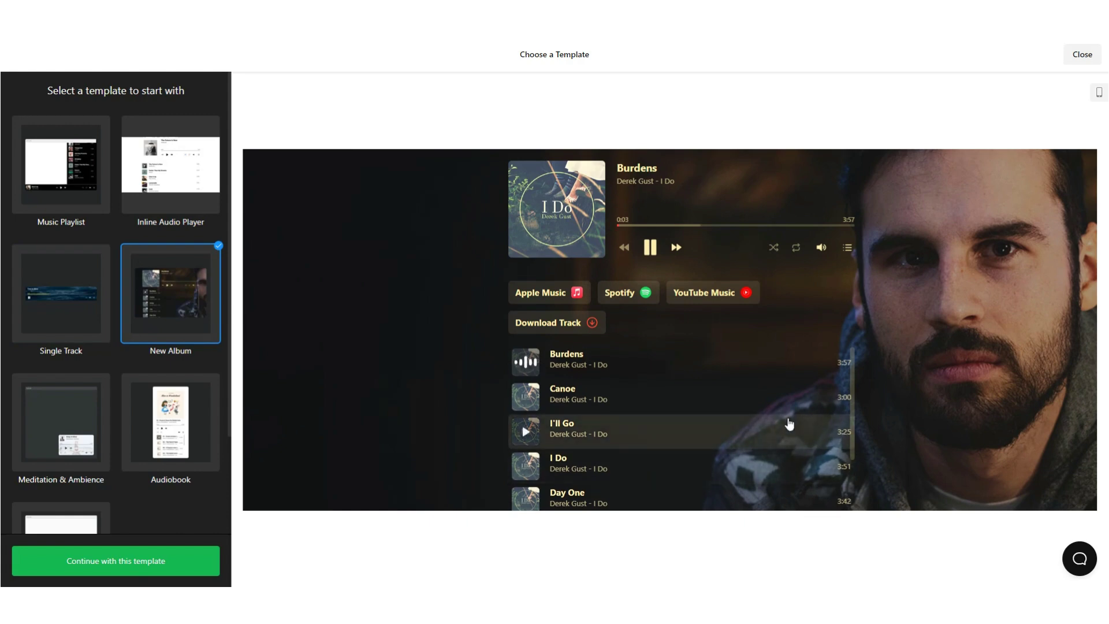
pyautogui.scroll(-2, 790, 423)
pyautogui.scroll(2, 790, 423)
pyautogui.click(1098, 91)
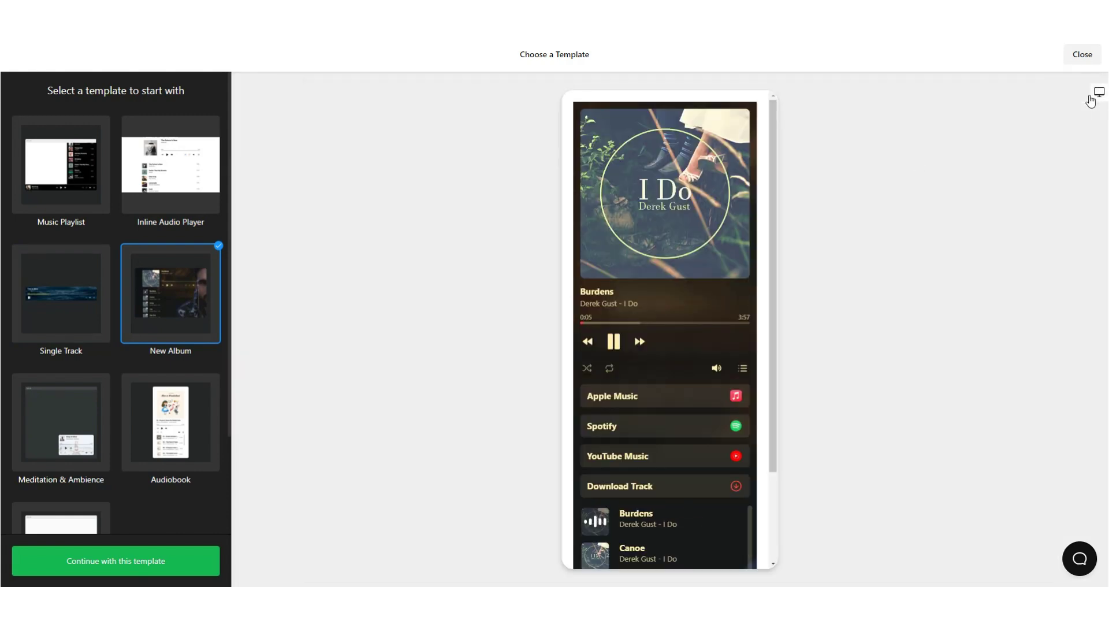
pyautogui.scroll(-2, 669, 337)
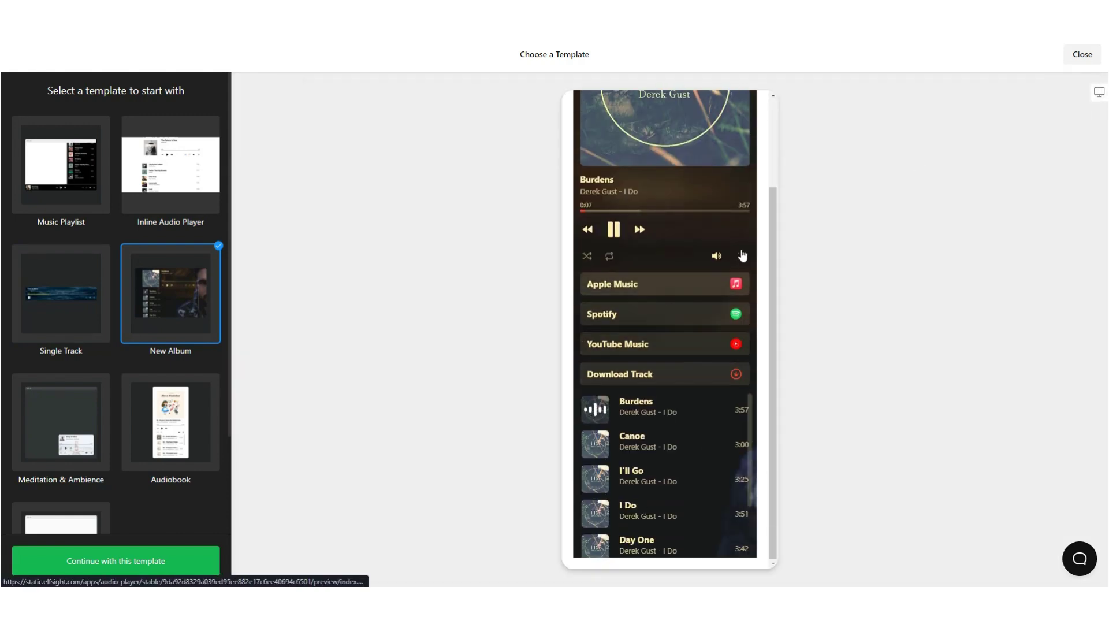
pyautogui.scroll(3, 743, 254)
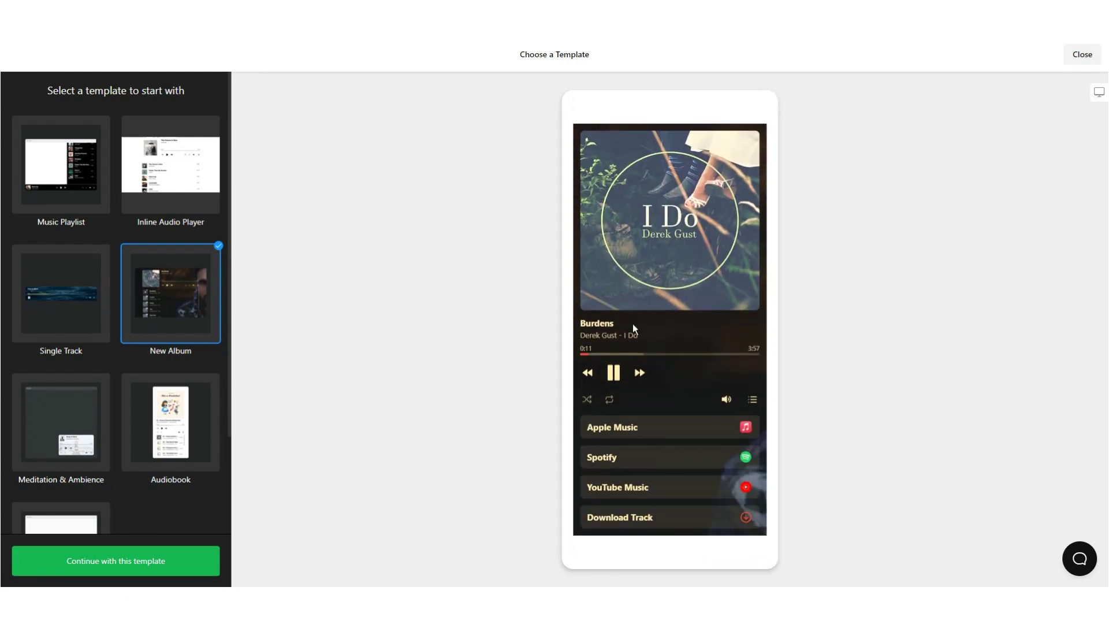
pyautogui.click(753, 400)
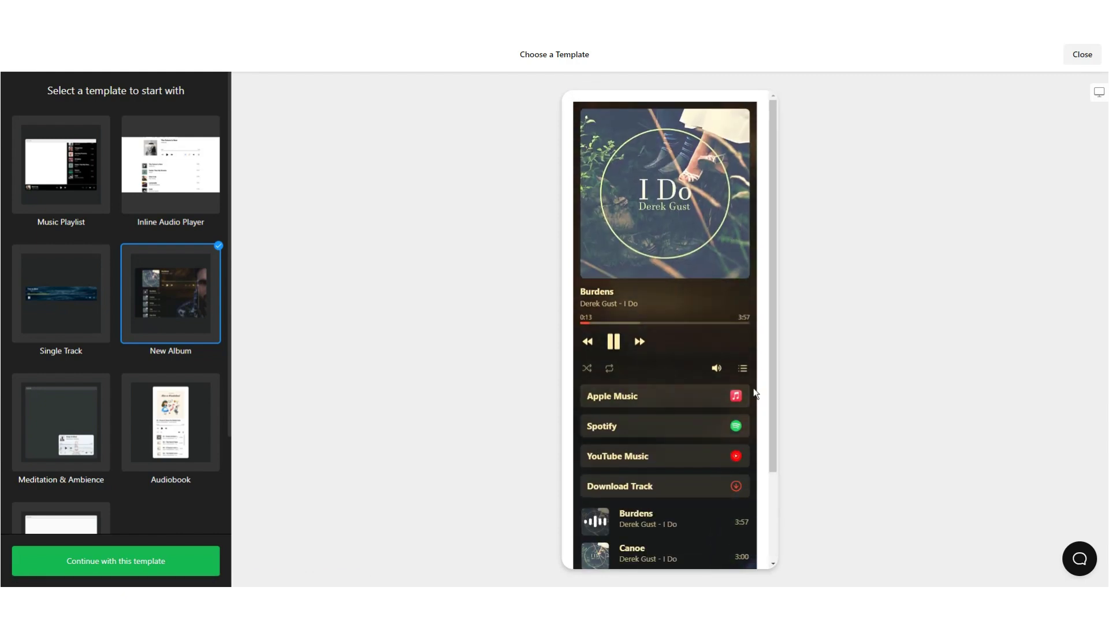
# Collapse the New Album track list in the mobile layout, seek forward in Burdens, and return to the desktop layout
pyautogui.click(751, 370)
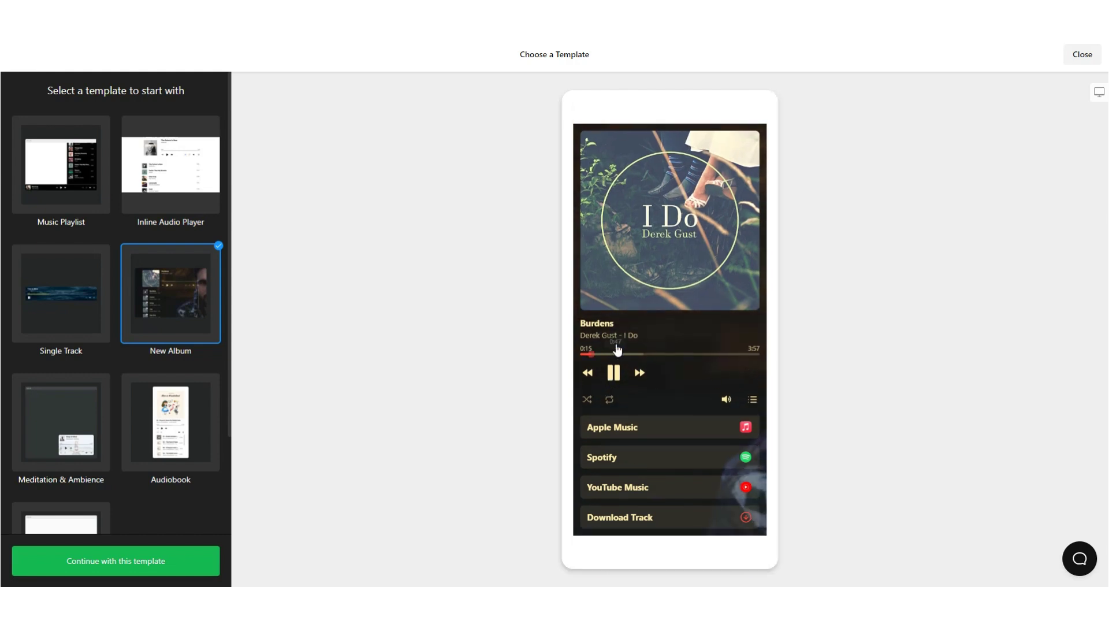
pyautogui.moveTo(601, 353); pyautogui.dragTo(629, 353)
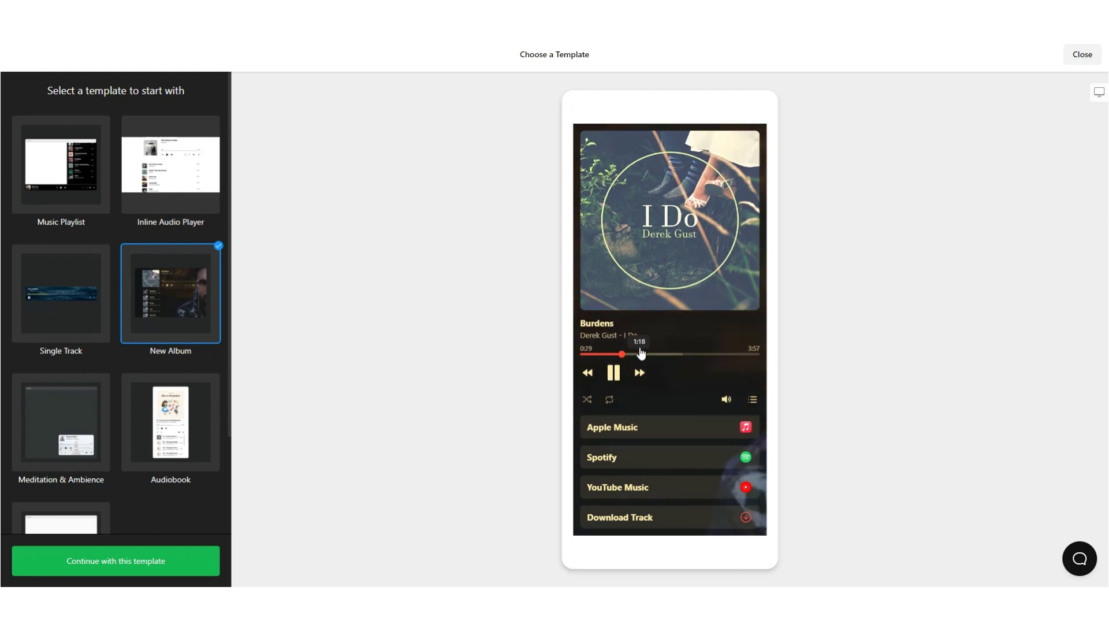
pyautogui.click(1099, 92)
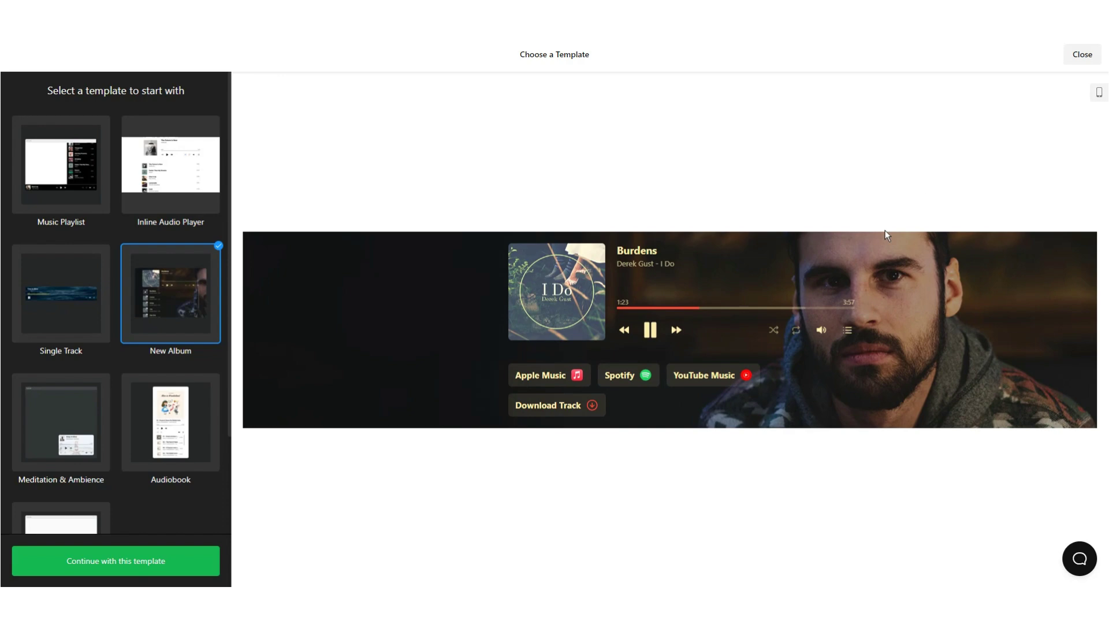
# Expand the New Album track list in the desktop layout and play Day One
pyautogui.click(847, 332)
pyautogui.scroll(-2, 654, 418)
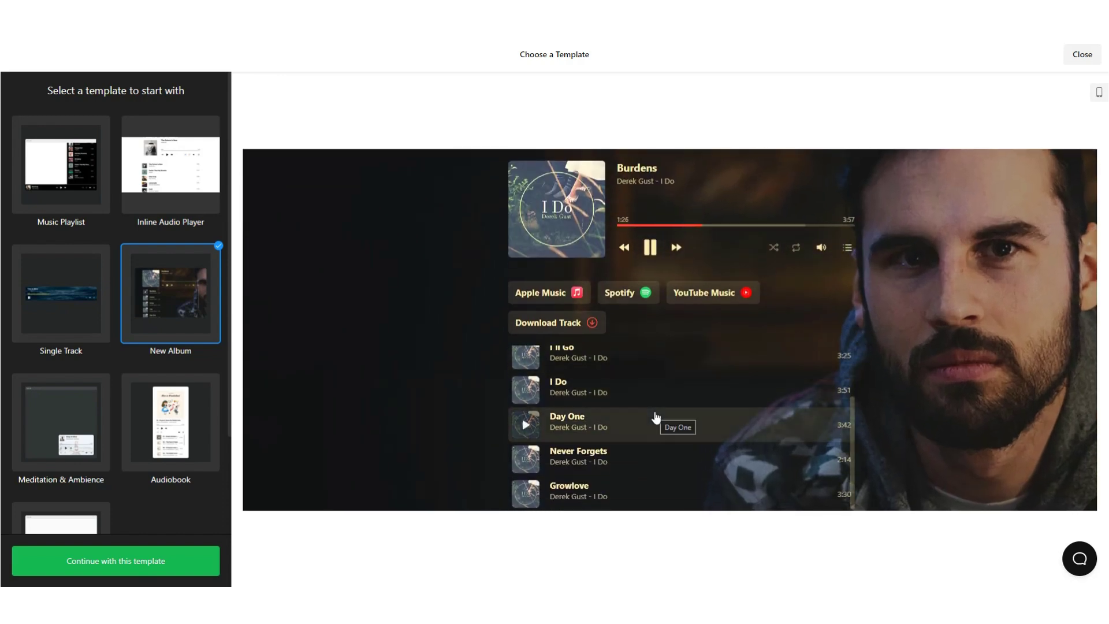
pyautogui.click(655, 417)
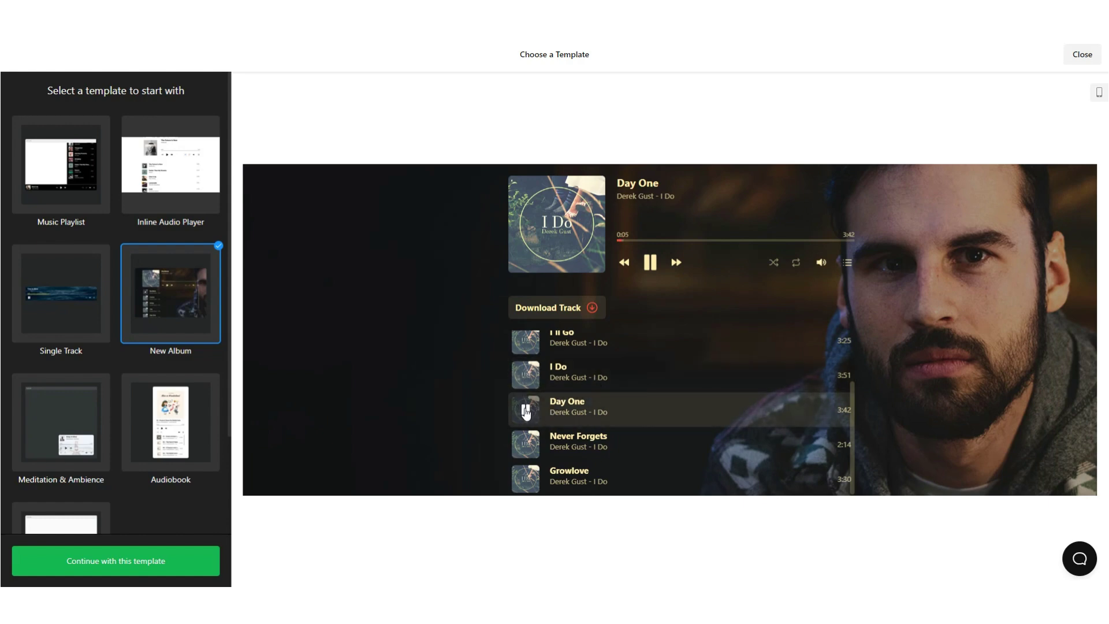
# Preview the Meditation & Ambience template in both layouts, playing Somewhere Deep on mobile and collapsing its track list on desktop
pyautogui.click(87, 421)
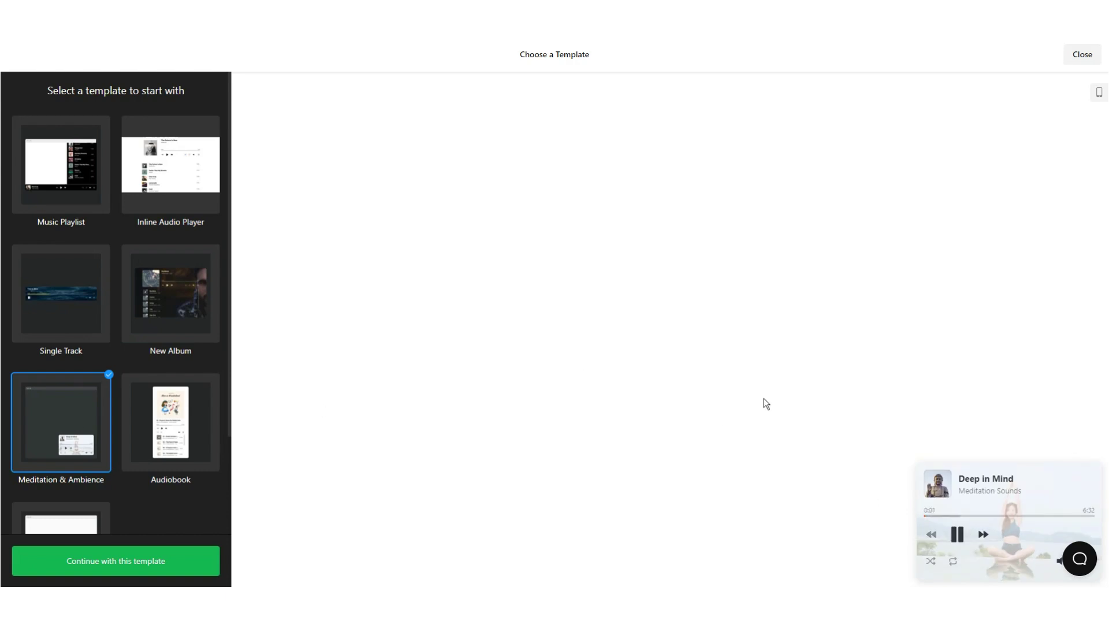
pyautogui.click(1099, 94)
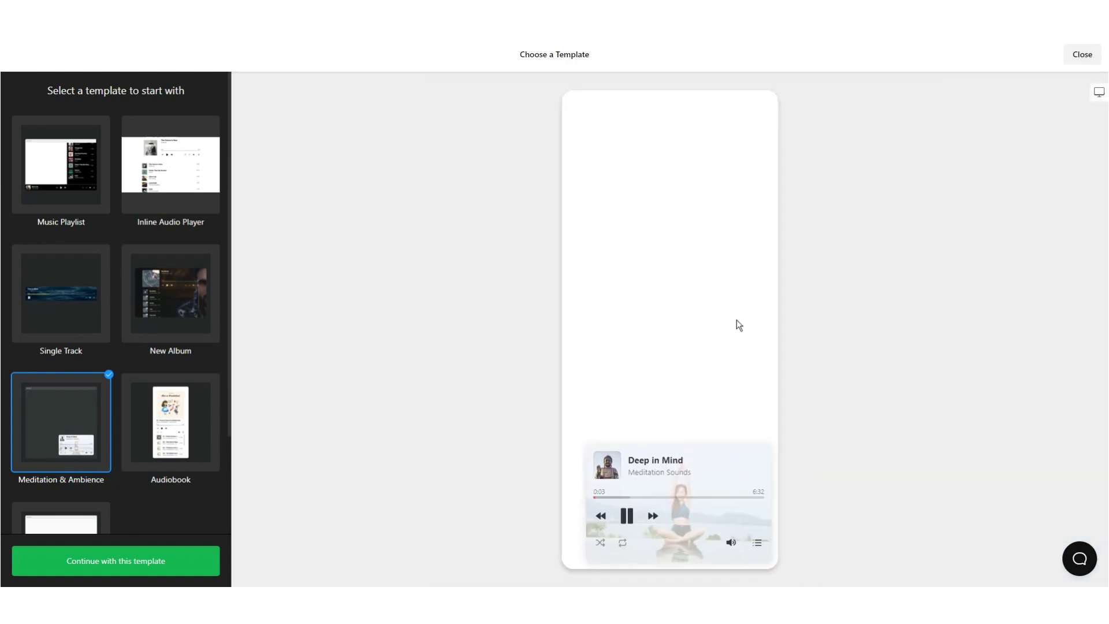
pyautogui.click(757, 543)
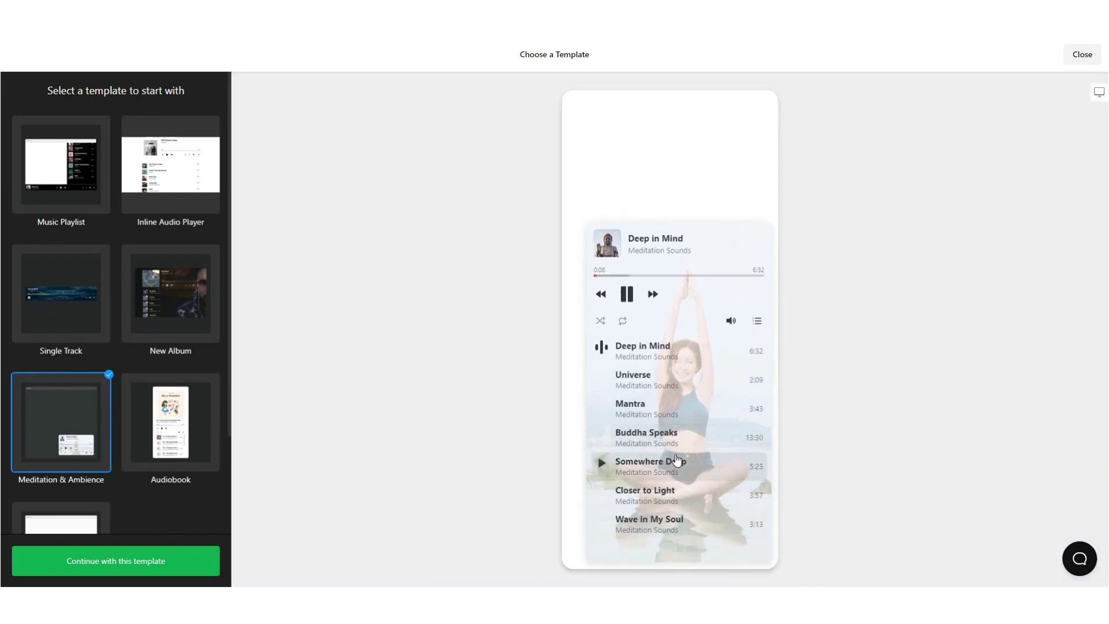
pyautogui.moveTo(731, 319)
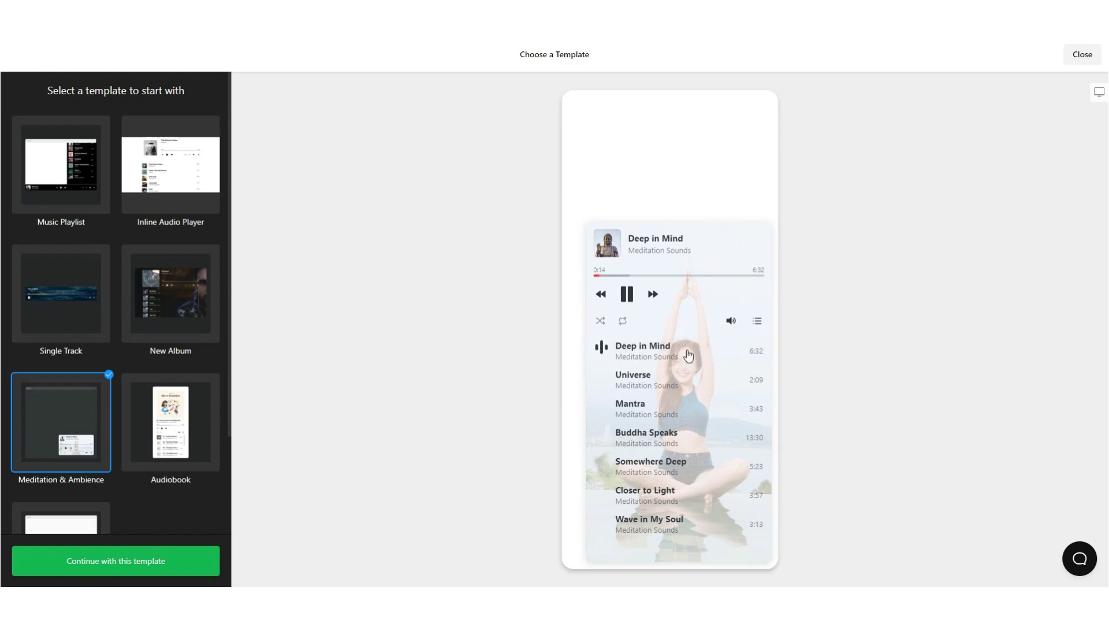
pyautogui.click(702, 464)
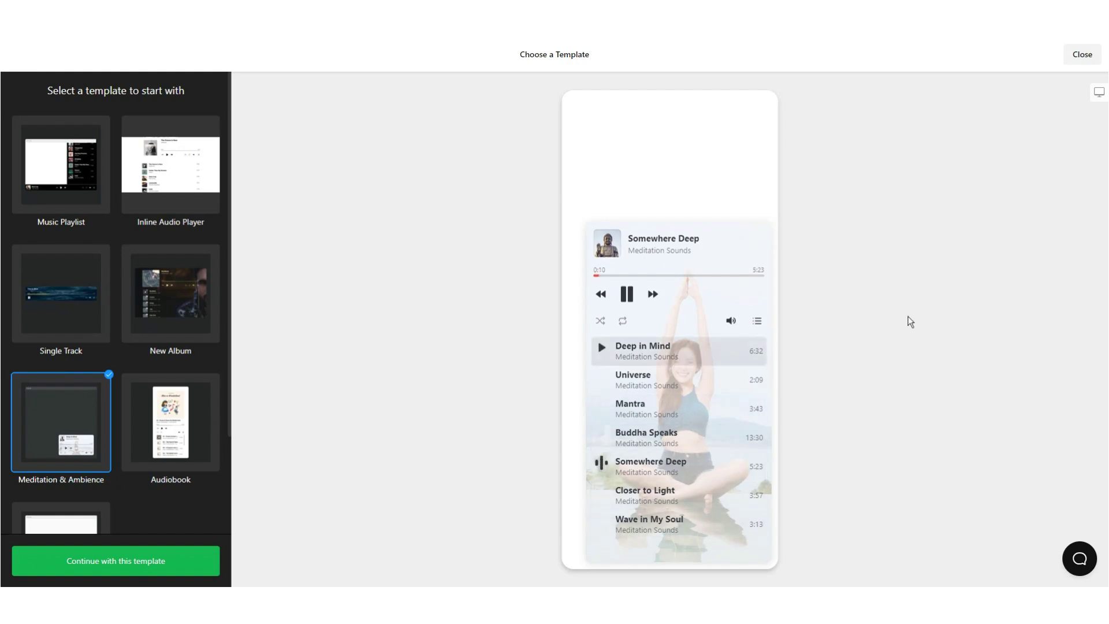
pyautogui.click(1099, 92)
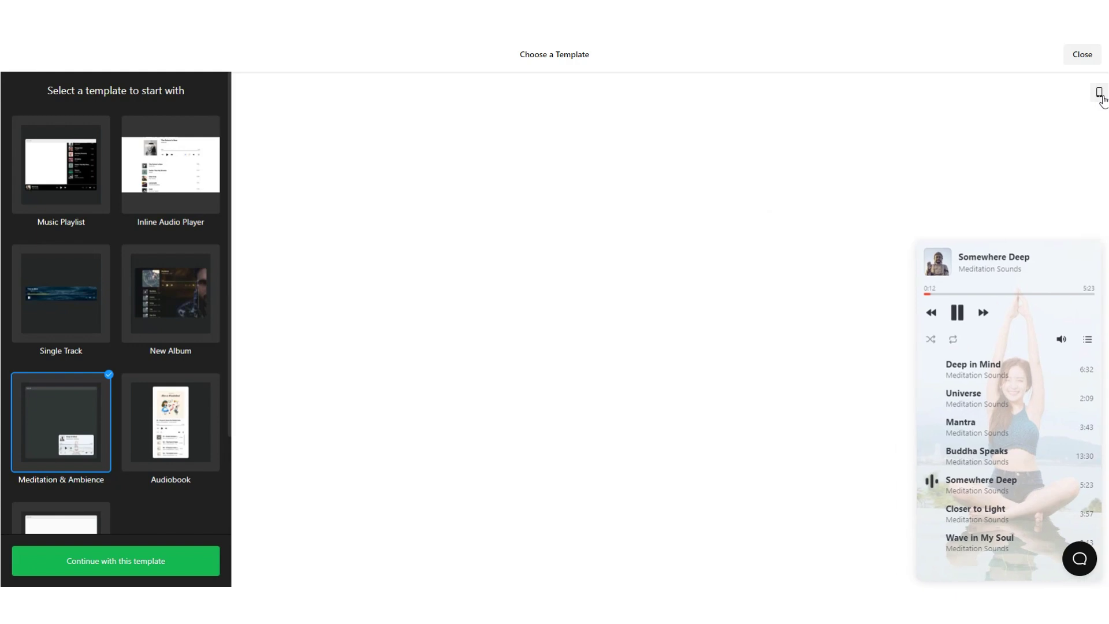
pyautogui.click(1086, 340)
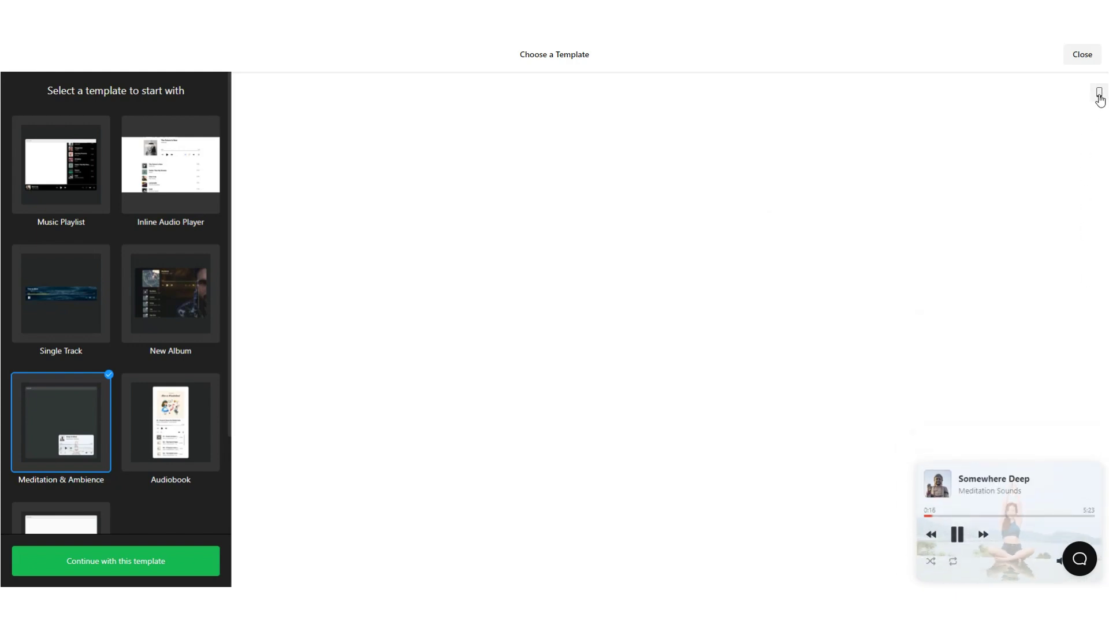
# Preview the Audiobook template in the desktop and mobile layouts, testing its collapsible chapter list and ending on desktop
pyautogui.click(143, 428)
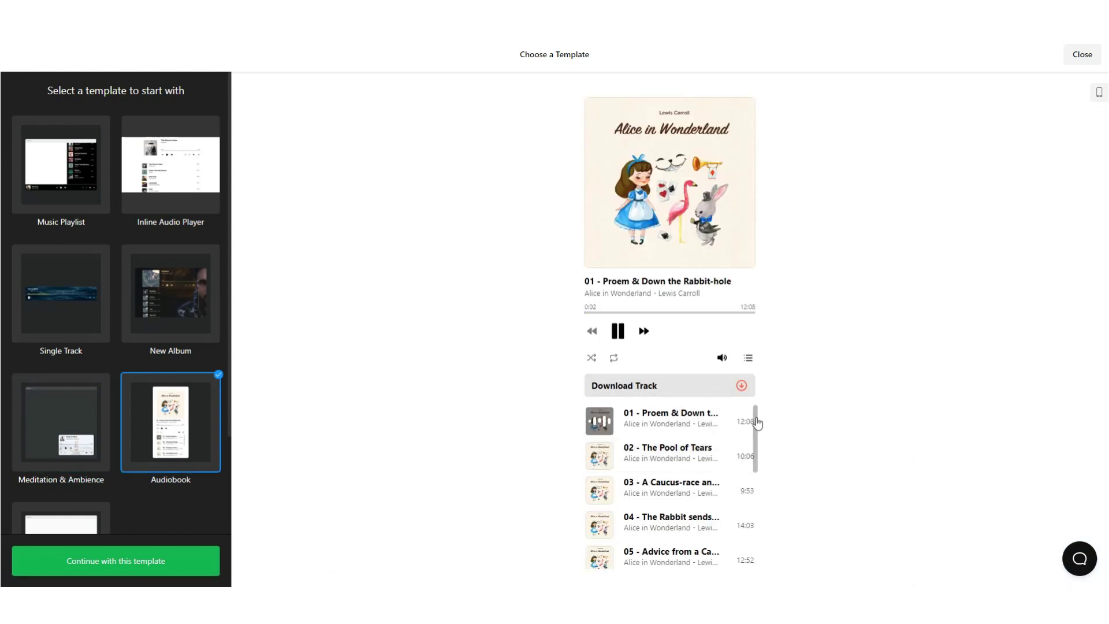
pyautogui.moveTo(755, 422); pyautogui.dragTo(752, 391)
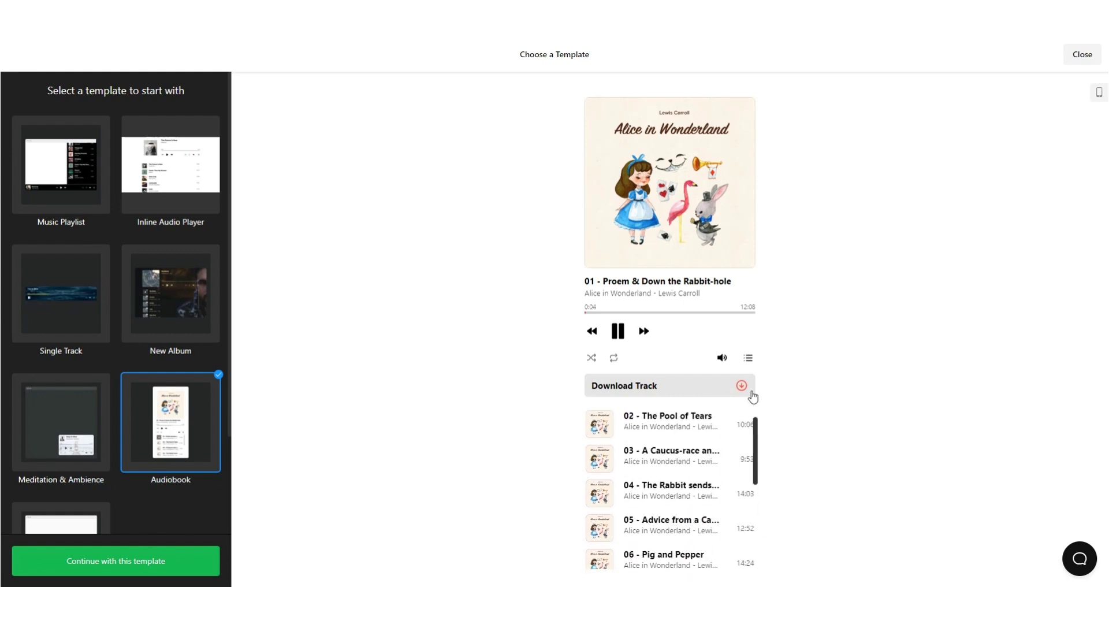
pyautogui.click(748, 358)
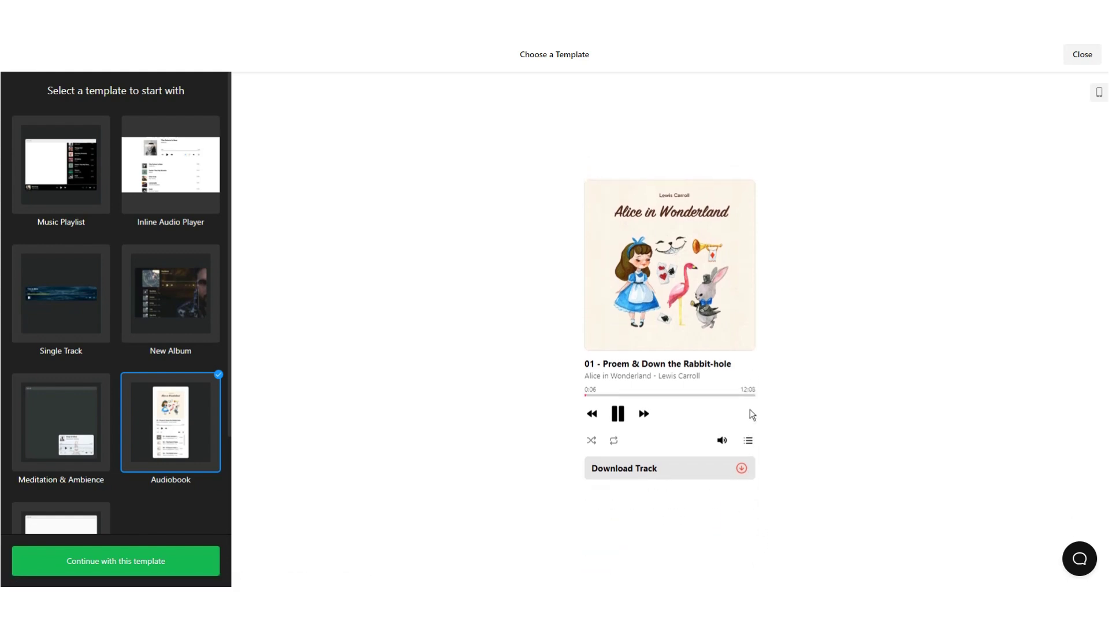
pyautogui.click(748, 441)
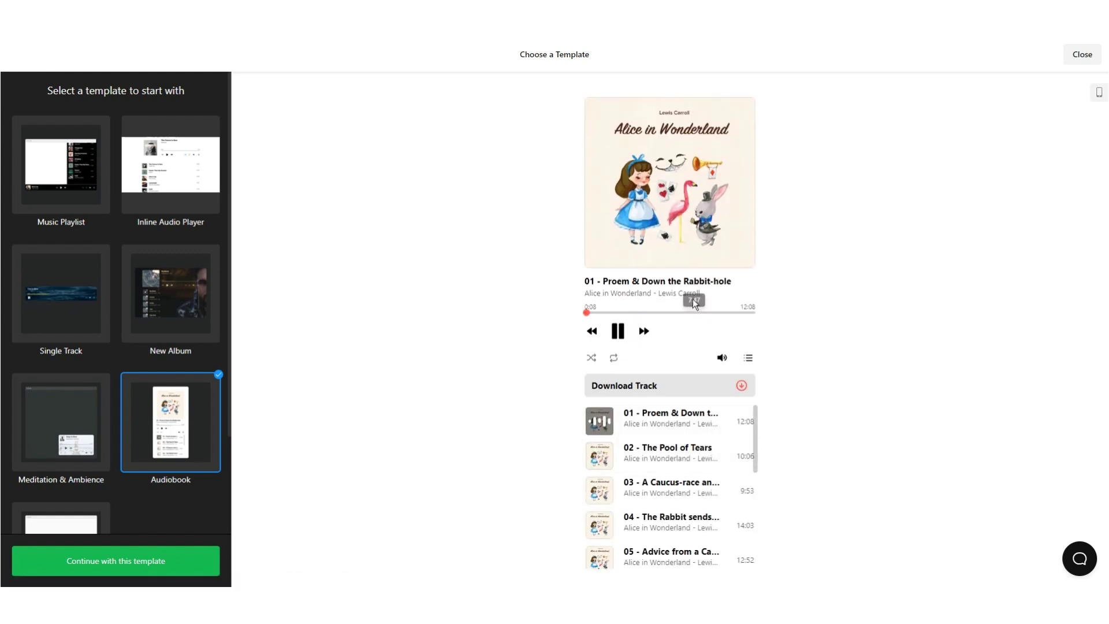
pyautogui.click(1098, 93)
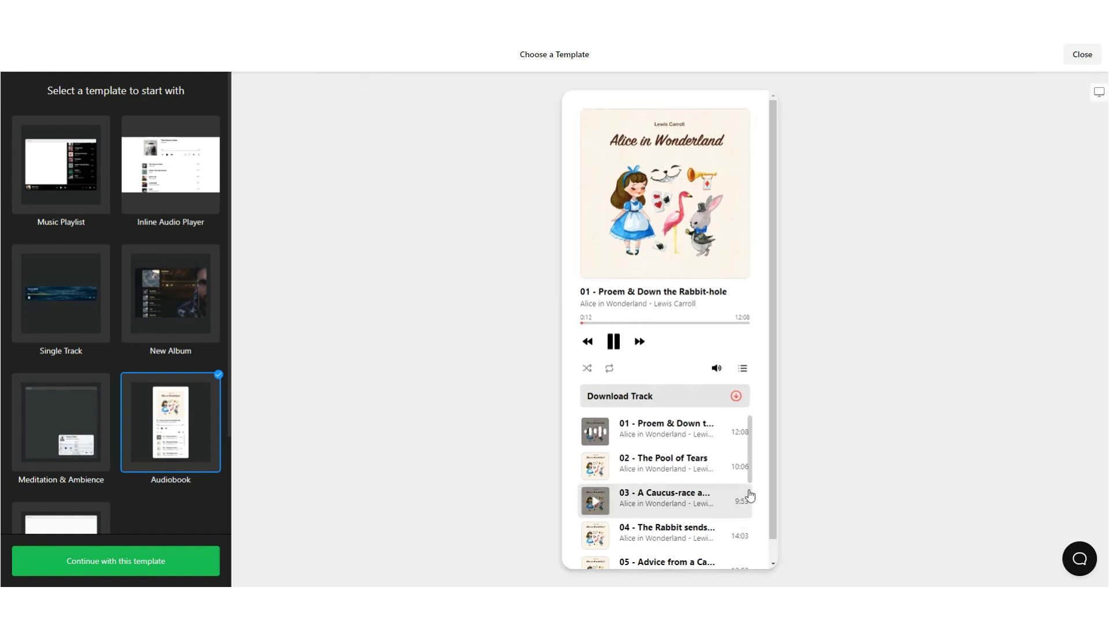
pyautogui.click(743, 370)
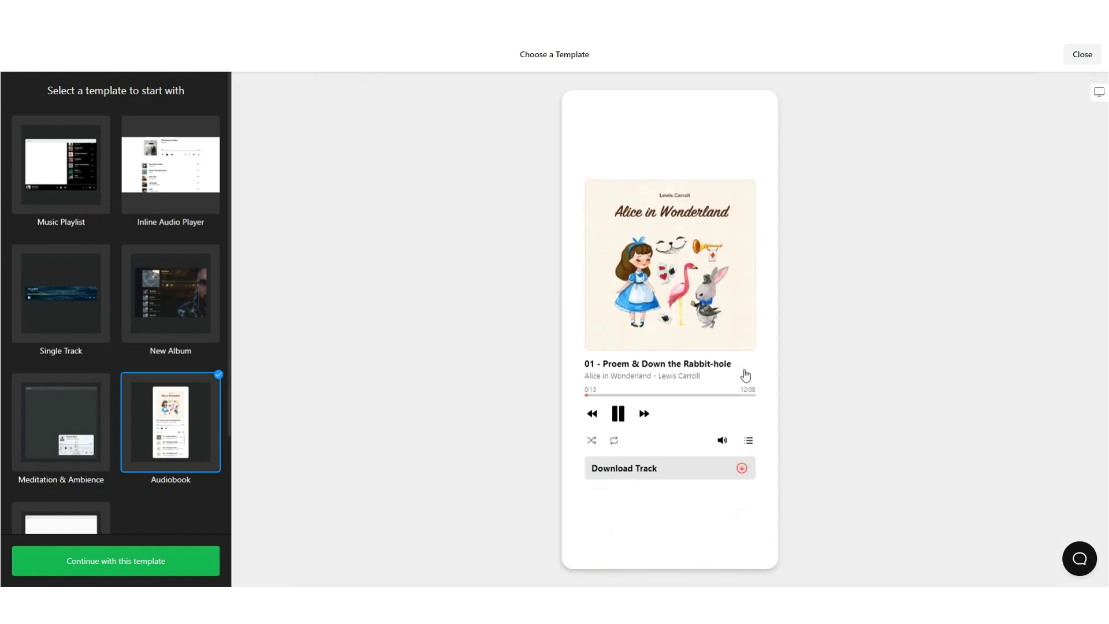
pyautogui.click(1098, 92)
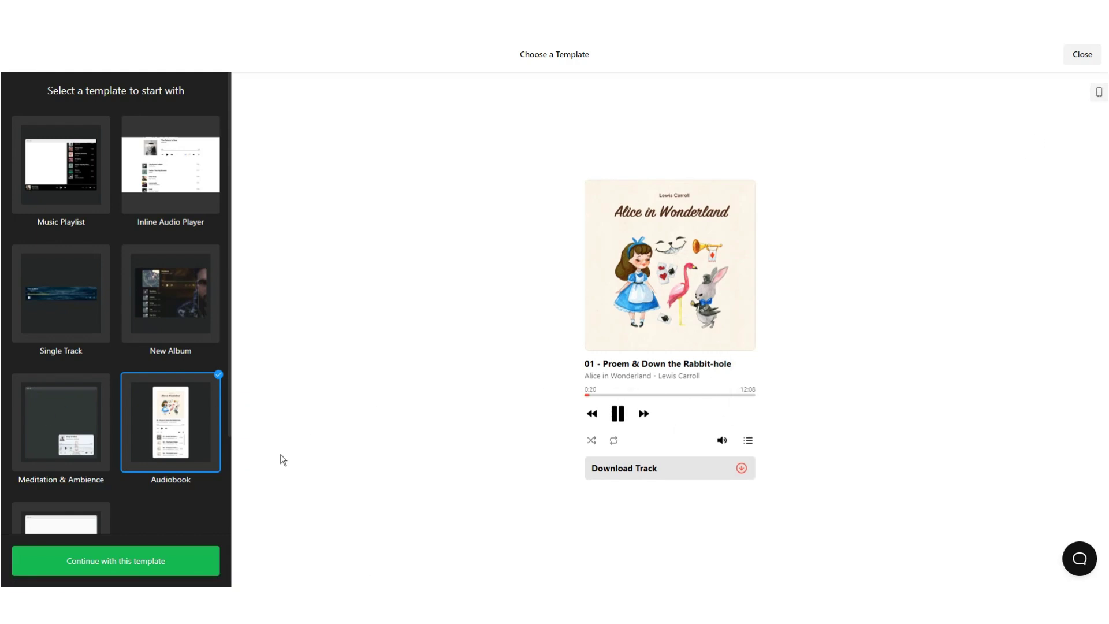
# Preview the Nature Sounds template on desktop, expanding its track list and testing the volume slider
pyautogui.scroll(-2, 217, 422)
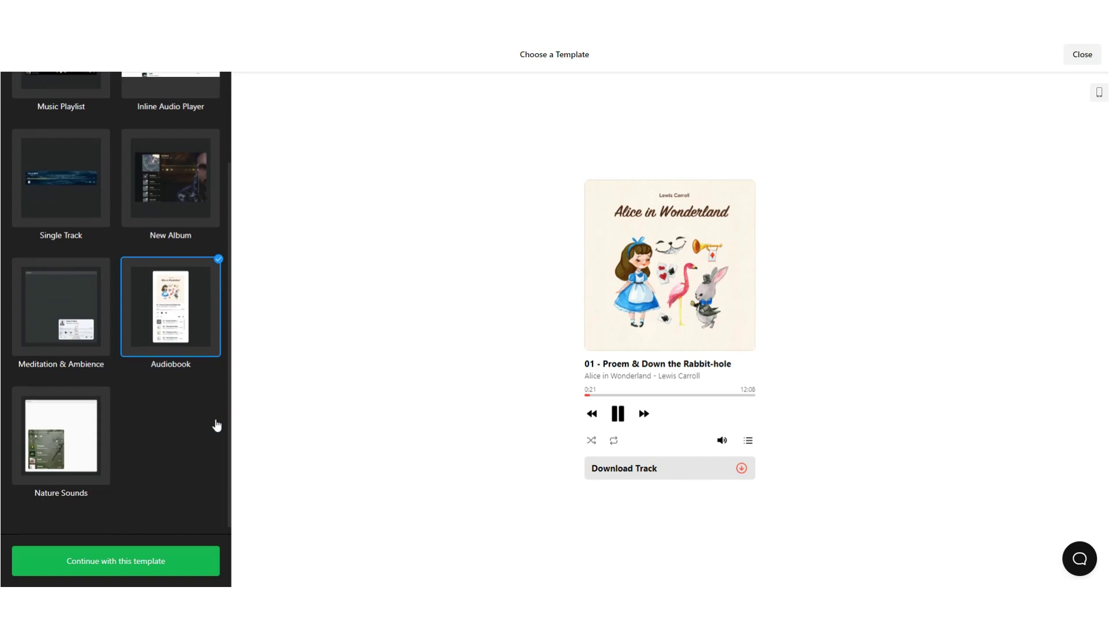
pyautogui.click(107, 449)
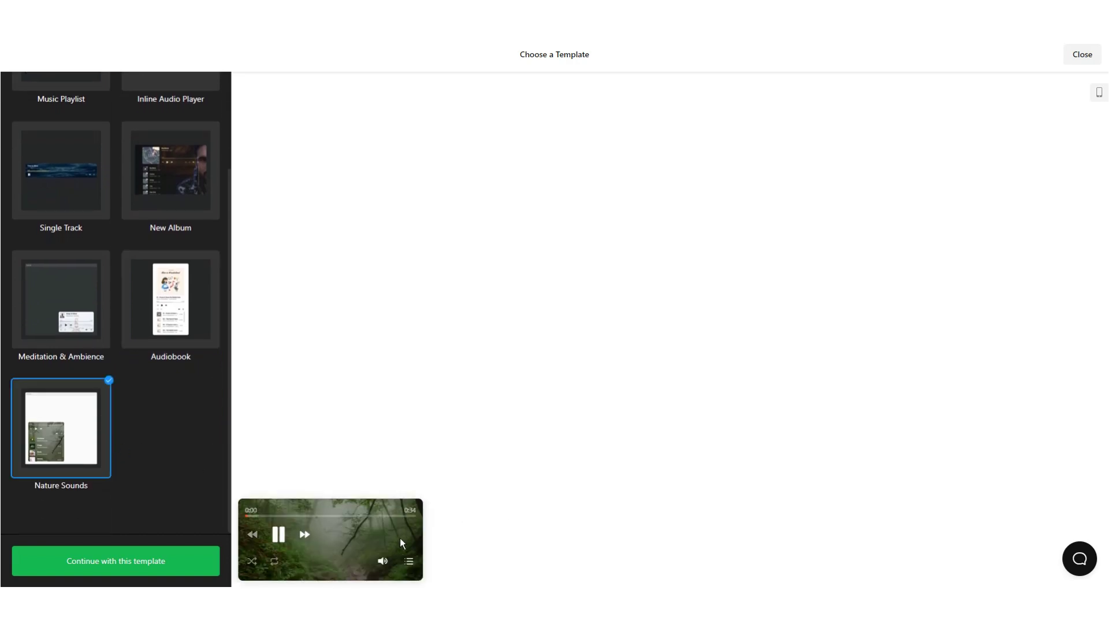
pyautogui.click(409, 561)
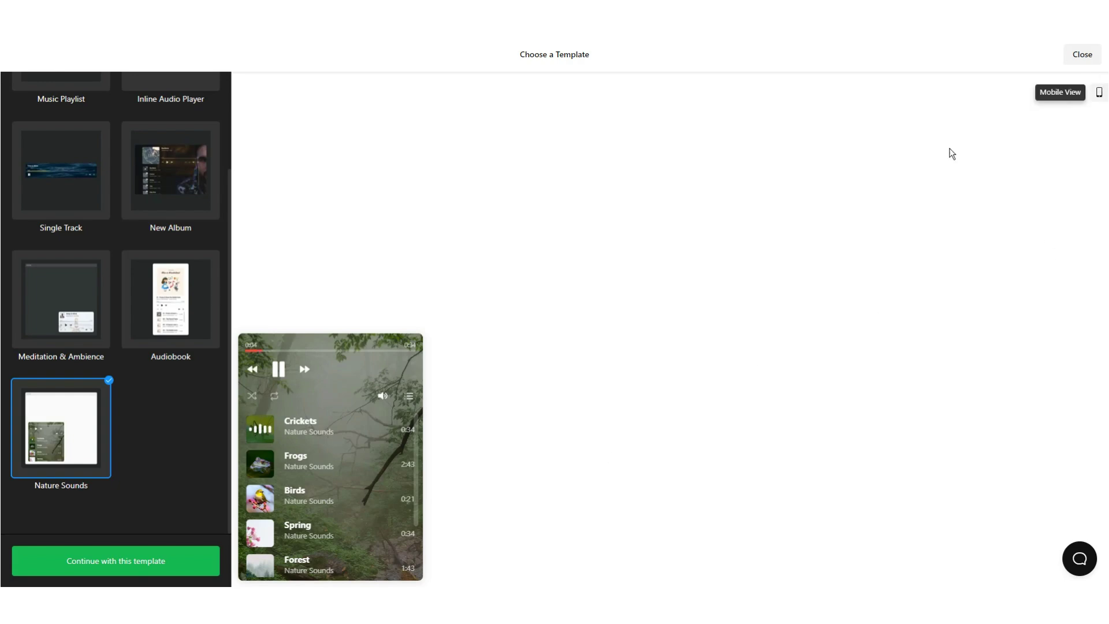
pyautogui.moveTo(383, 398)
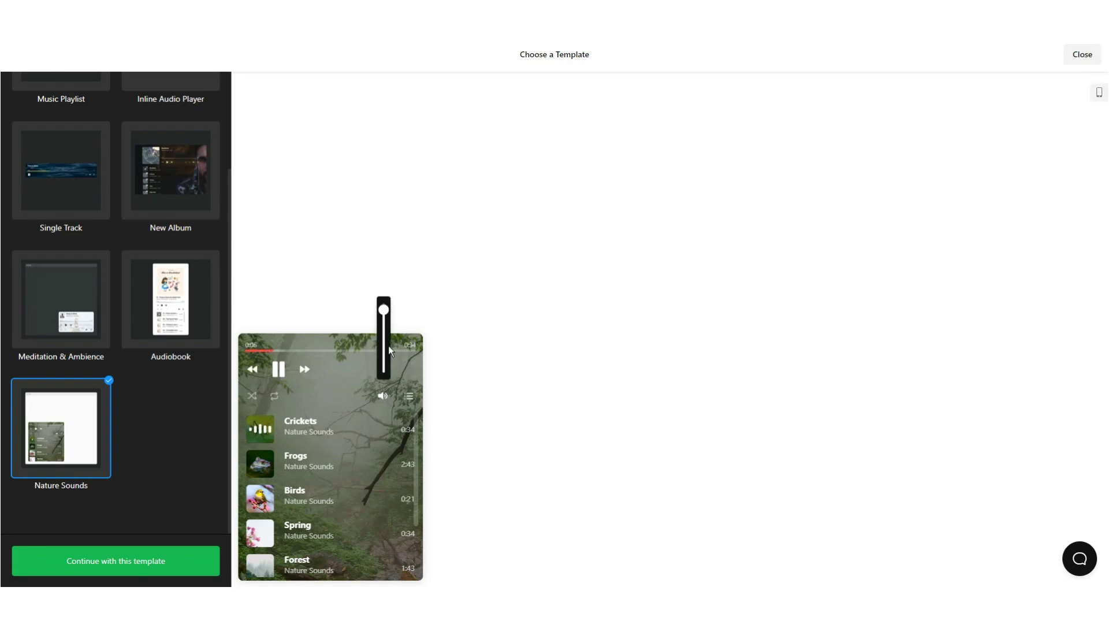
pyautogui.moveTo(387, 369); pyautogui.dragTo(385, 301)
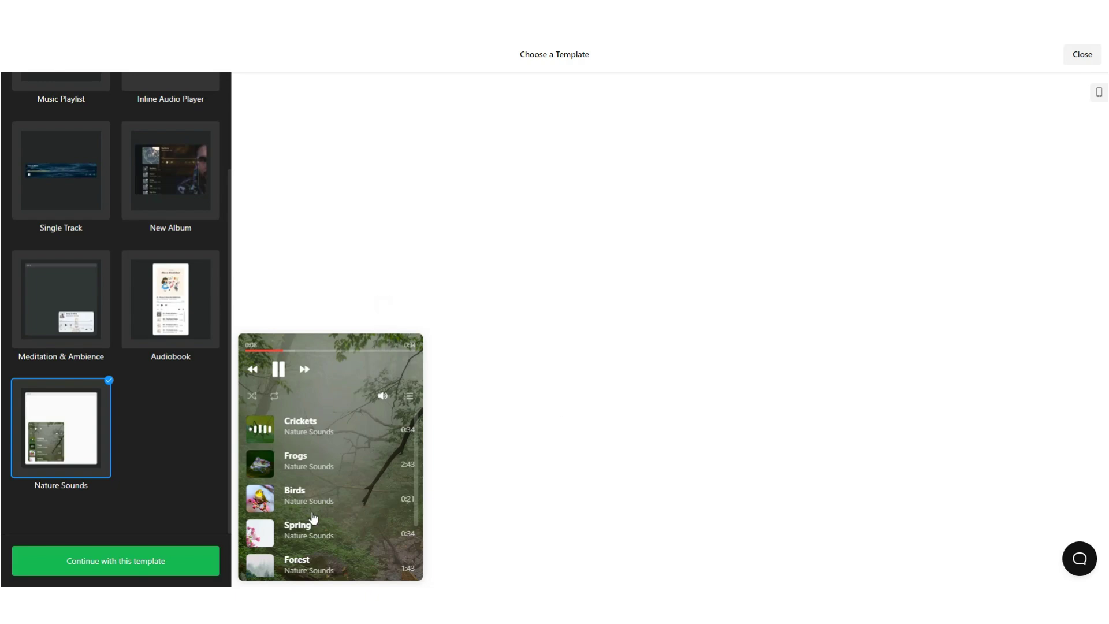
# Play the Frogs, Birds and Forest tracks from the Nature Sounds playlist
pyautogui.click(342, 458)
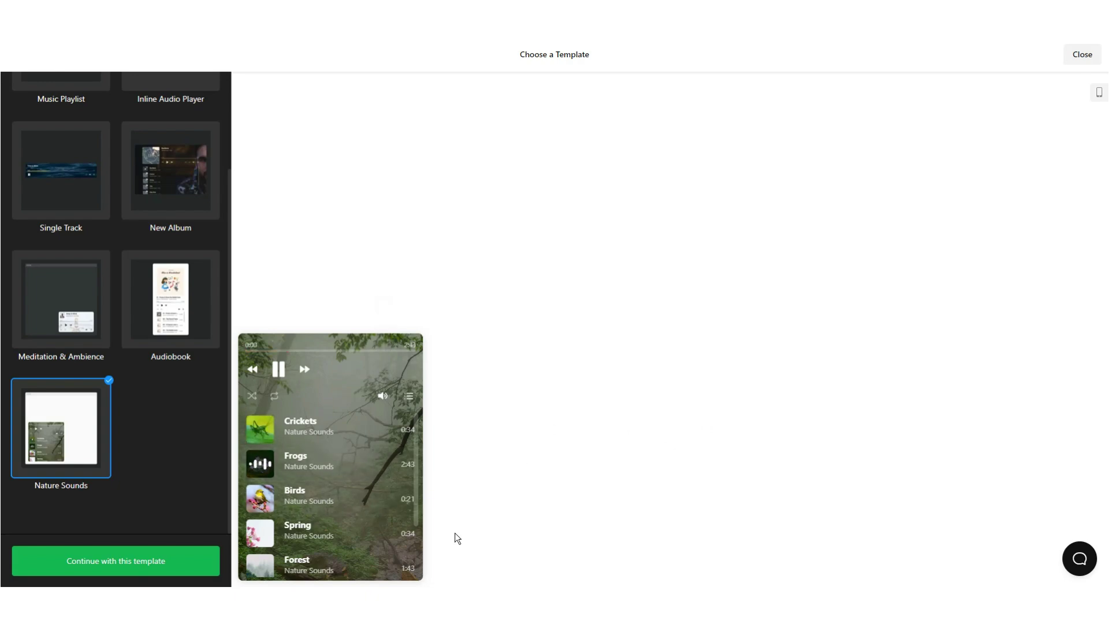
pyautogui.click(363, 502)
pyautogui.scroll(-2, 364, 505)
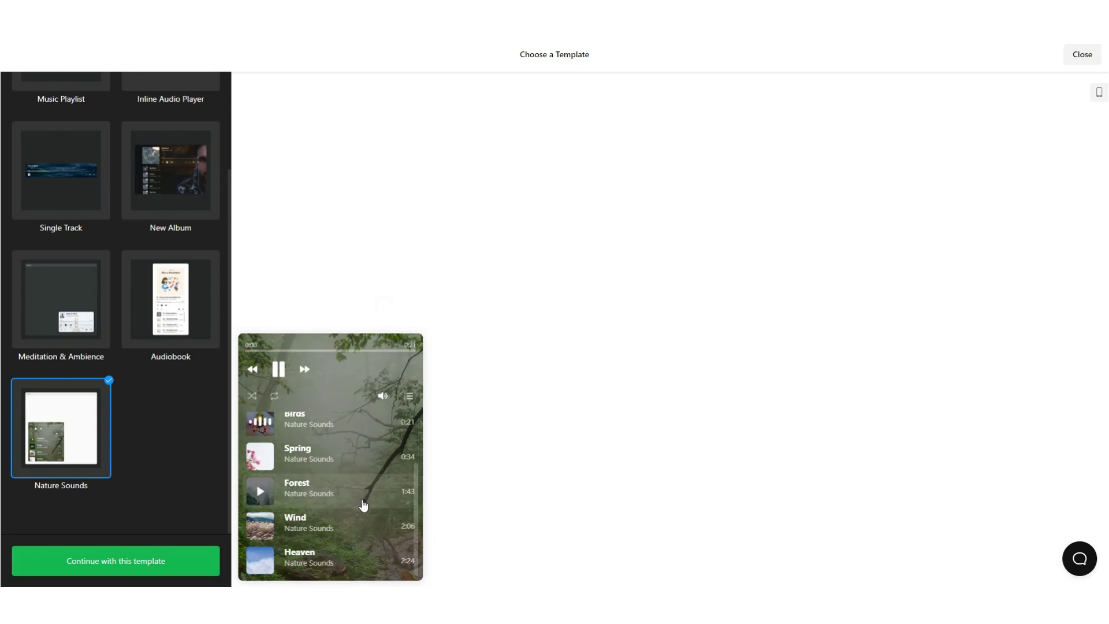
pyautogui.click(363, 505)
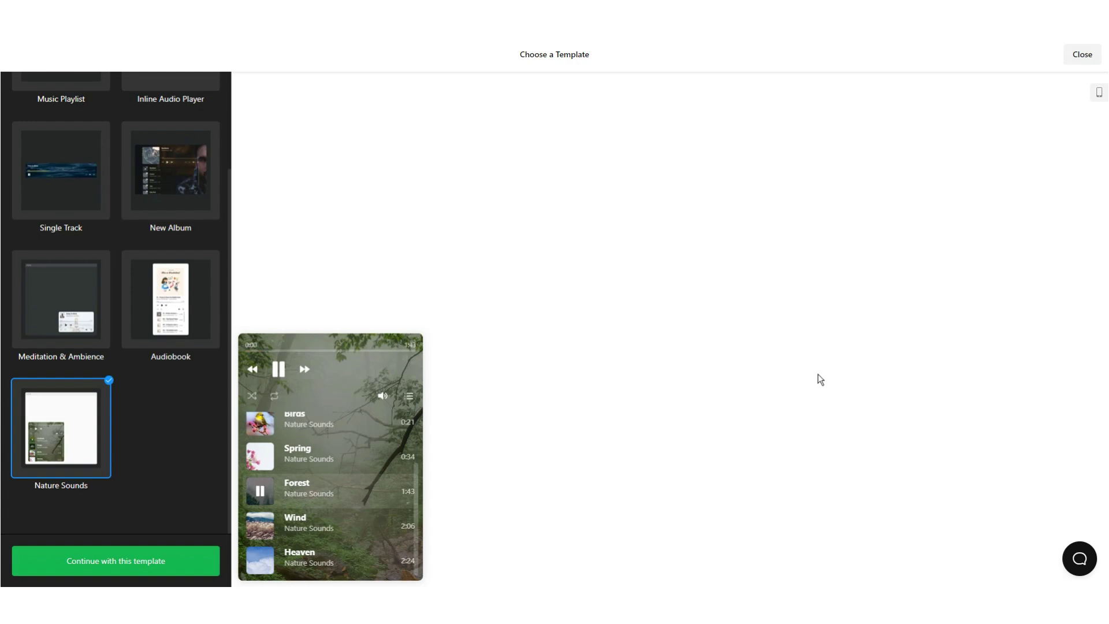
# Check the Nature Sounds template in the mobile layout, collapsing and reopening its track list, and return to desktop
pyautogui.click(1099, 93)
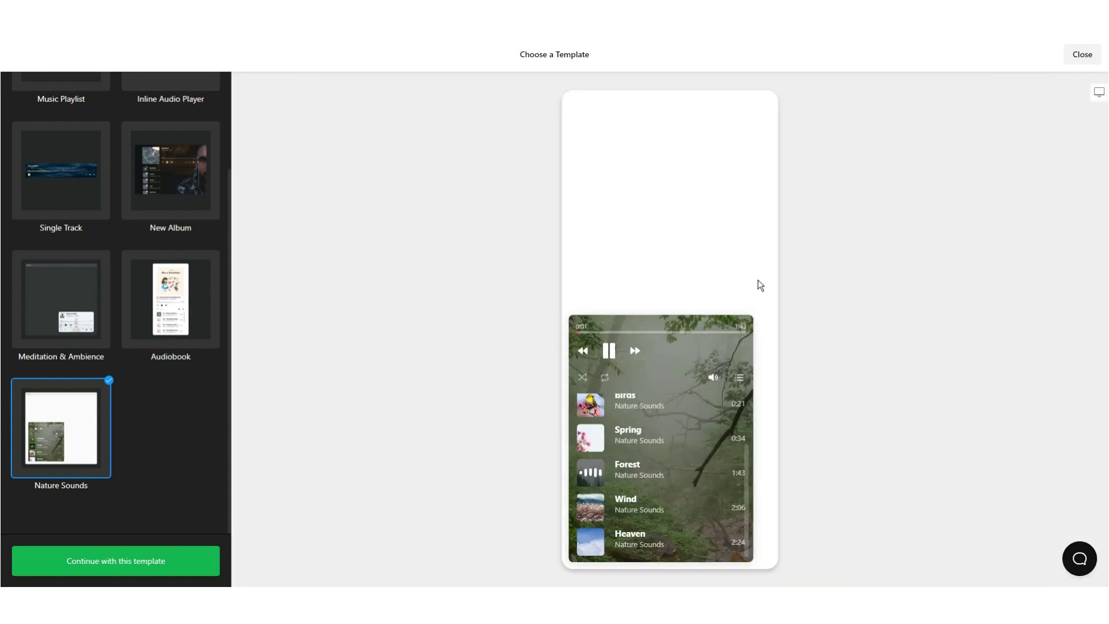
pyautogui.click(740, 380)
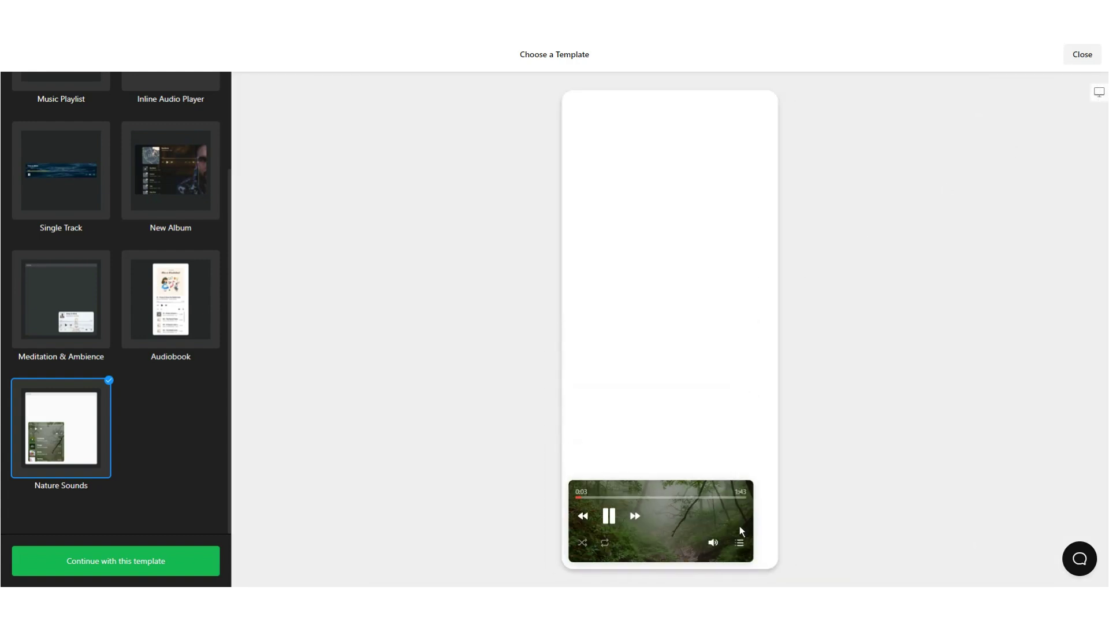
pyautogui.click(740, 543)
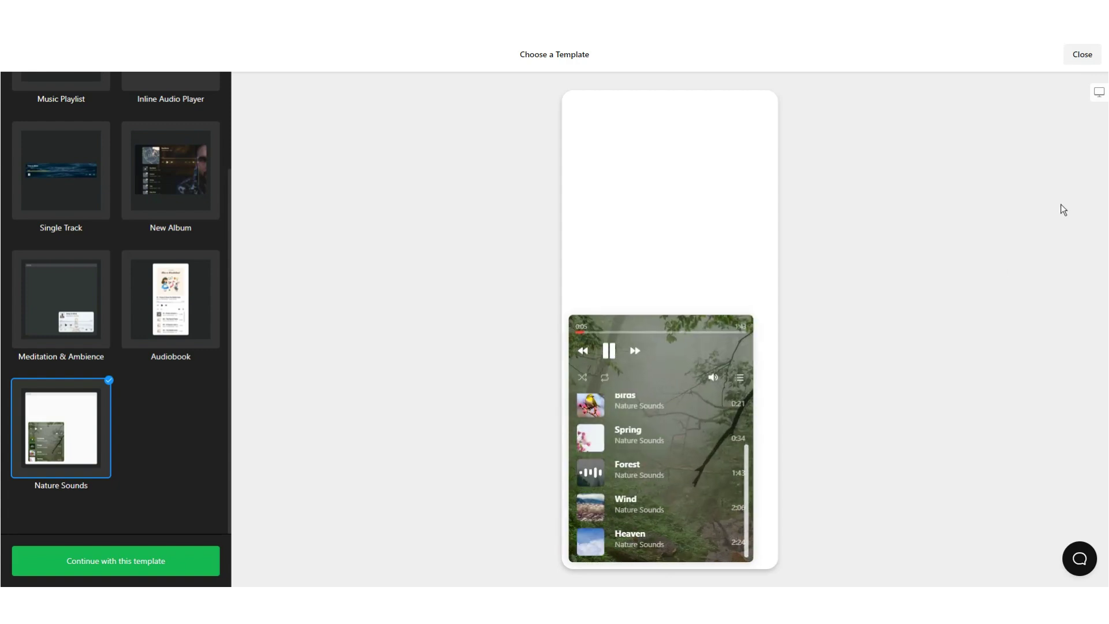
pyautogui.click(1098, 93)
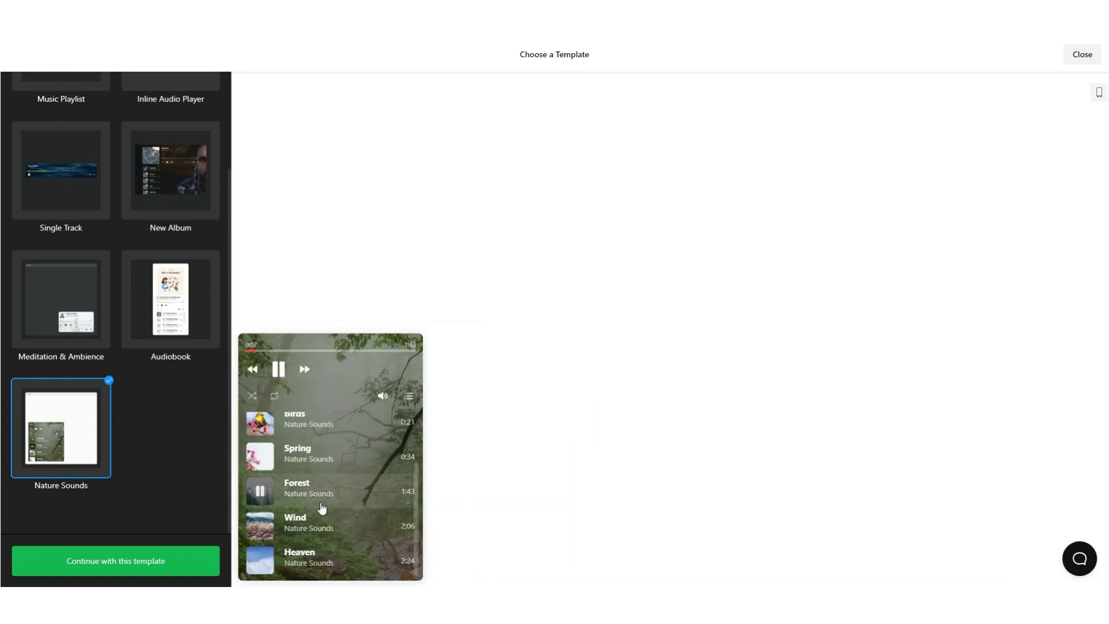
# Continue with the New Album template for the audio widget and open the Burdens track's settings
pyautogui.scroll(2, 212, 395)
pyautogui.scroll(2, 371, 430)
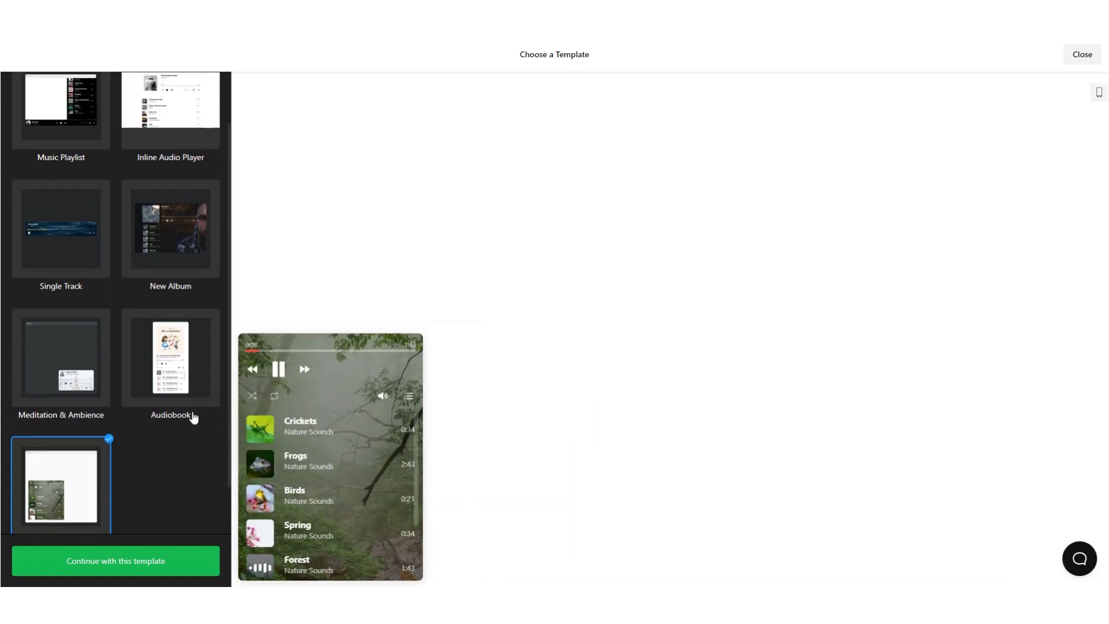
pyautogui.scroll(2, 193, 421)
pyautogui.click(186, 306)
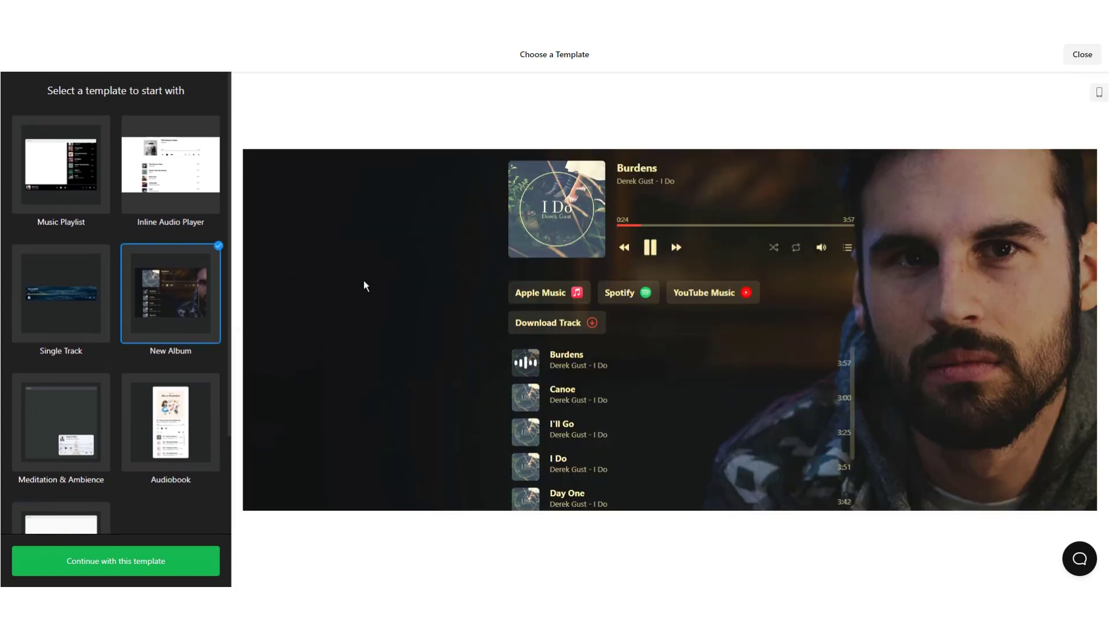
pyautogui.click(101, 561)
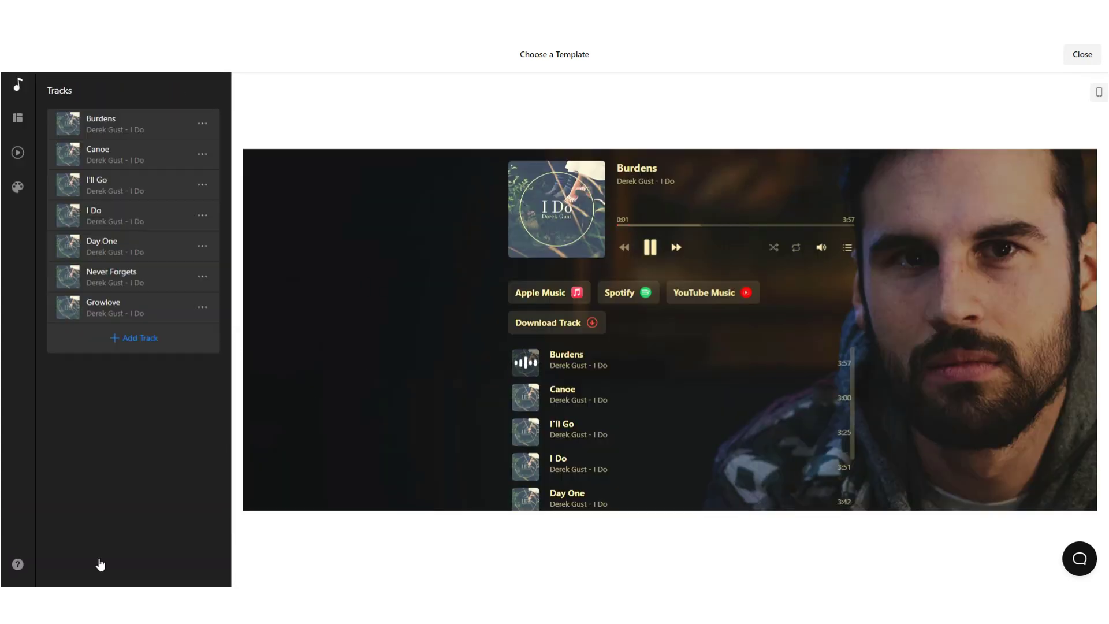
pyautogui.click(147, 129)
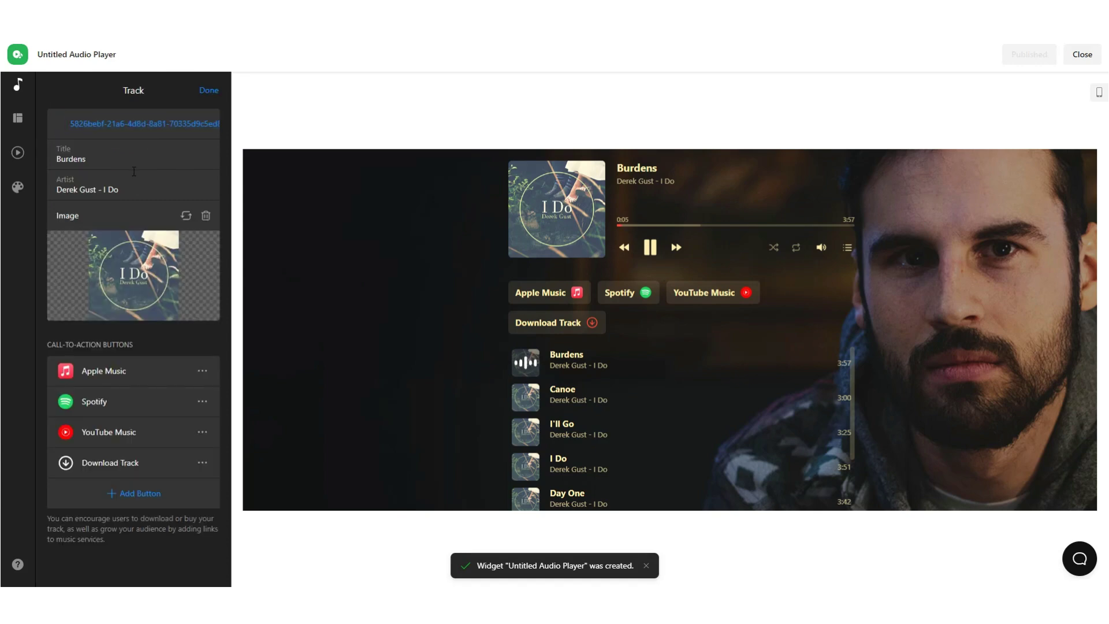
# Try appending the word "Ttitle" to the Burdens track's title and remove the added word
pyautogui.click(103, 160)
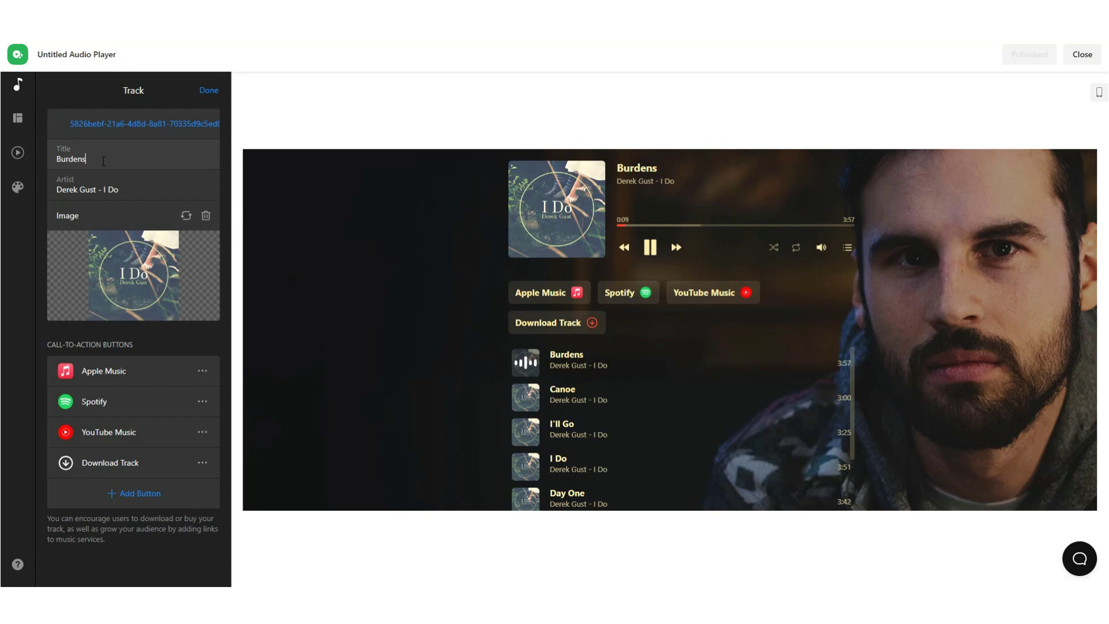
pyautogui.write('Ttitle')
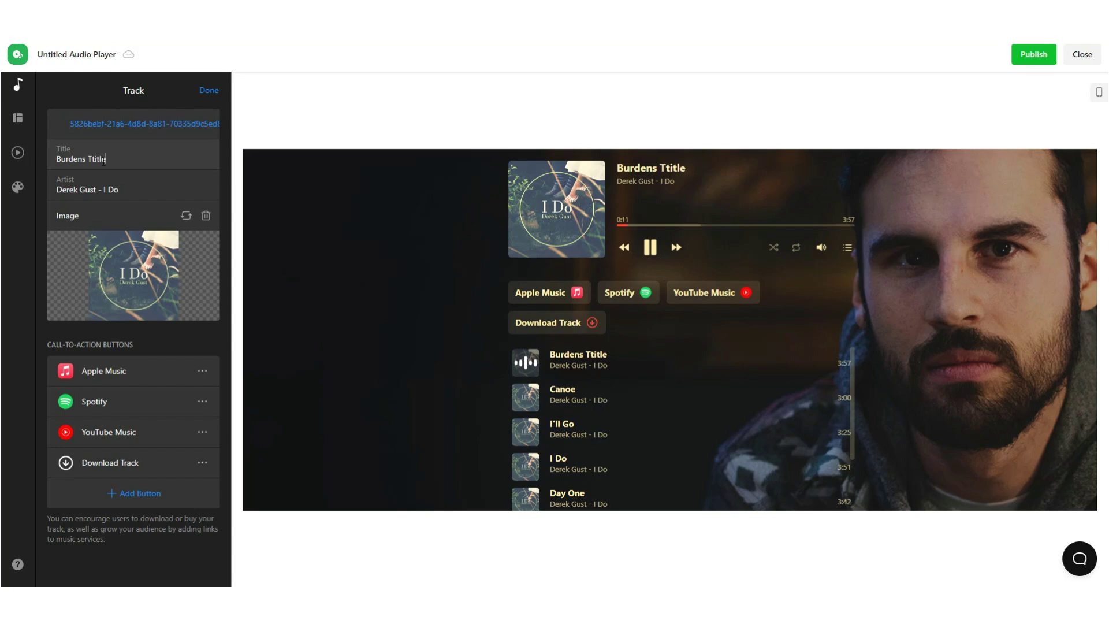
pyautogui.doubleClick(103, 160)
pyautogui.press('BackSpace')
pyautogui.press('BackSpace')
# Review the link and text settings of the Apple Music, Spotify, YouTube Music and Download Track call-to-action buttons
pyautogui.click(123, 376)
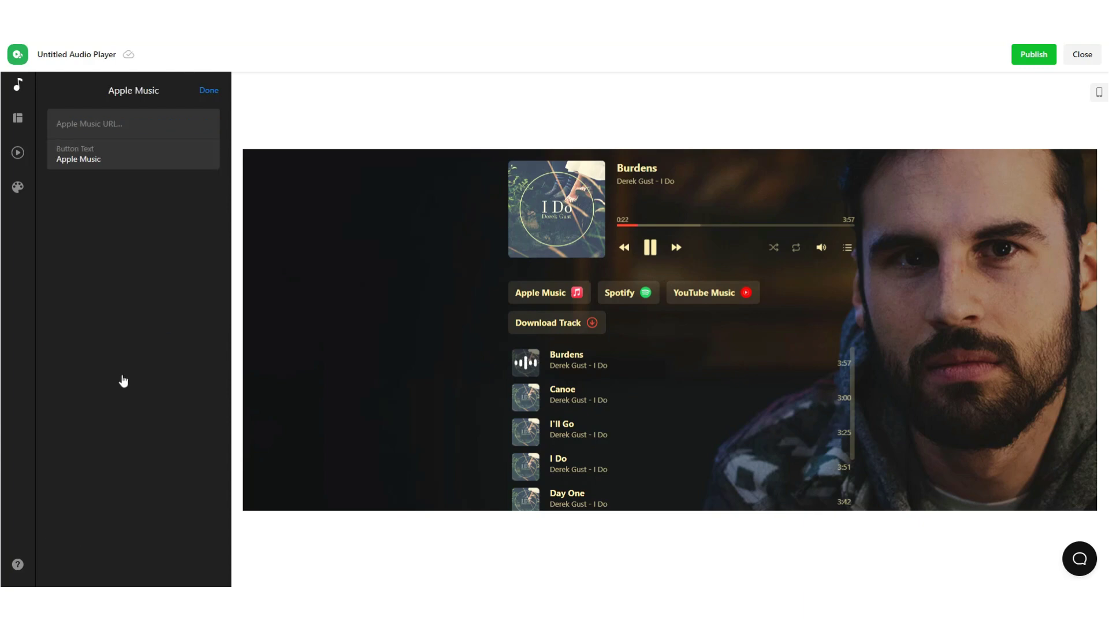
pyautogui.click(173, 113)
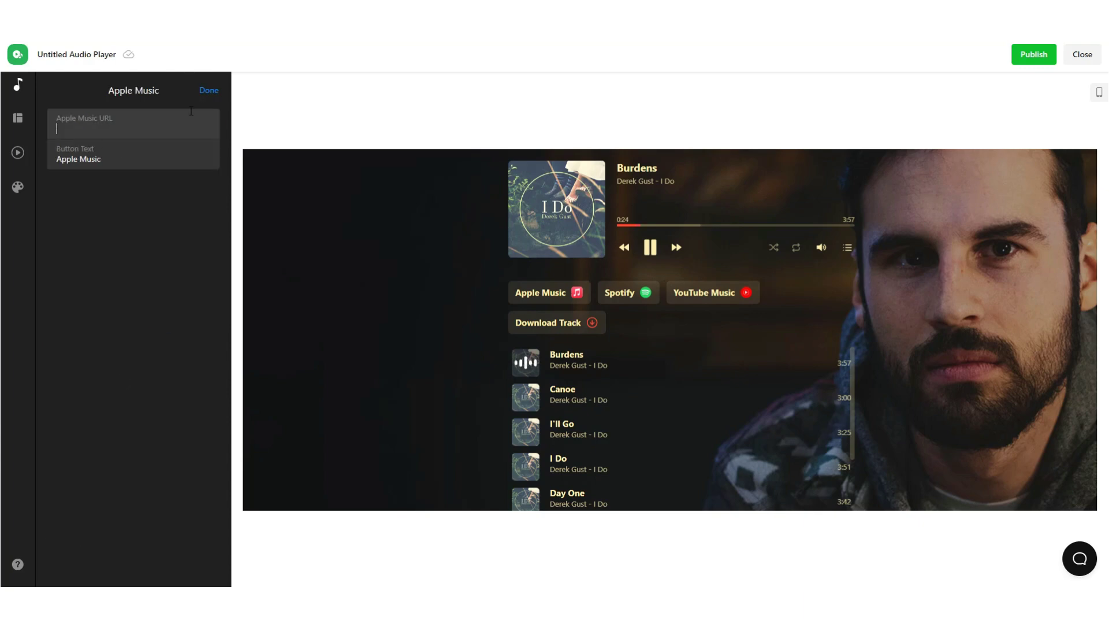
pyautogui.click(210, 90)
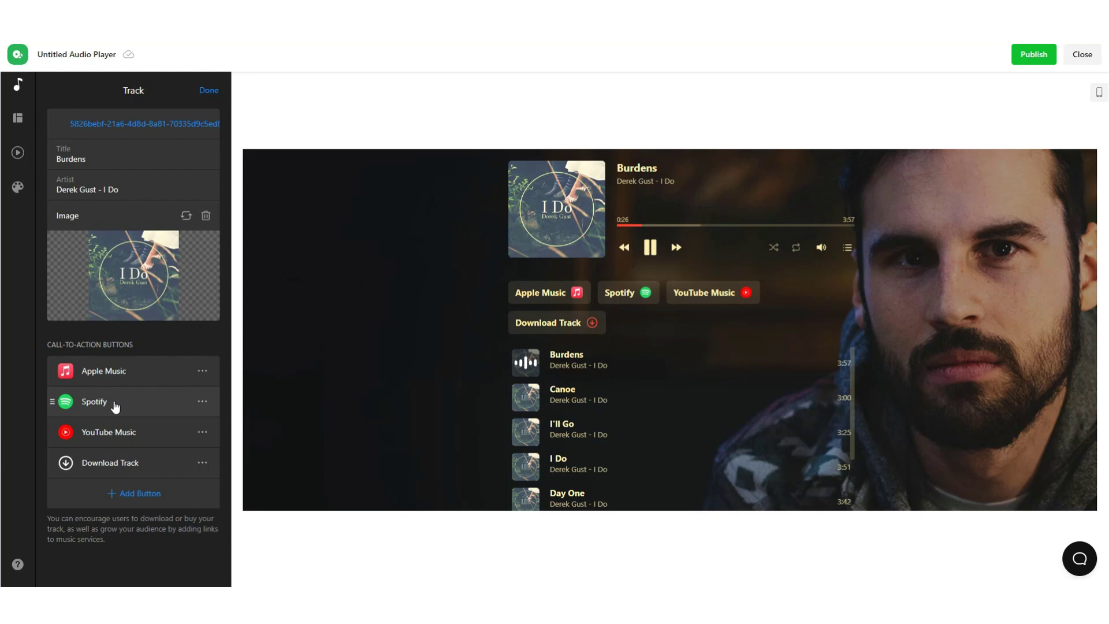
pyautogui.click(104, 403)
pyautogui.click(221, 98)
pyautogui.click(119, 433)
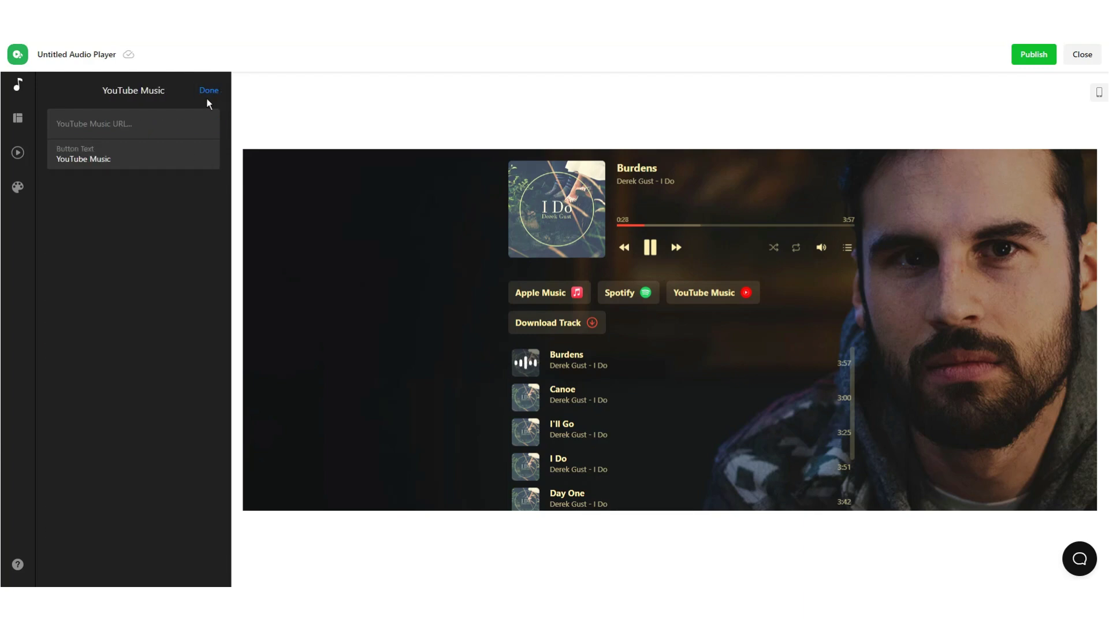
pyautogui.click(210, 91)
pyautogui.click(130, 467)
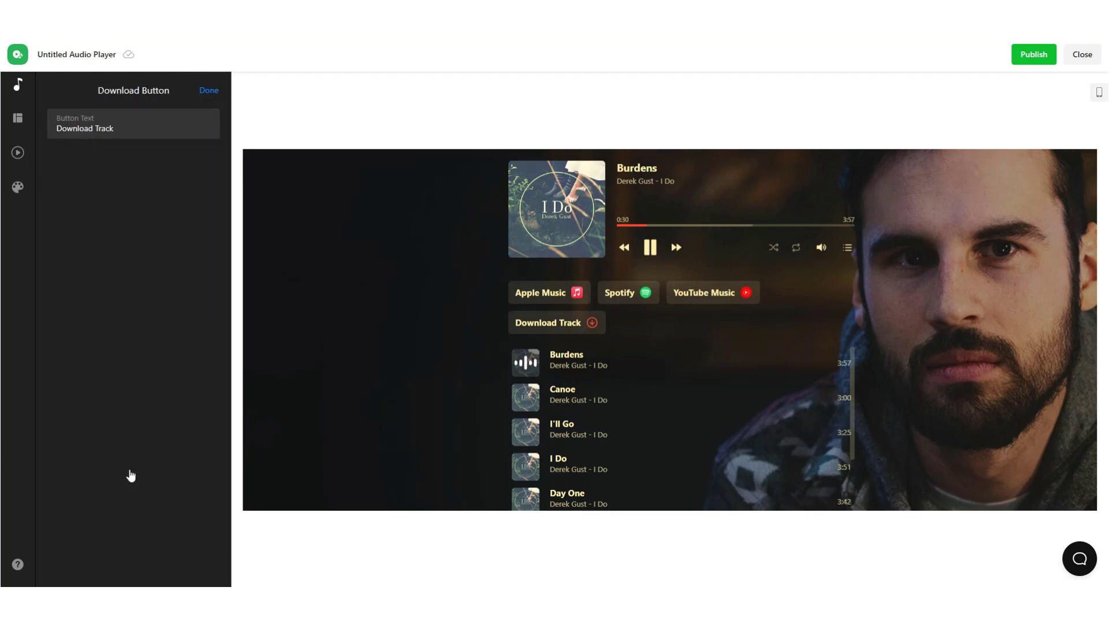
pyautogui.click(209, 90)
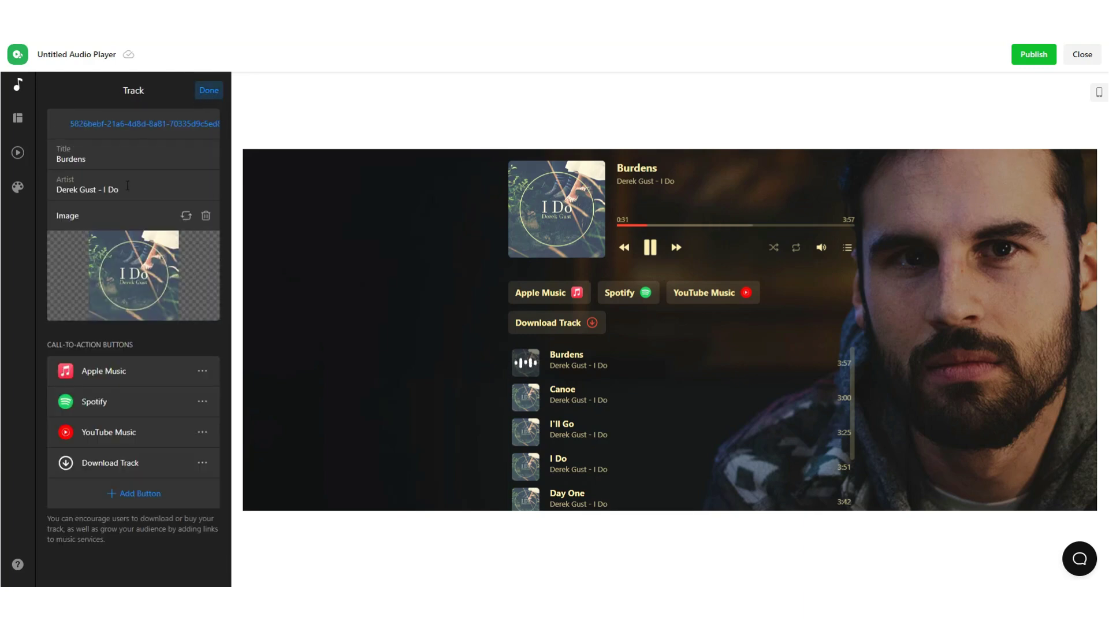
# Add an iTunes call-to-action button to the Burdens track and move it directly below Apple Music
pyautogui.click(124, 500)
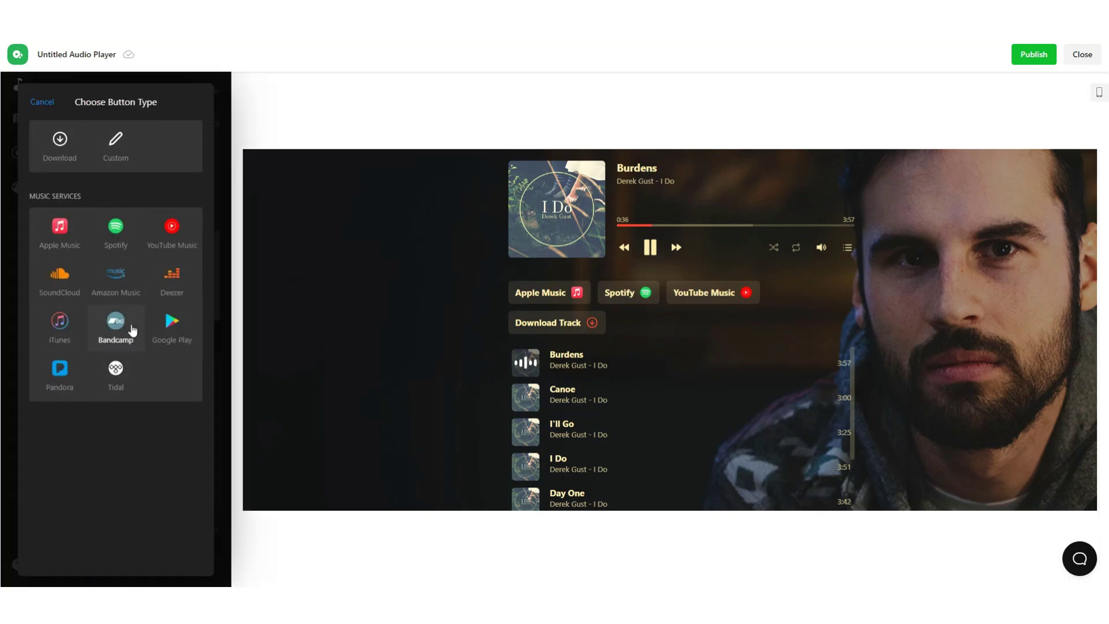
pyautogui.click(57, 323)
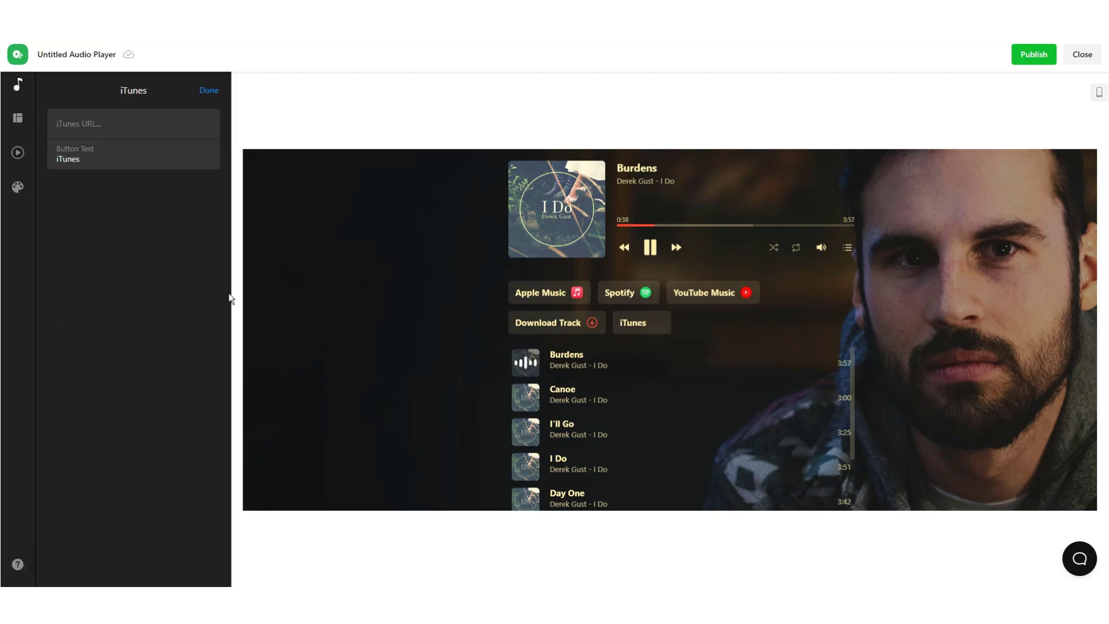
pyautogui.click(214, 90)
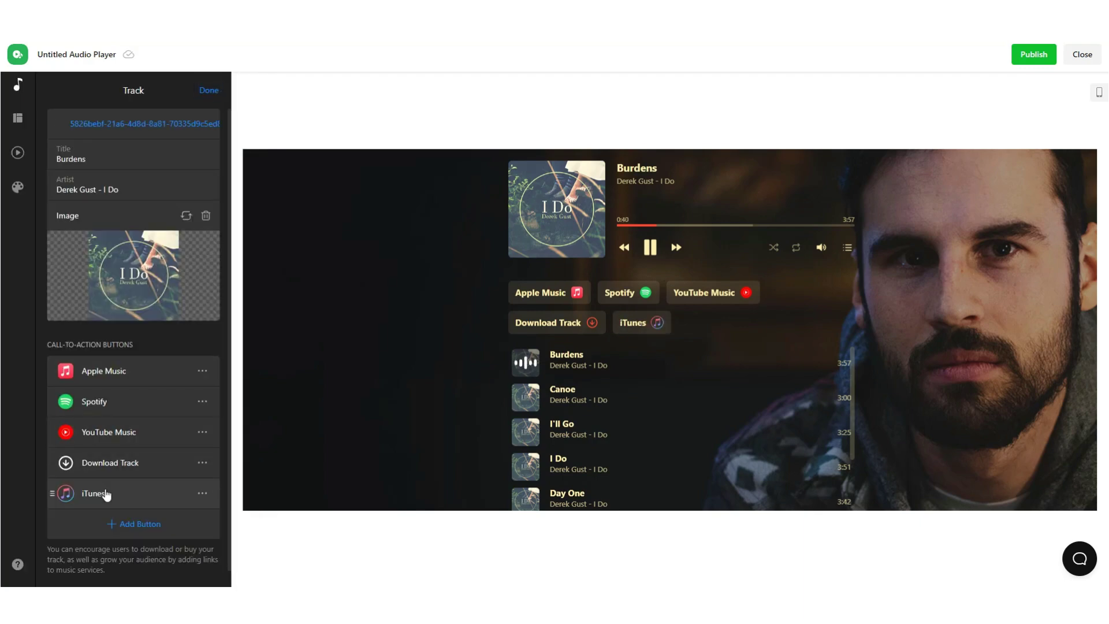
pyautogui.moveTo(107, 495); pyautogui.dragTo(123, 410)
# Add a Google Play call-to-action button and place it between iTunes and Spotify
pyautogui.click(136, 525)
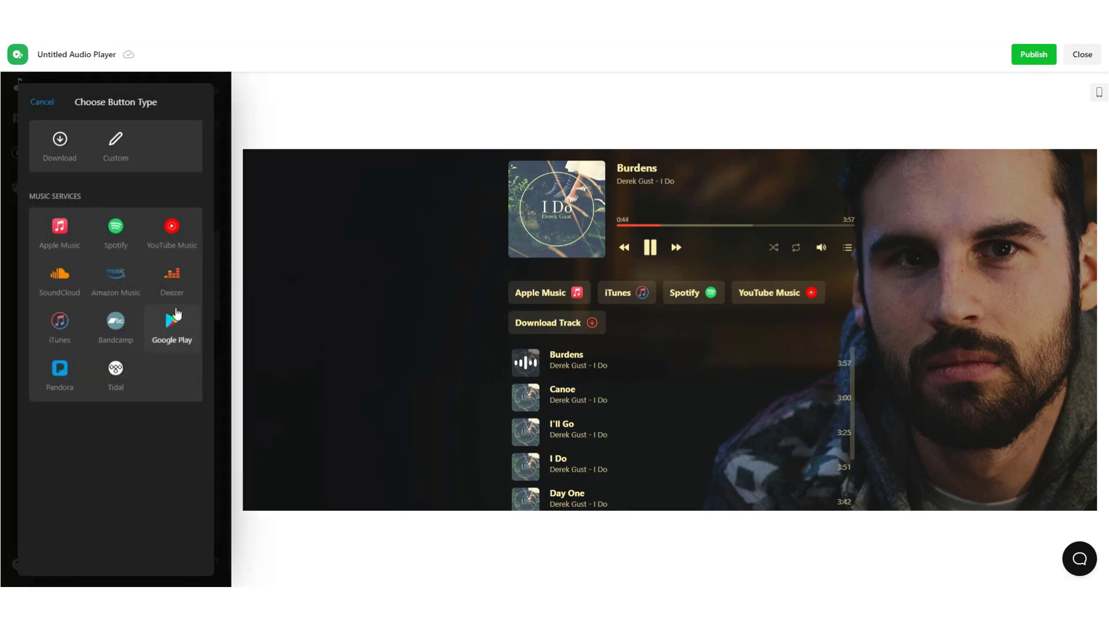
pyautogui.click(179, 330)
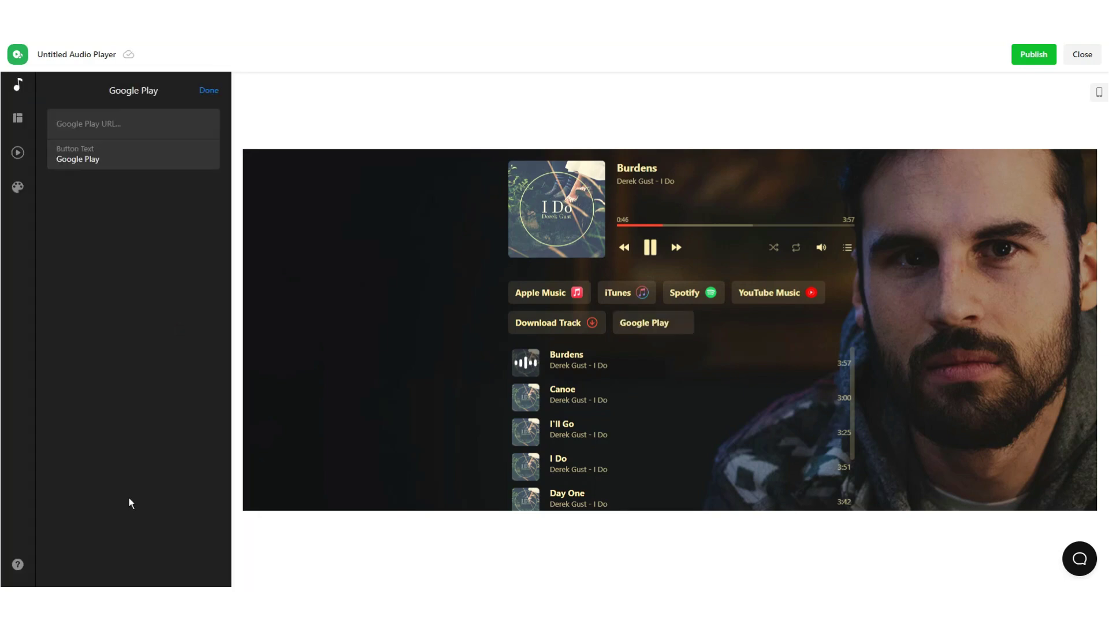
pyautogui.click(209, 90)
pyautogui.moveTo(128, 526); pyautogui.dragTo(132, 445)
# Add a SoundCloud call-to-action button at the end of the Burdens track's button list
pyautogui.click(147, 553)
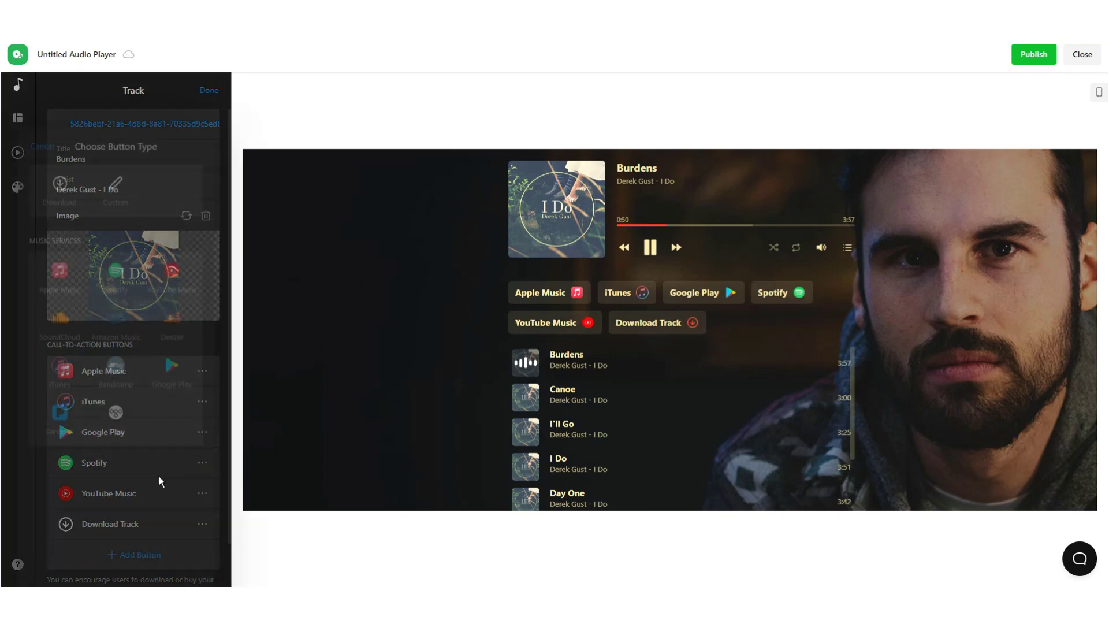
pyautogui.click(60, 287)
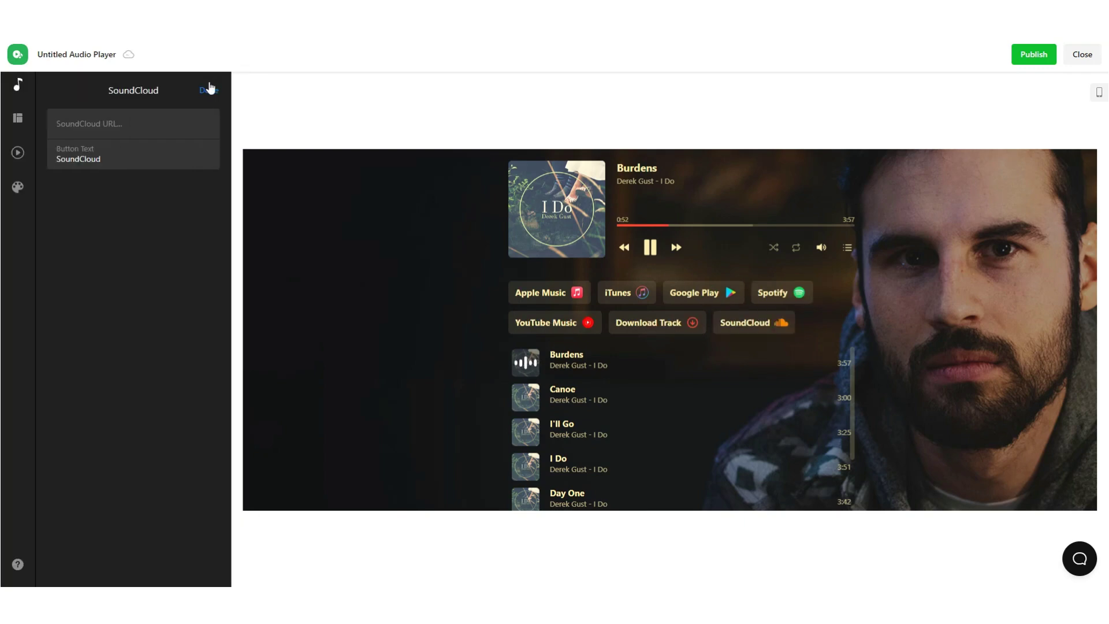
pyautogui.click(209, 88)
pyautogui.scroll(-2, 124, 402)
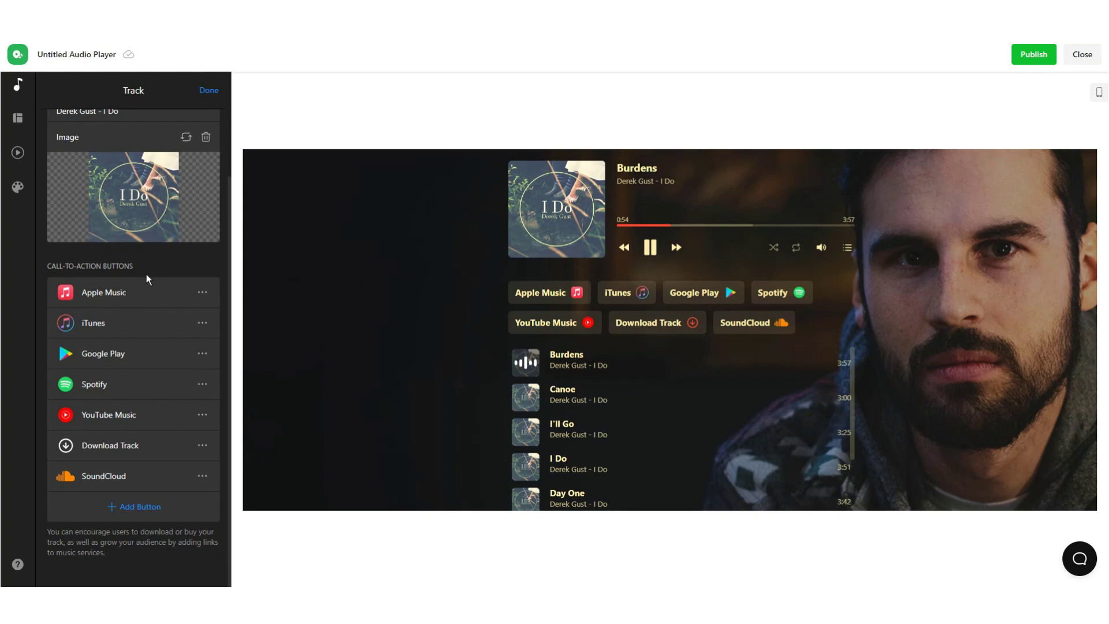
pyautogui.scroll(2, 143, 345)
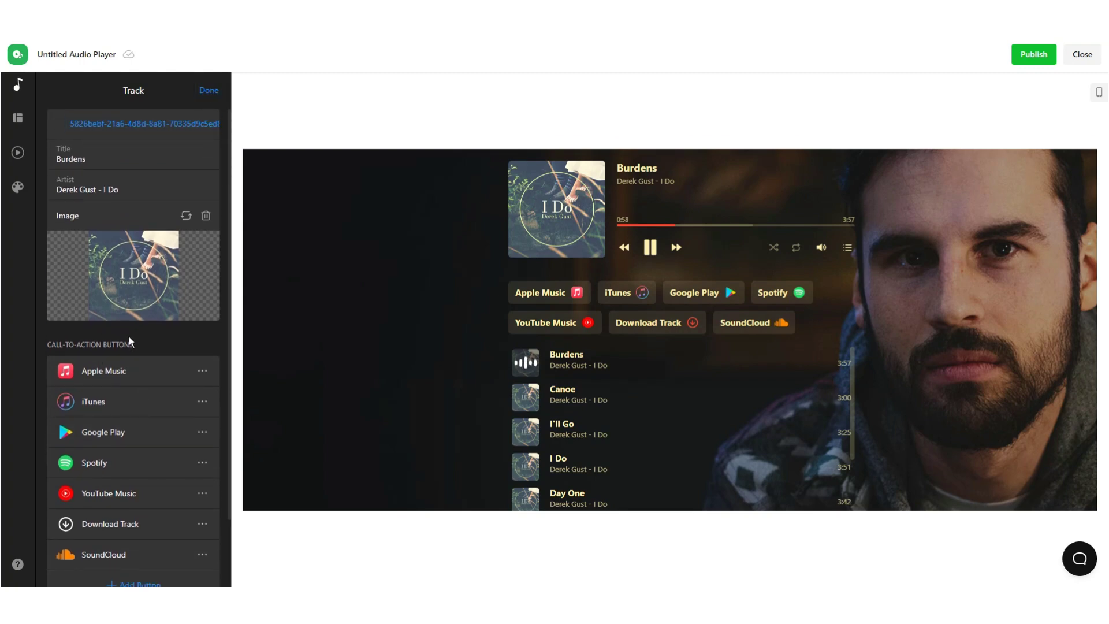
pyautogui.scroll(-2, 137, 497)
pyautogui.click(154, 518)
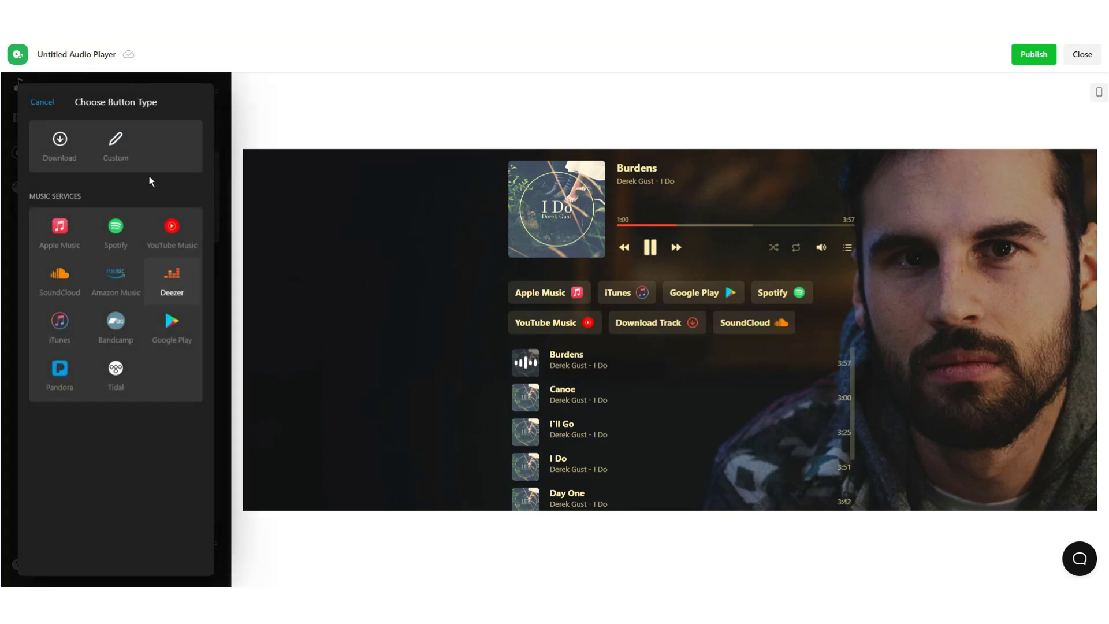
pyautogui.click(116, 145)
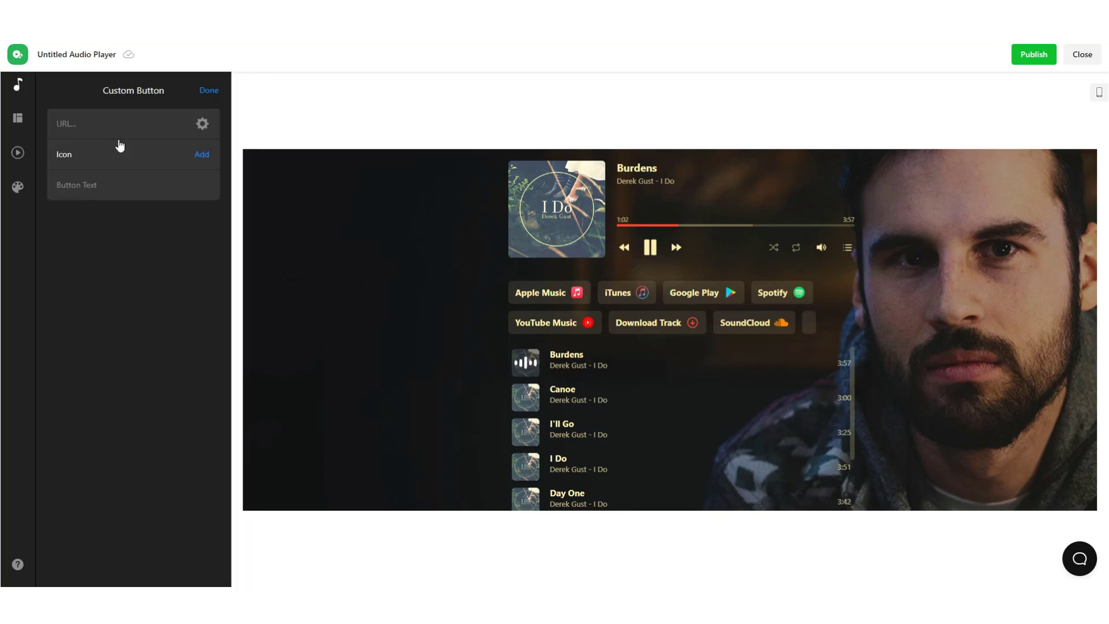
pyautogui.click(202, 123)
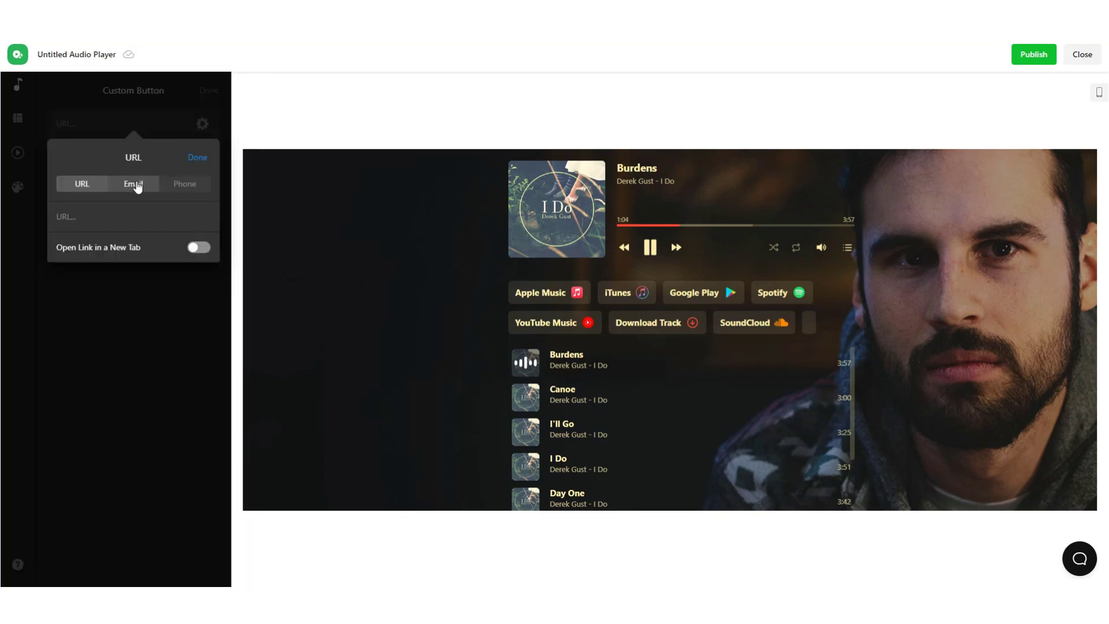
pyautogui.click(134, 184)
pyautogui.click(183, 183)
pyautogui.click(118, 184)
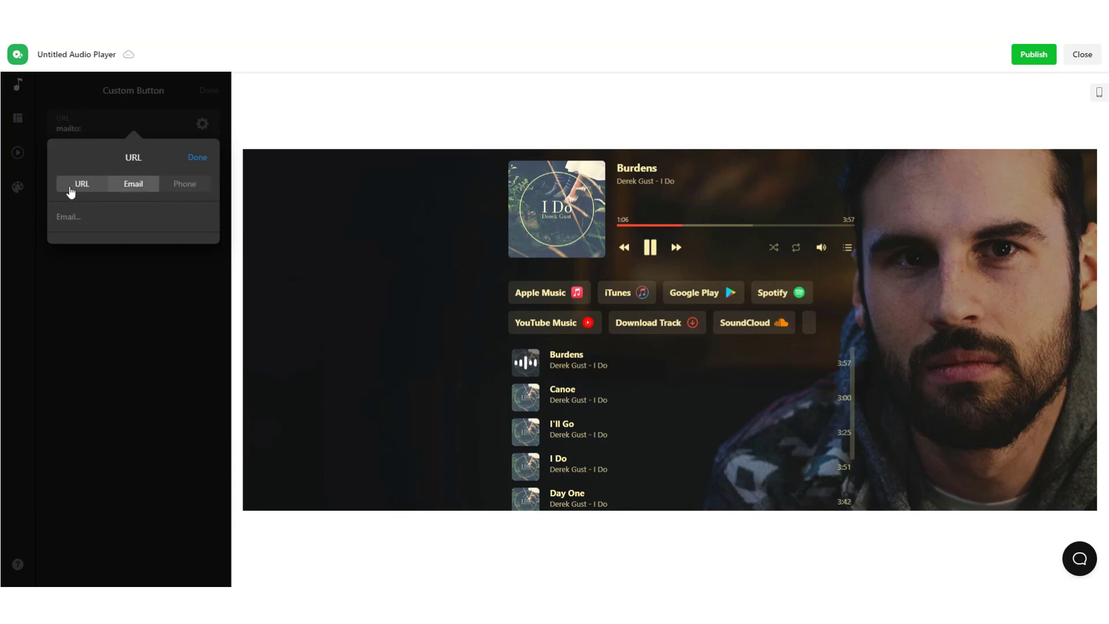
pyautogui.click(75, 184)
pyautogui.click(207, 251)
pyautogui.click(153, 225)
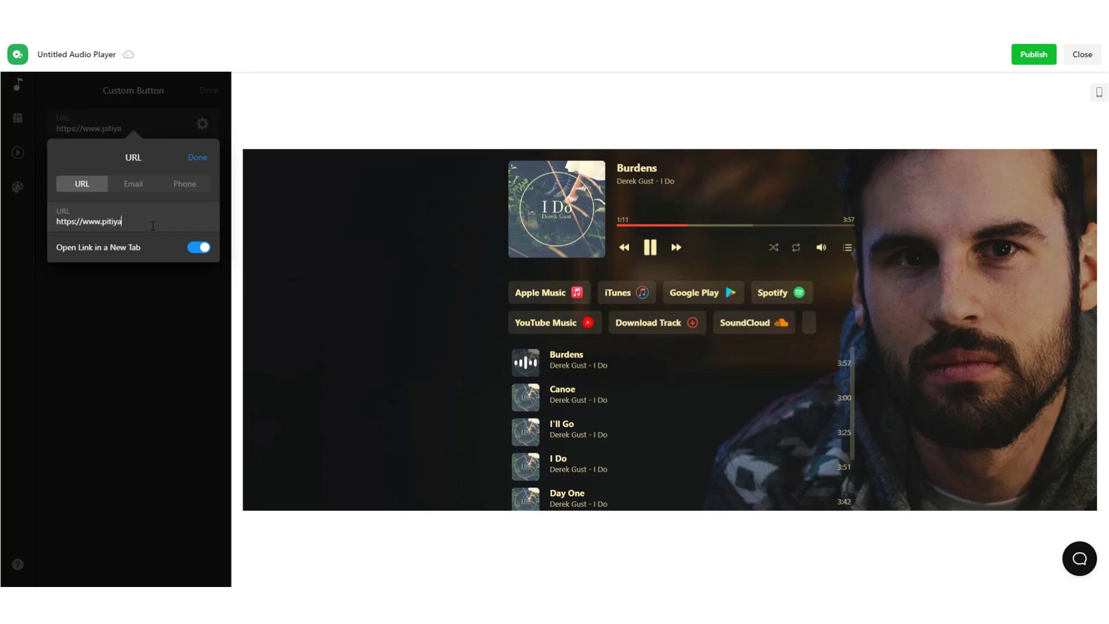
pyautogui.write('.com')
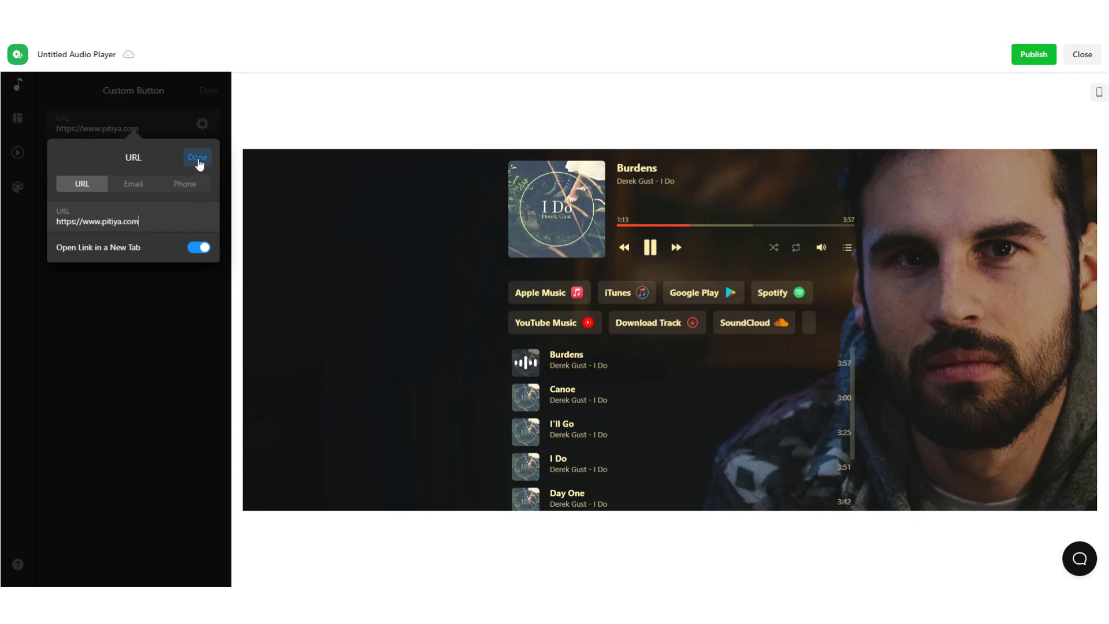
pyautogui.click(198, 160)
# Enter "Visit Pitiya" as the custom button's text and shorten it to "Pitiya"
pyautogui.click(93, 181)
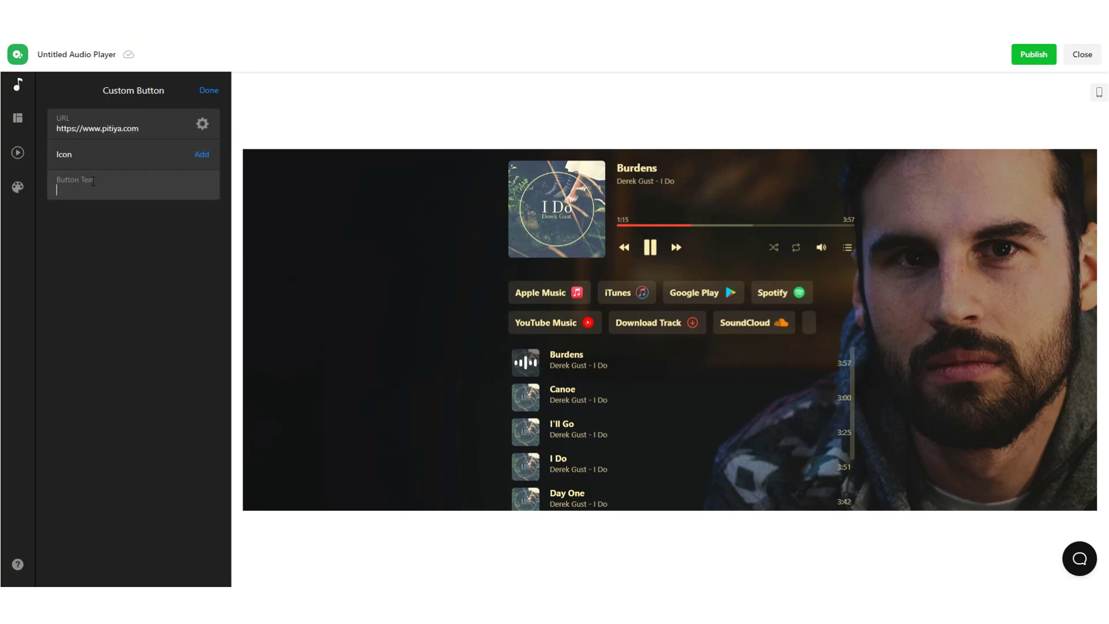
pyautogui.write('Visit Pitiya')
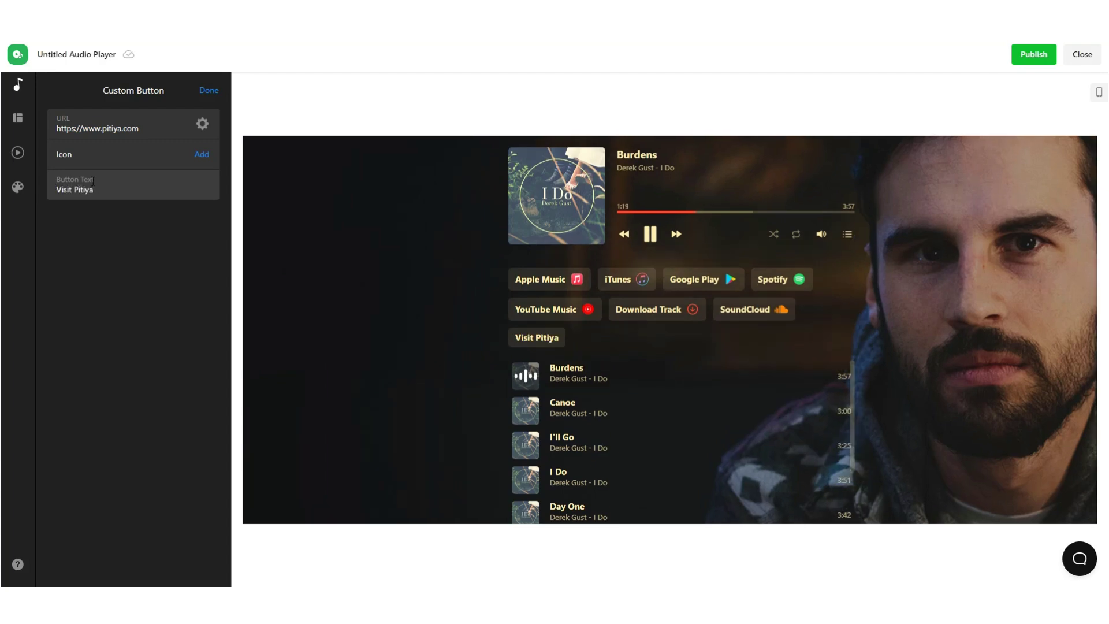
pyautogui.hotkey('ctrl', 'shift', 'Left')
pyautogui.press('Left')
pyautogui.hotkey('shift', 'Home')
pyautogui.press('BackSpace')
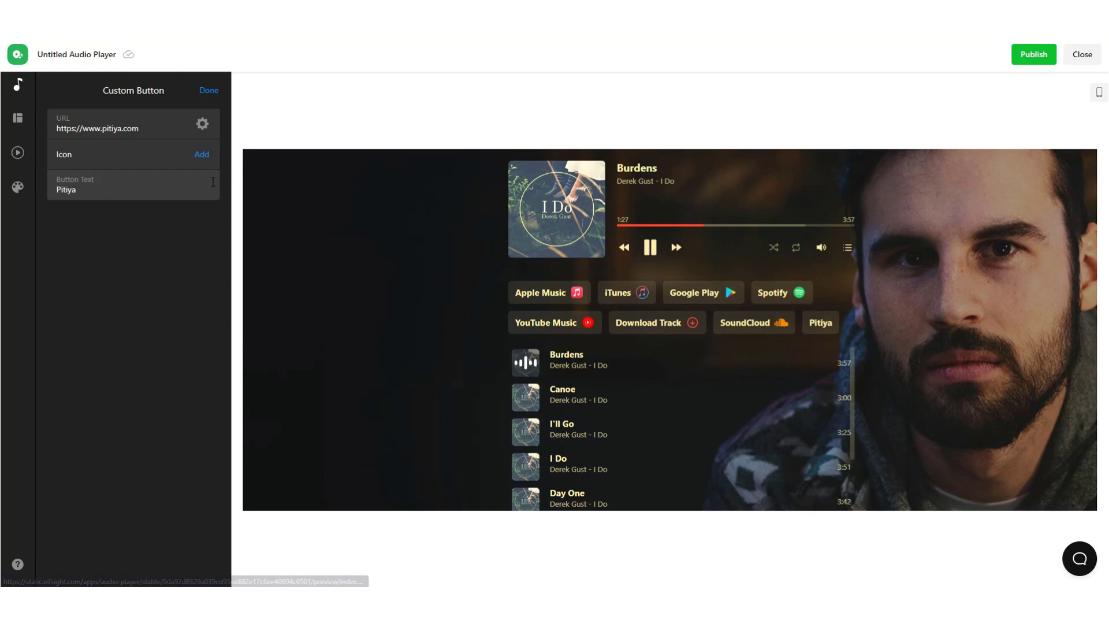
# Try the disc and shopping bag icons from the icon library on the Pitiya button
pyautogui.click(201, 155)
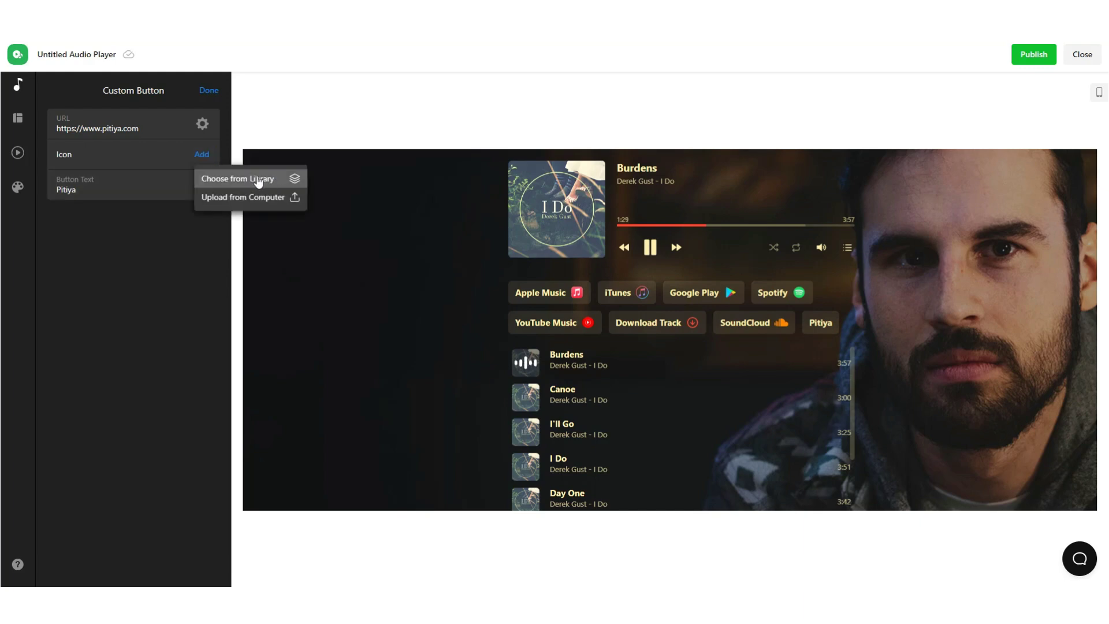
pyautogui.click(263, 181)
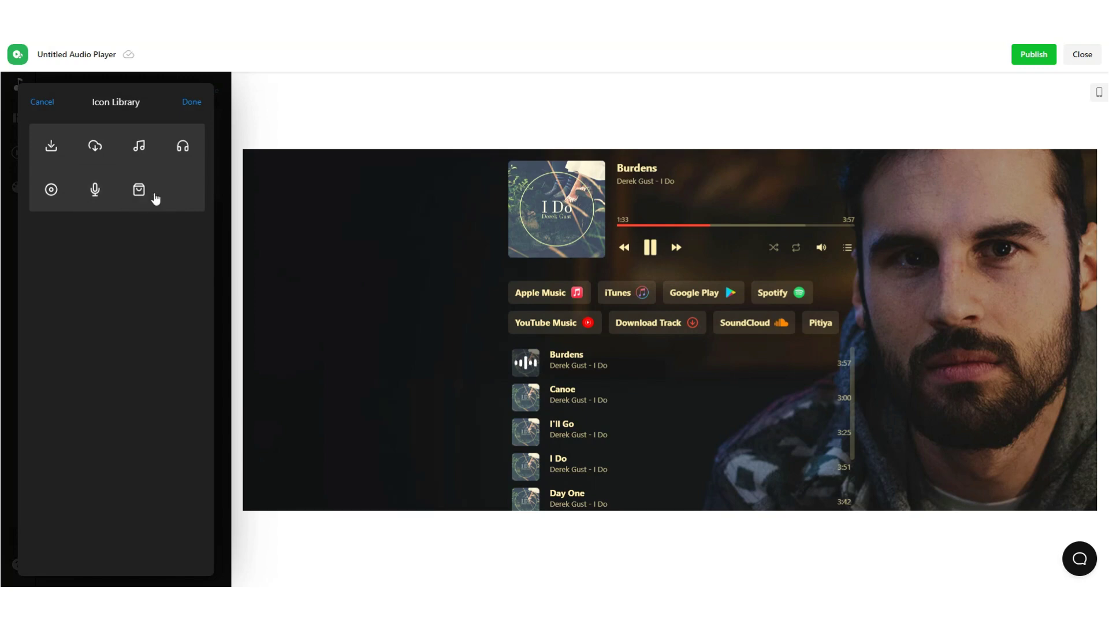
pyautogui.click(53, 190)
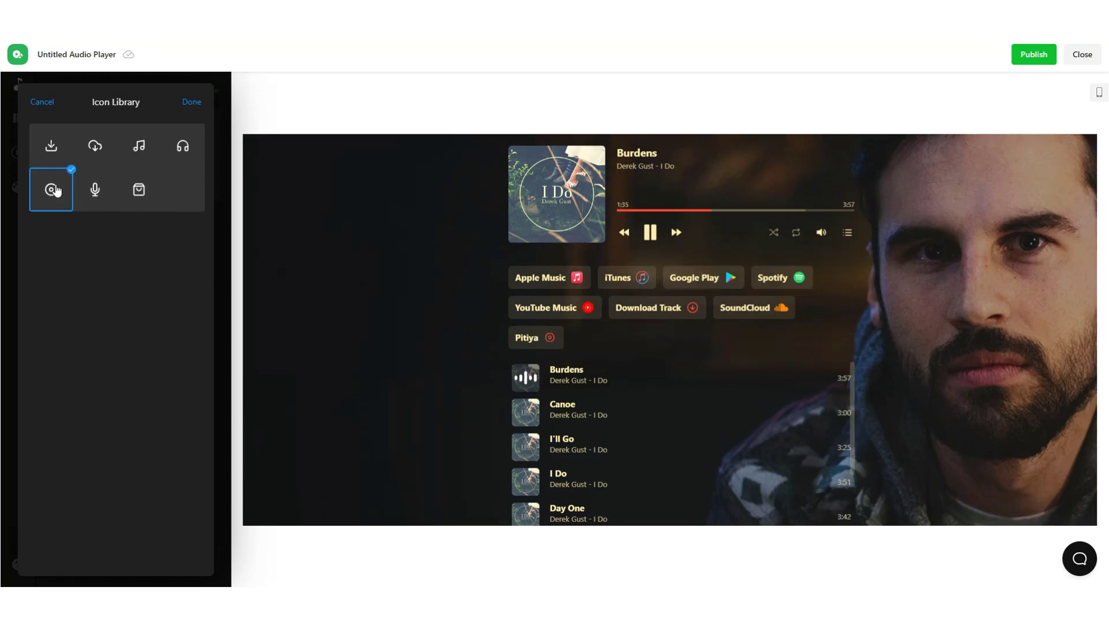
pyautogui.click(137, 191)
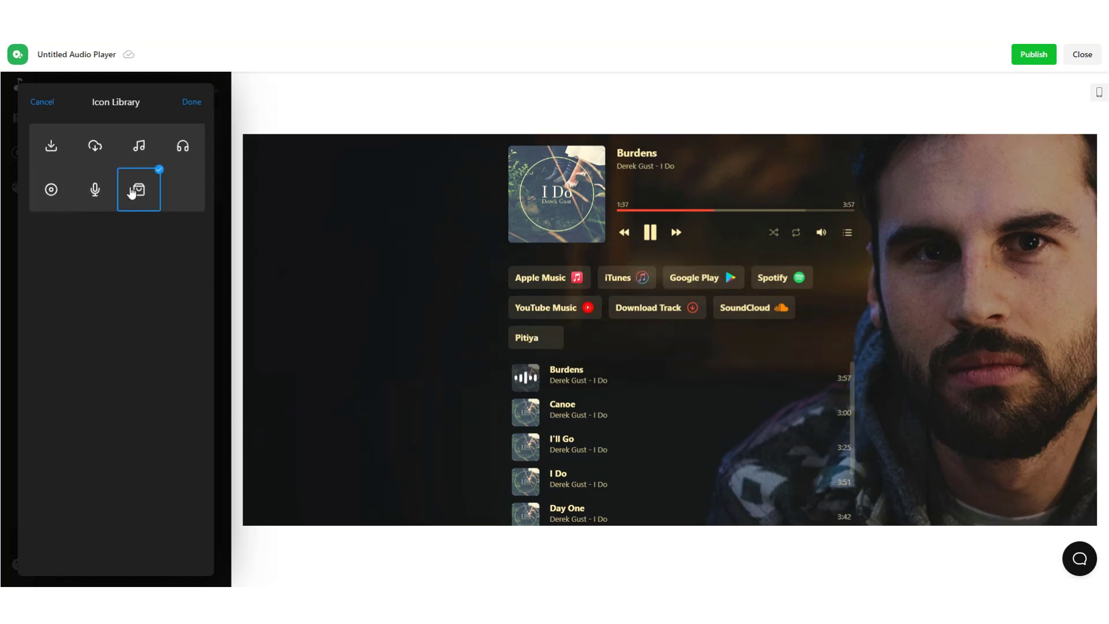
pyautogui.click(46, 101)
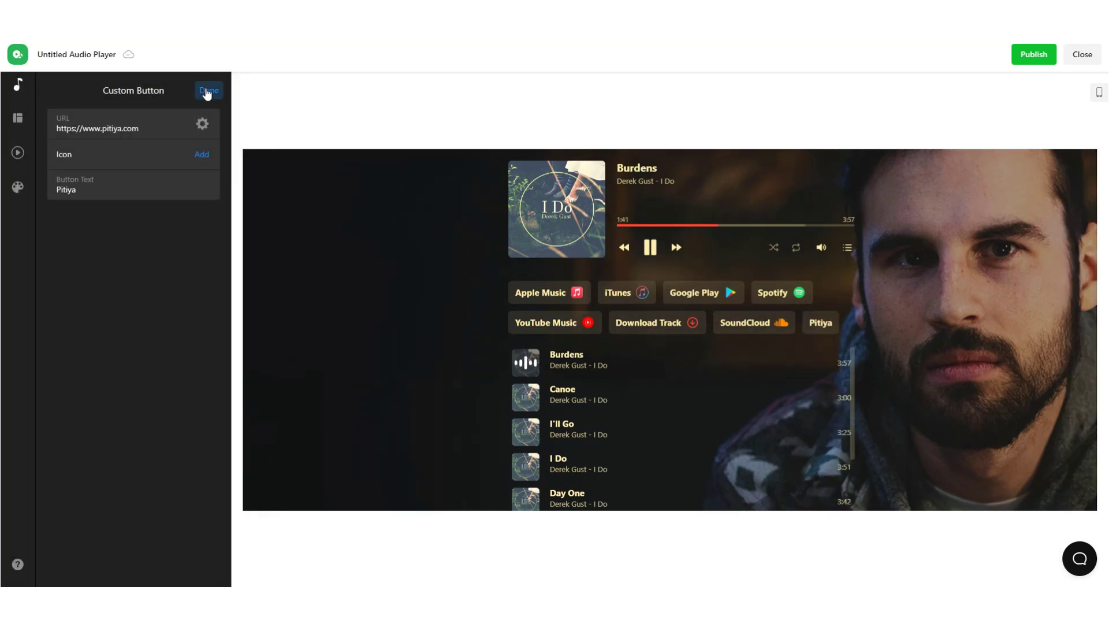
# Finish the custom button, move Pitiya directly below Spotify, and move Download Track to the end of the button list
pyautogui.click(207, 92)
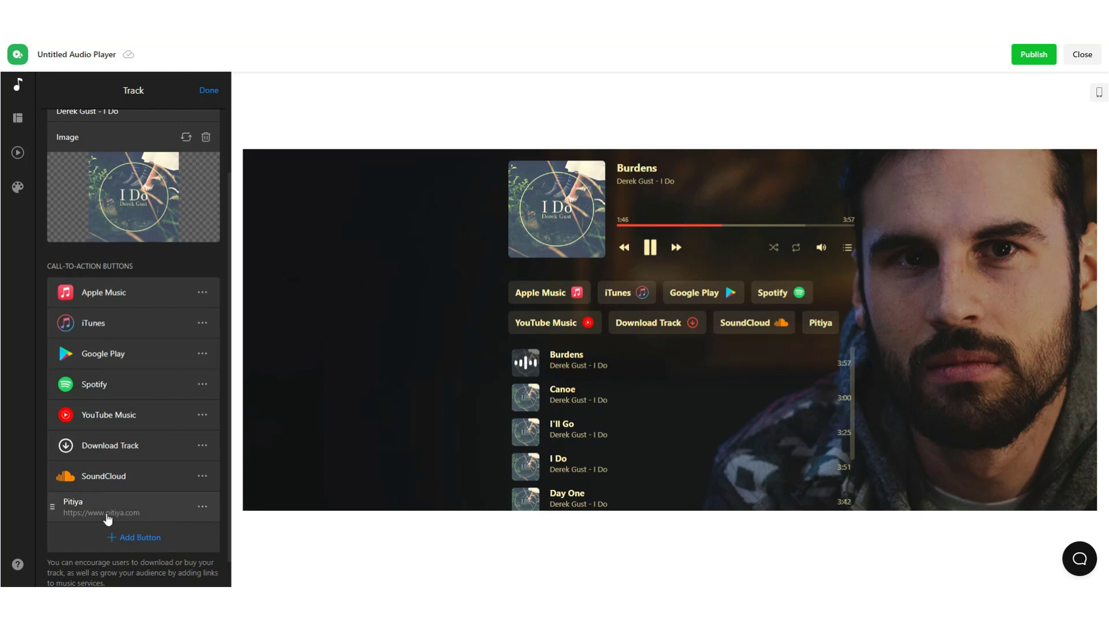
pyautogui.moveTo(109, 520); pyautogui.dragTo(134, 425)
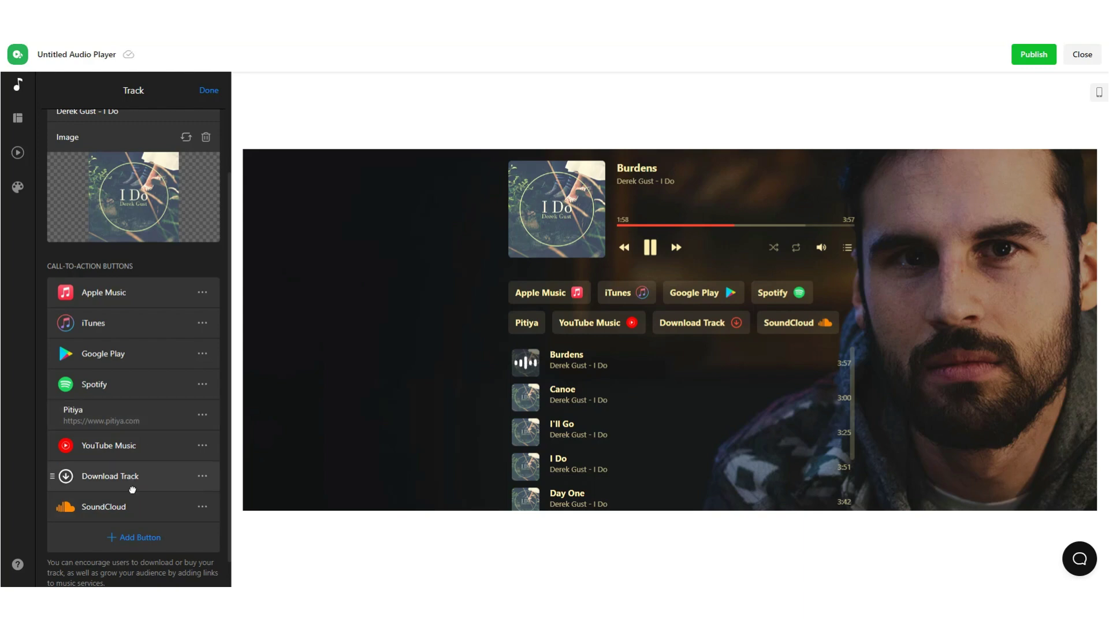
pyautogui.moveTo(131, 492); pyautogui.dragTo(136, 505)
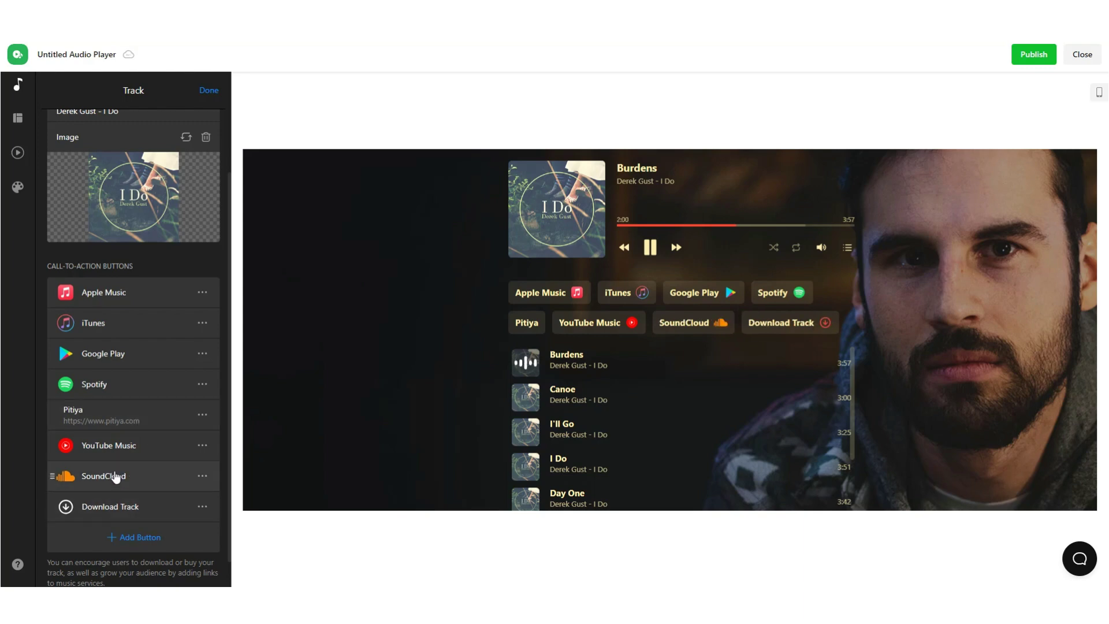
pyautogui.scroll(3, 125, 242)
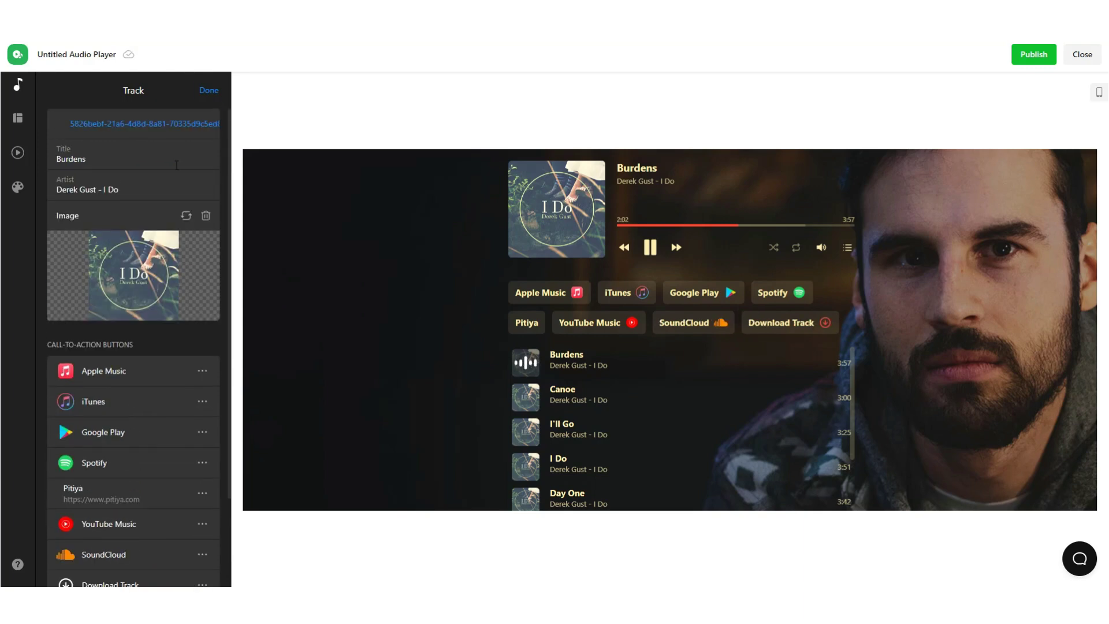
# Finish editing the Burdens track, move I'll Go directly below Burdens, and move Day One directly below I'll Go
pyautogui.click(208, 90)
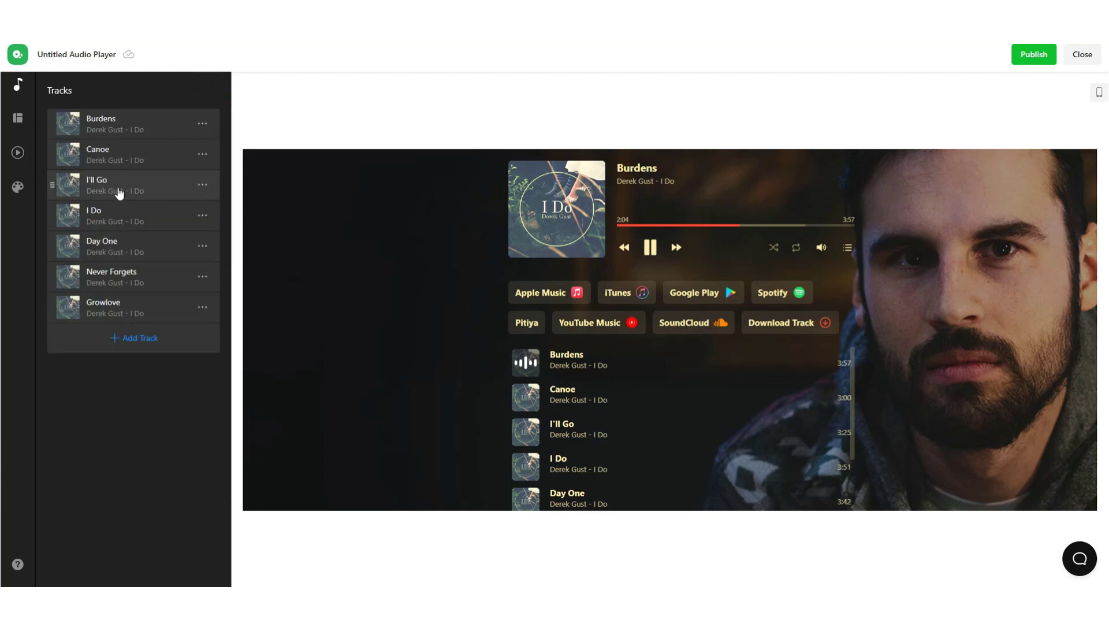
pyautogui.moveTo(117, 191); pyautogui.dragTo(116, 158)
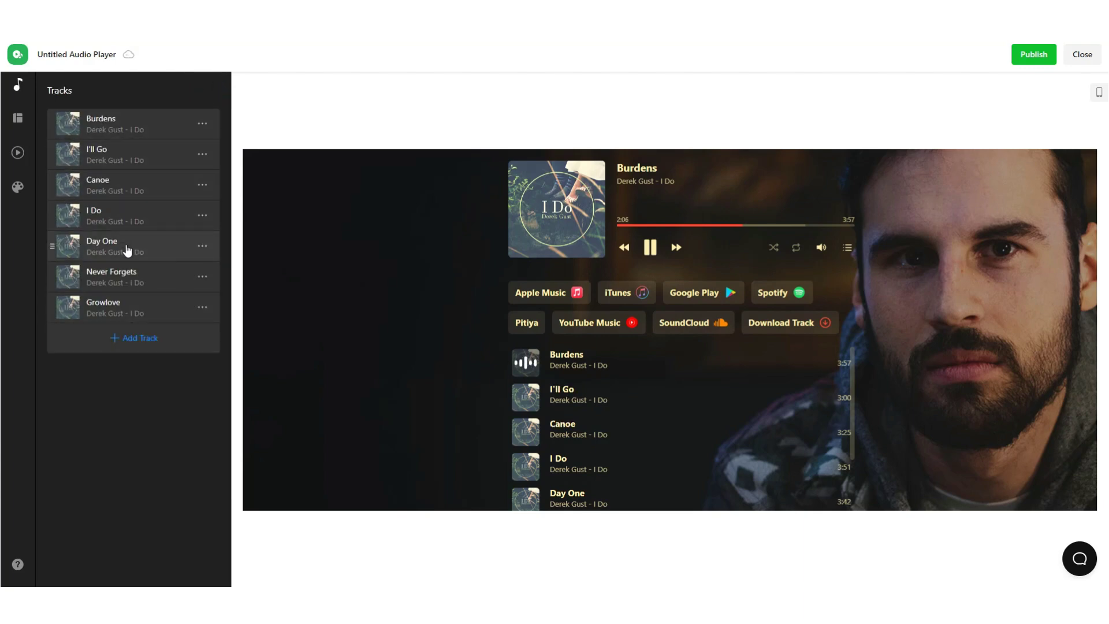
pyautogui.moveTo(124, 250); pyautogui.dragTo(123, 206)
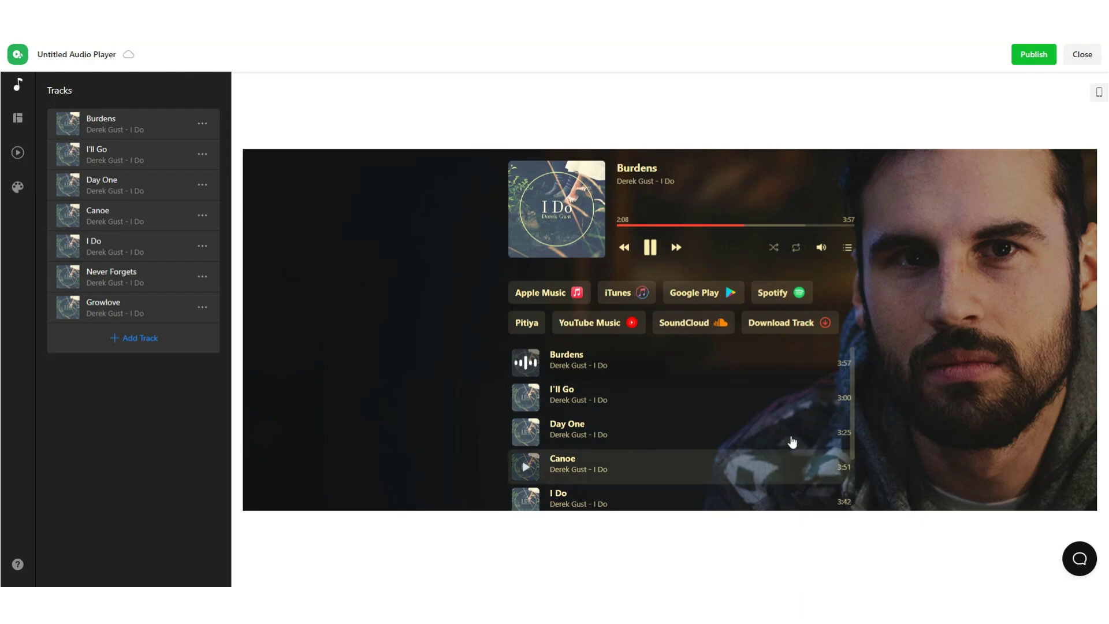
# Examine the track upload options and the maximum upload file size, leaving without adding a track
pyautogui.scroll(-2, 751, 430)
pyautogui.click(151, 347)
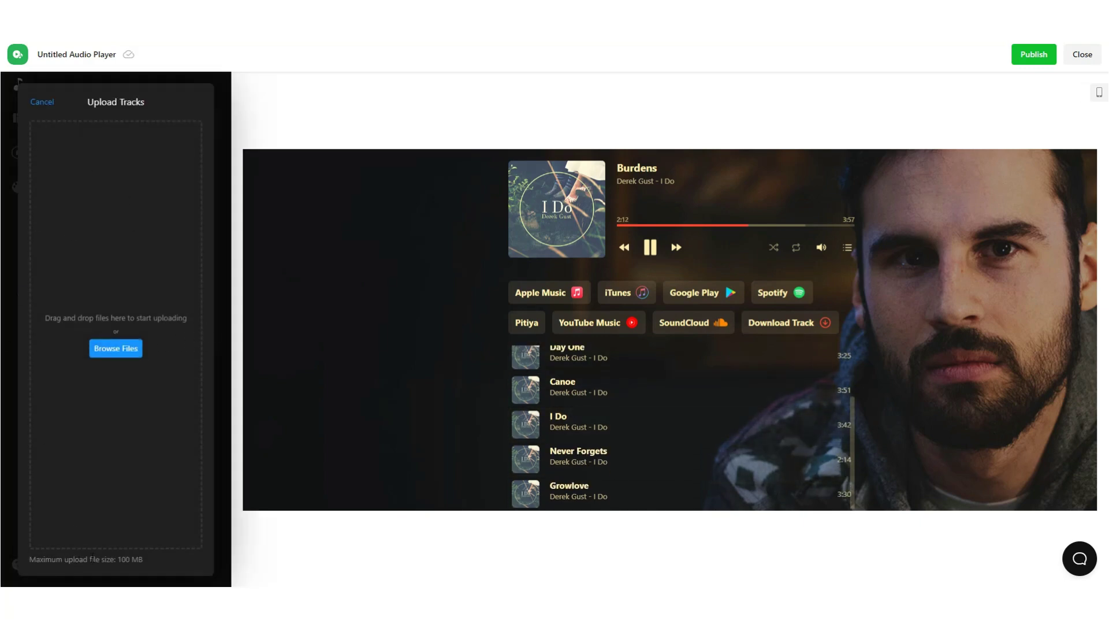
pyautogui.moveTo(151, 562); pyautogui.dragTo(111, 559)
pyautogui.click(42, 101)
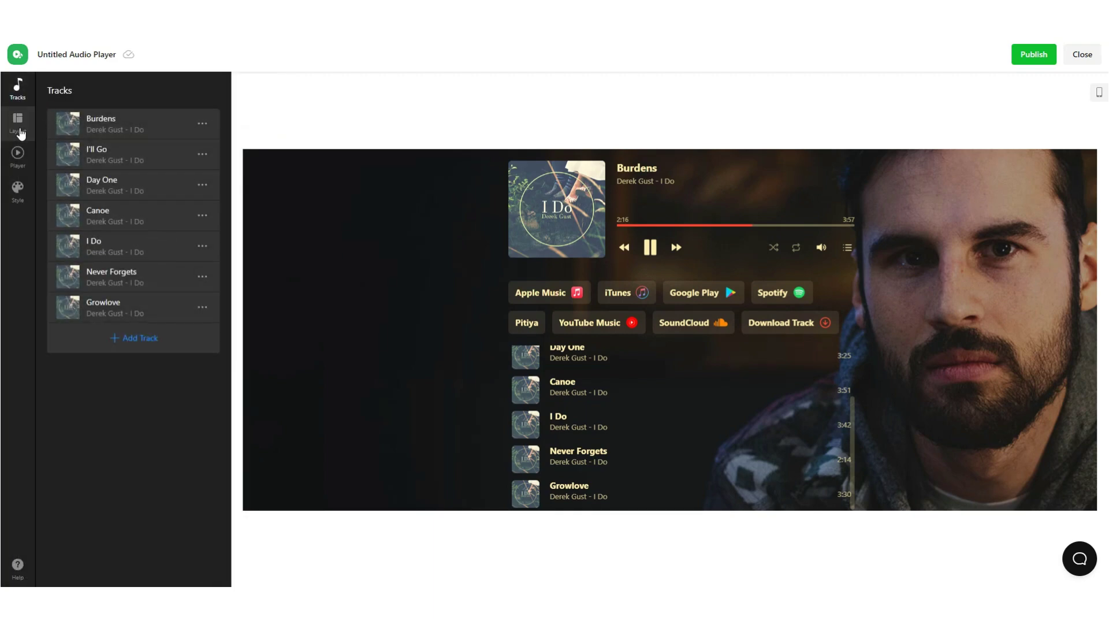
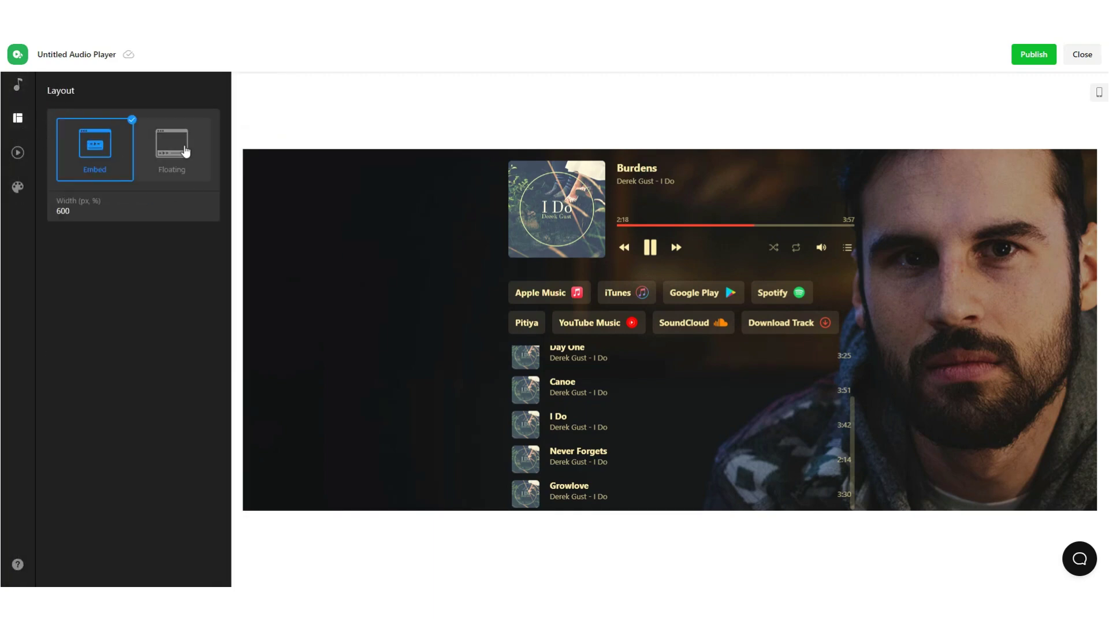
# Try the Floating layout and preview it in the mobile view, toggling the playlist before returning to the desktop view
pyautogui.click(189, 153)
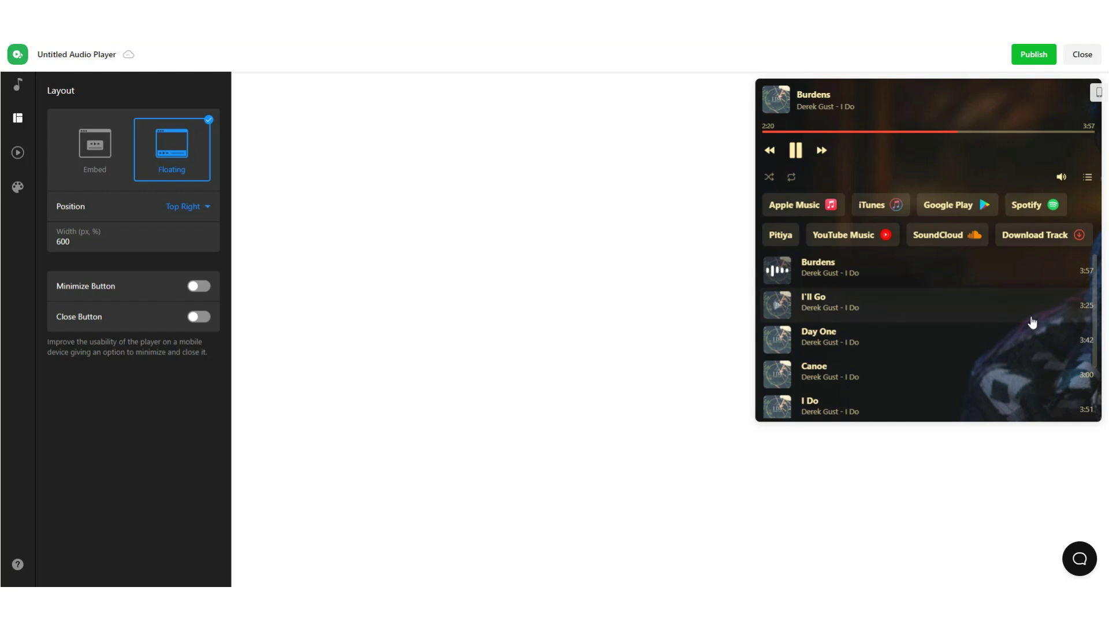
pyautogui.scroll(-2, 1033, 324)
pyautogui.click(1096, 94)
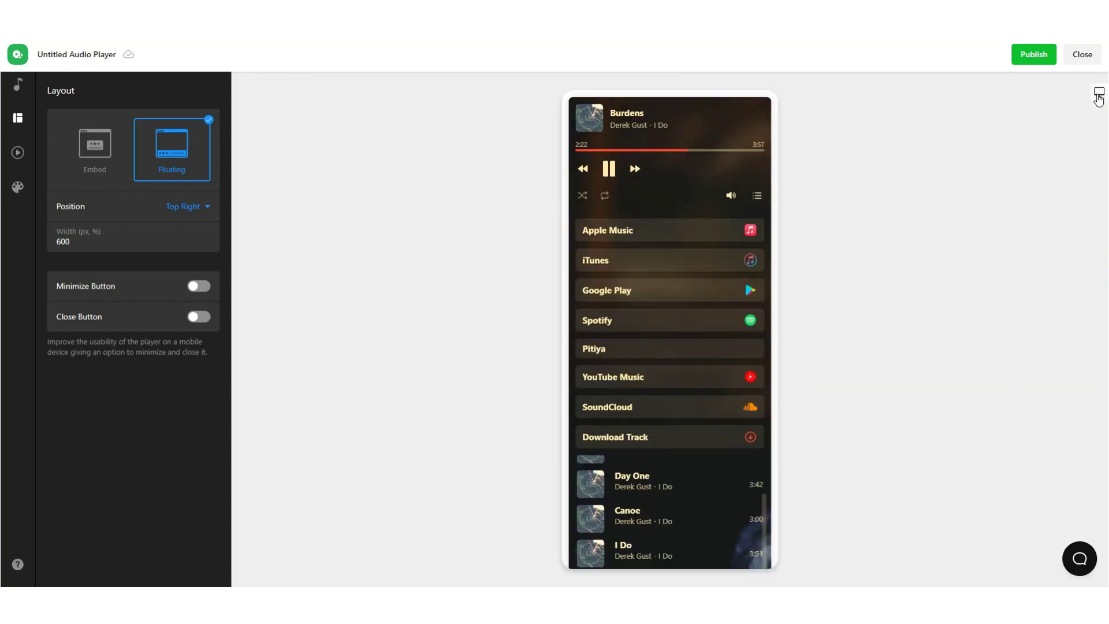
pyautogui.click(762, 199)
pyautogui.click(761, 199)
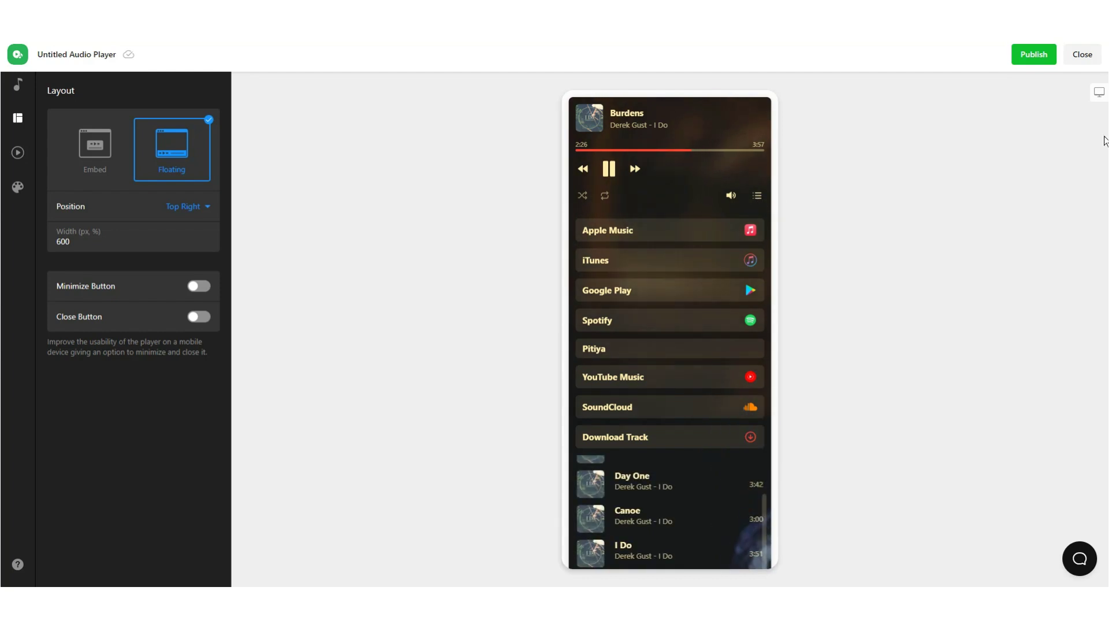
pyautogui.click(1099, 91)
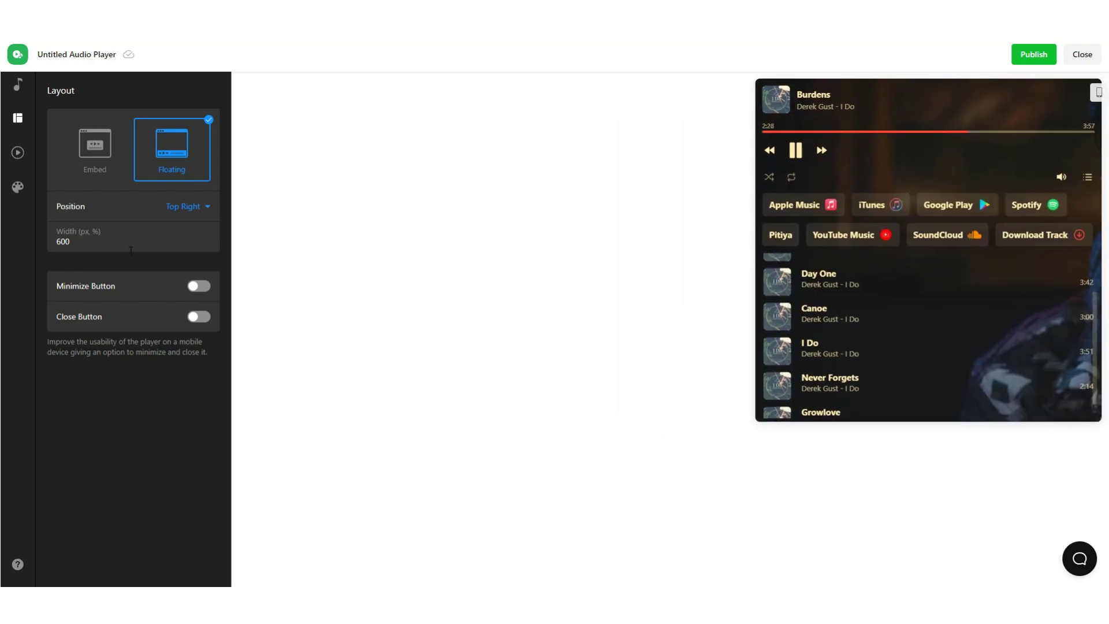
# Try the Bottom Center floating position, toggling the playlist in both the desktop and mobile previews
pyautogui.click(181, 208)
pyautogui.click(189, 270)
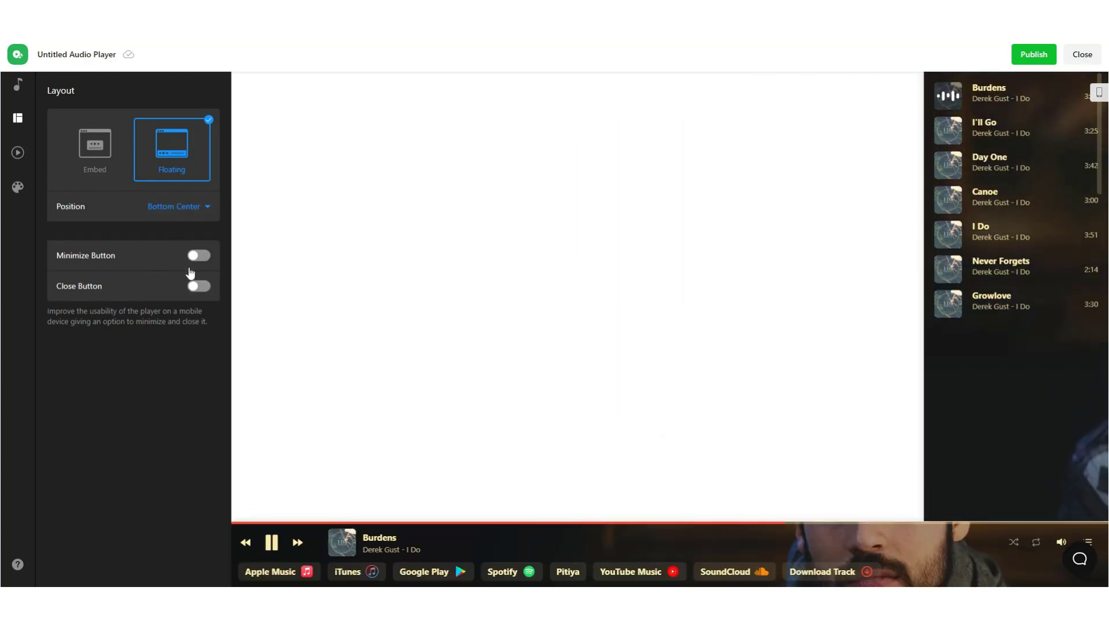
pyautogui.click(1093, 547)
pyautogui.click(1093, 546)
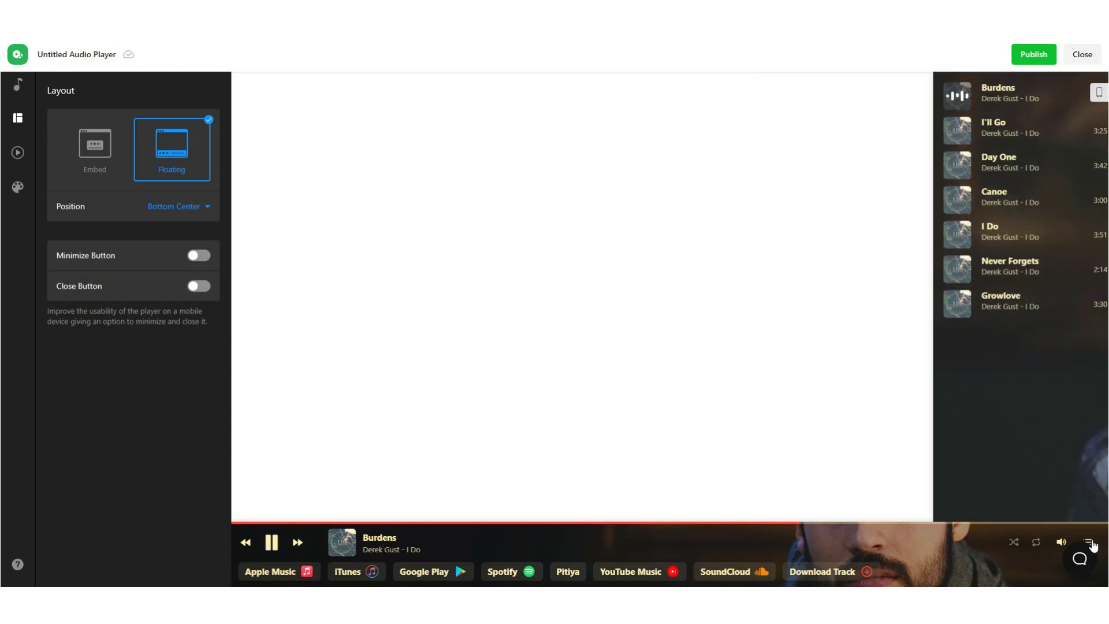
pyautogui.click(1093, 545)
pyautogui.click(1099, 94)
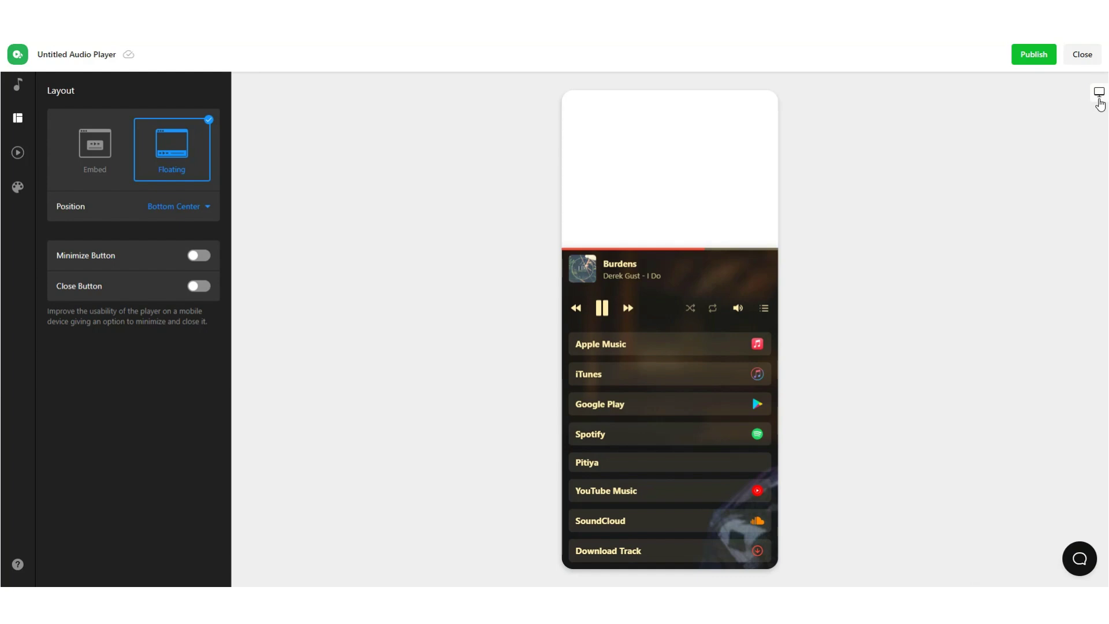
pyautogui.click(766, 310)
pyautogui.click(766, 310)
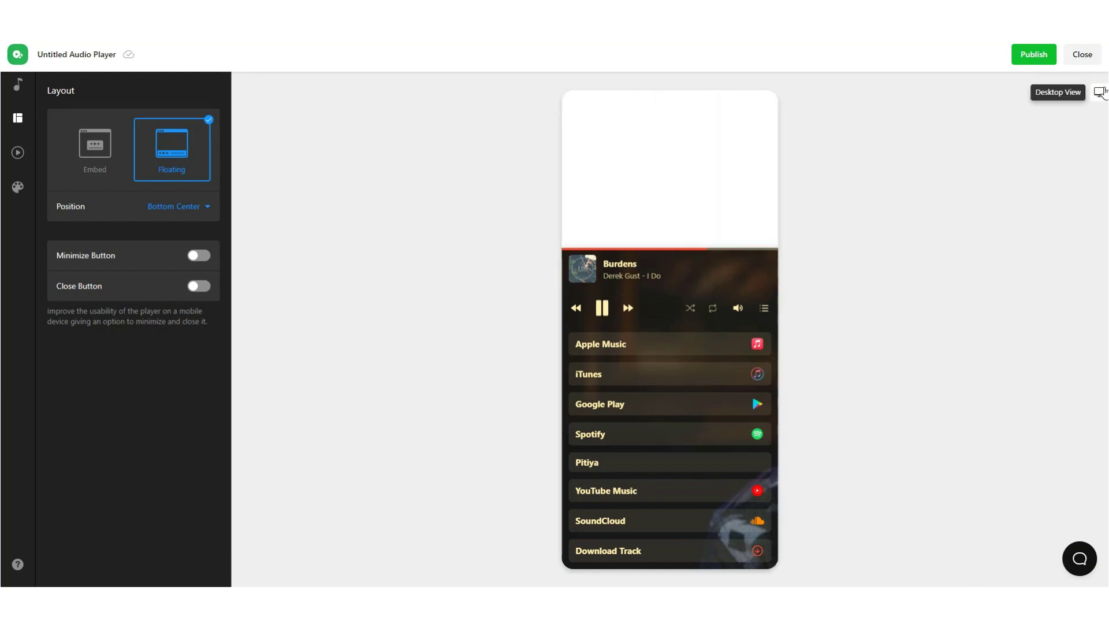
pyautogui.click(1099, 92)
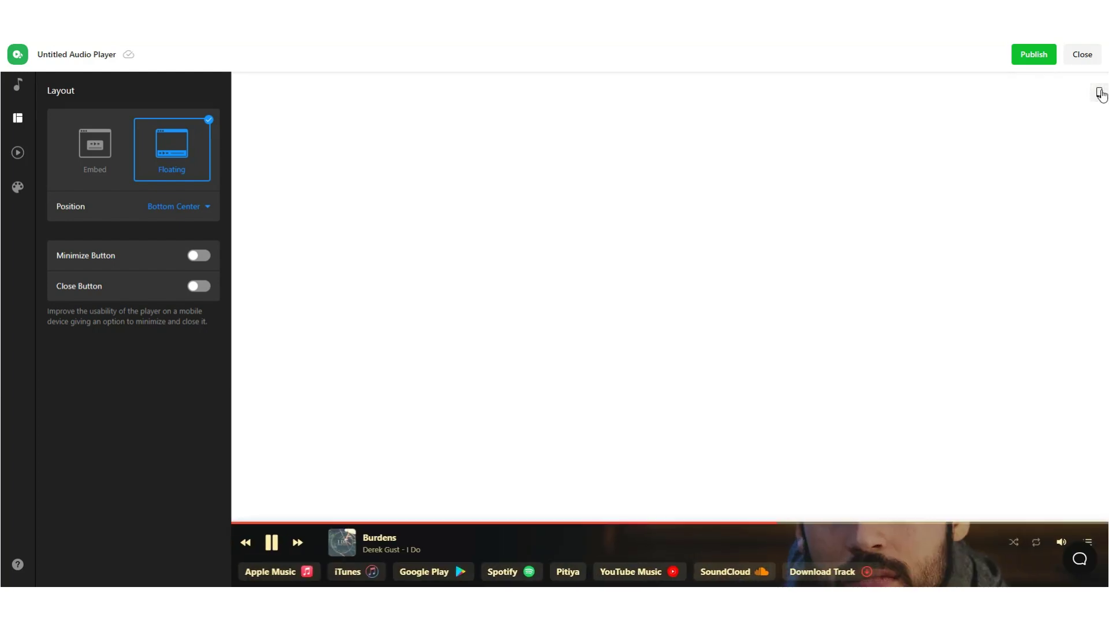
# Try the Bottom Left, Bottom Right and Top Left floating positions, and restore the Embed layout with its playlist shown
pyautogui.click(193, 207)
pyautogui.click(184, 289)
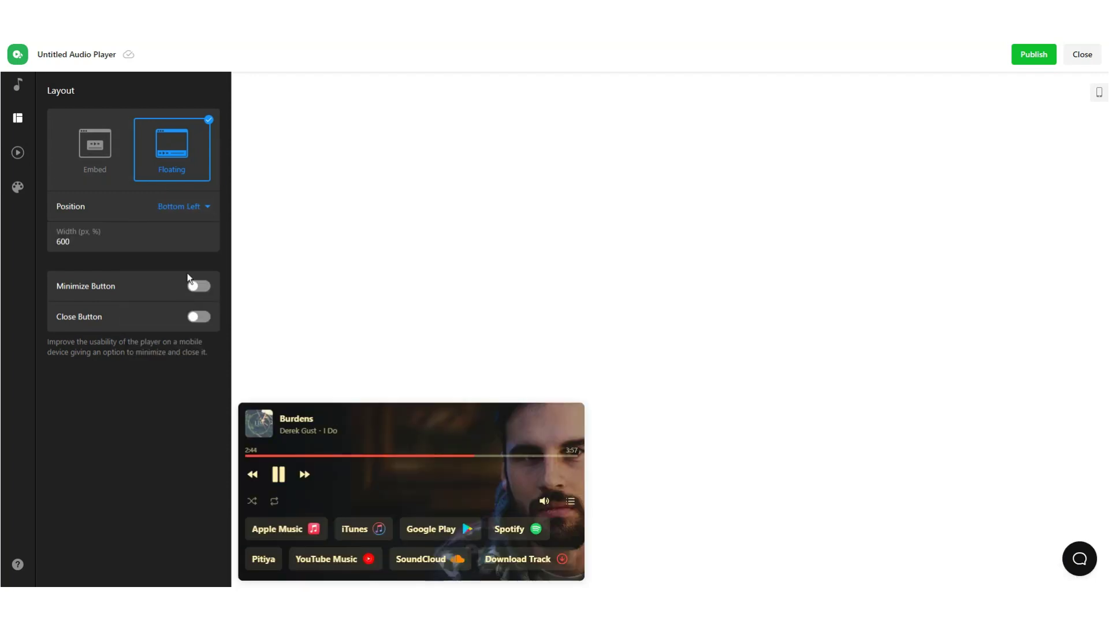
pyautogui.click(185, 206)
pyautogui.click(187, 307)
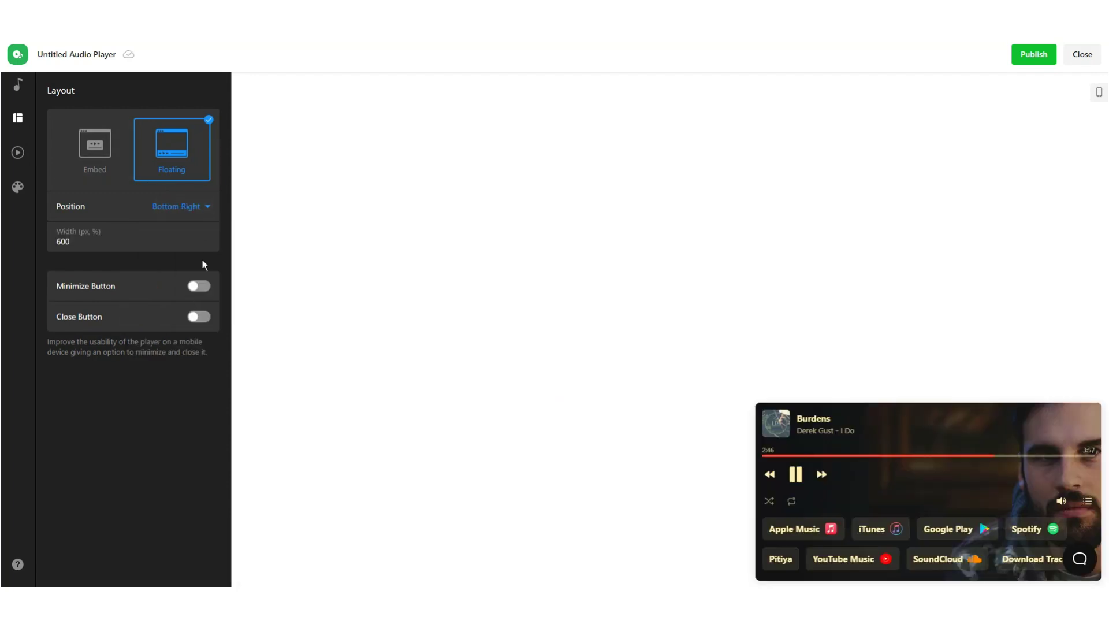
pyautogui.click(185, 211)
pyautogui.click(167, 232)
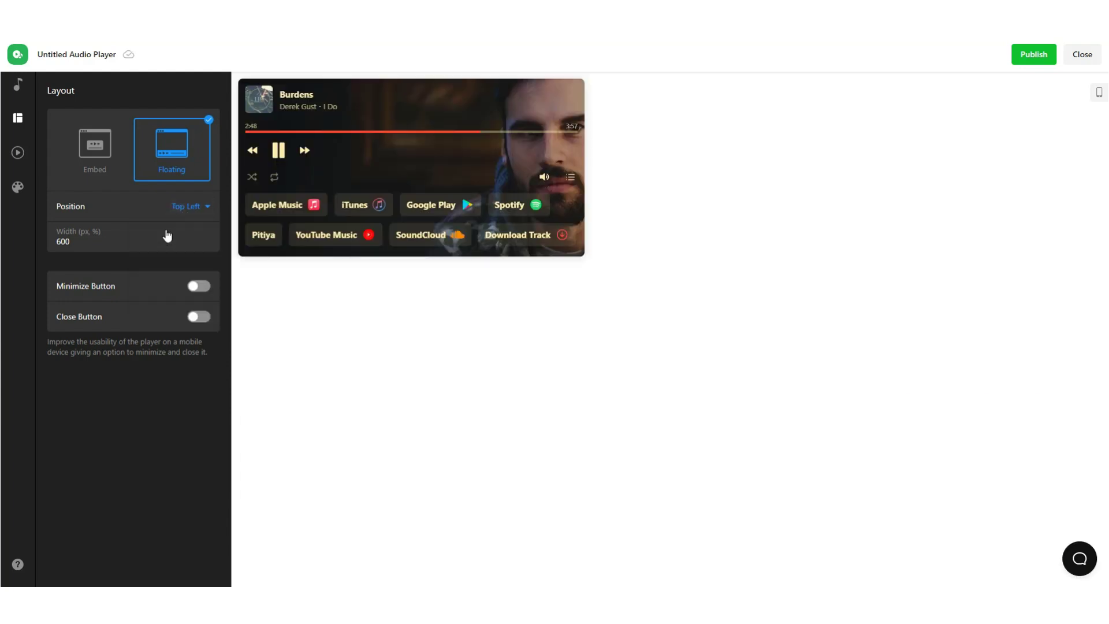
pyautogui.click(98, 152)
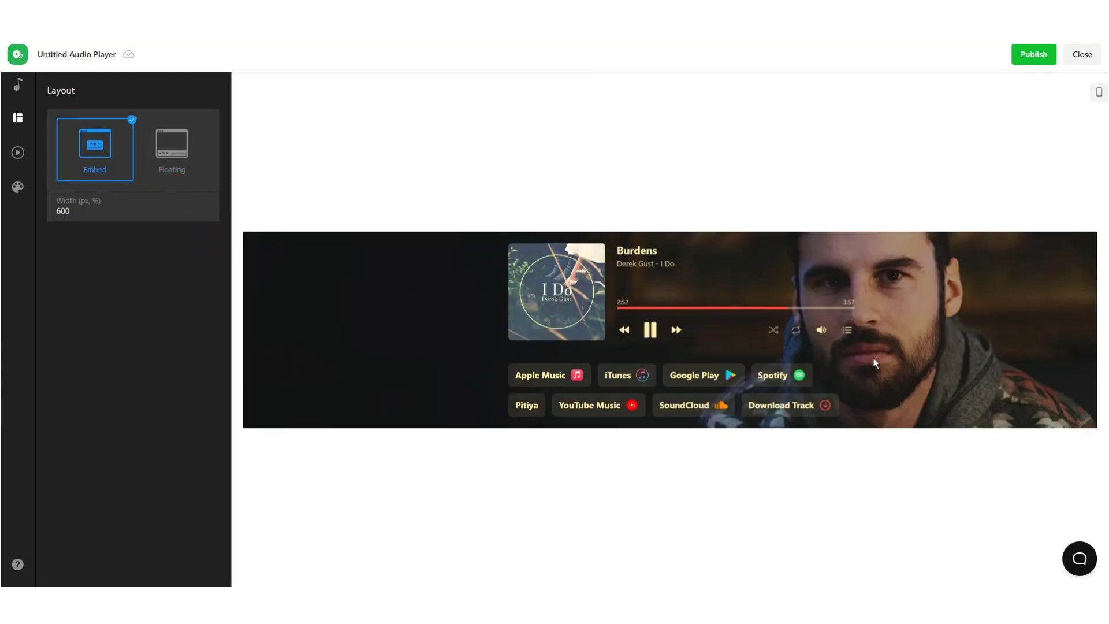
pyautogui.click(846, 331)
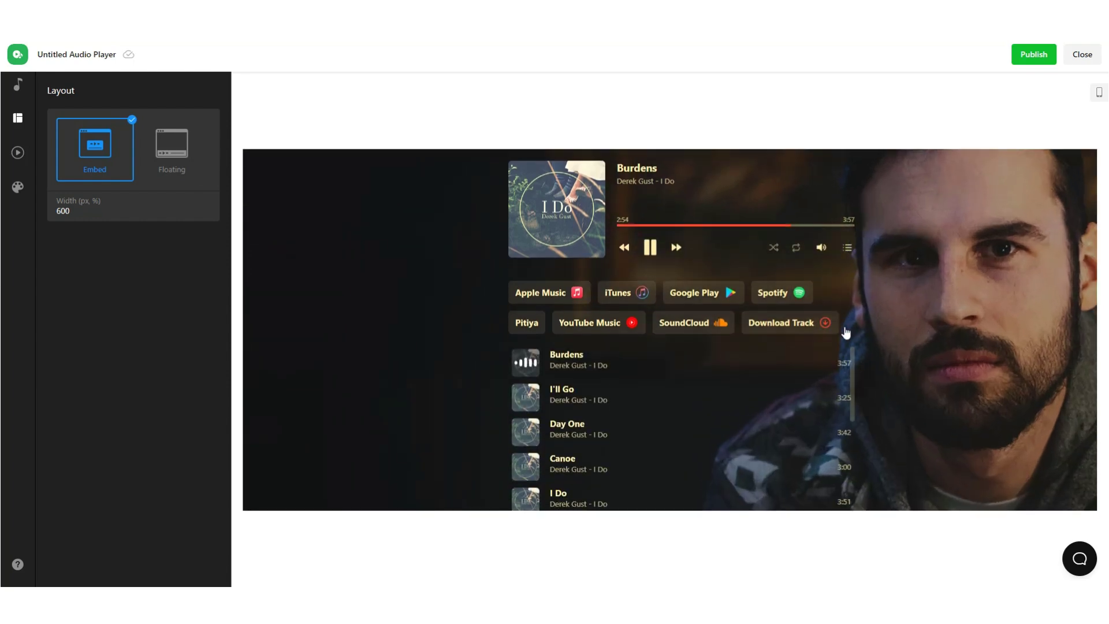
# Try embedded player widths of 480, 700 and 6000, and set the width back to 600
pyautogui.moveTo(83, 212); pyautogui.dragTo(52, 210)
pyautogui.write('480')
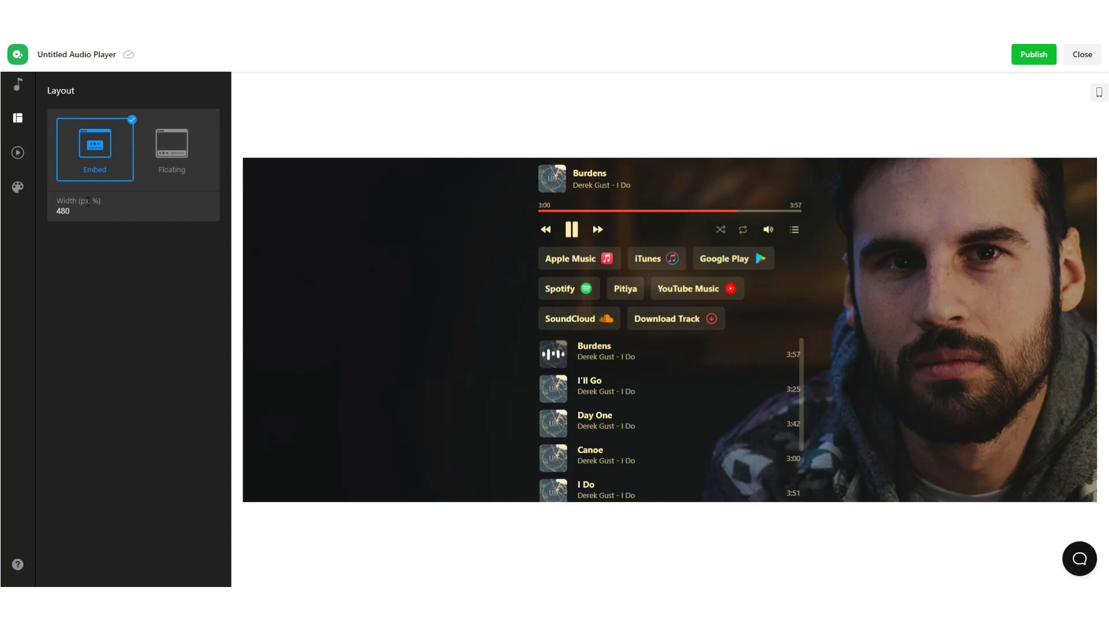
pyautogui.write('700')
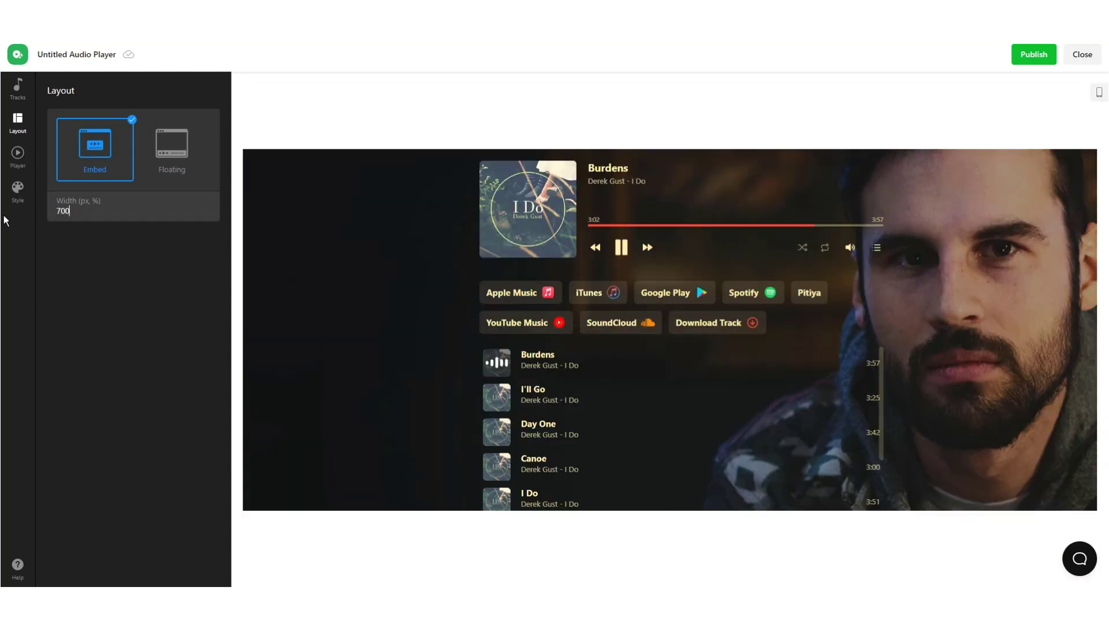
pyautogui.press('BackSpace')
pyautogui.press('BackSpace')
pyautogui.press('BackSpace')
pyautogui.write('6000')
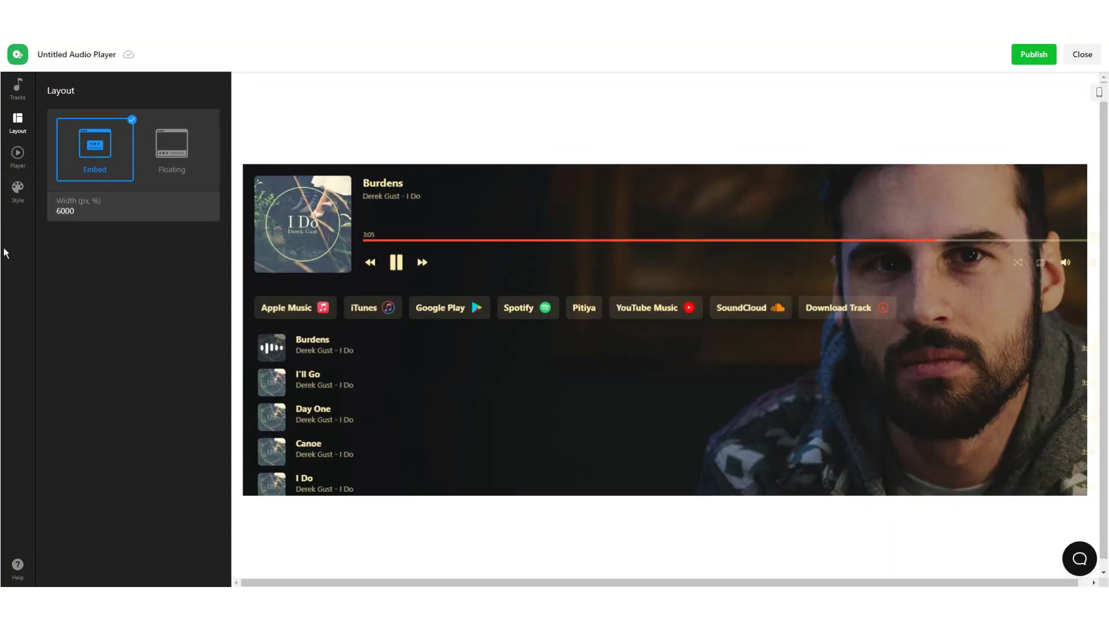
pyautogui.press('BackSpace')
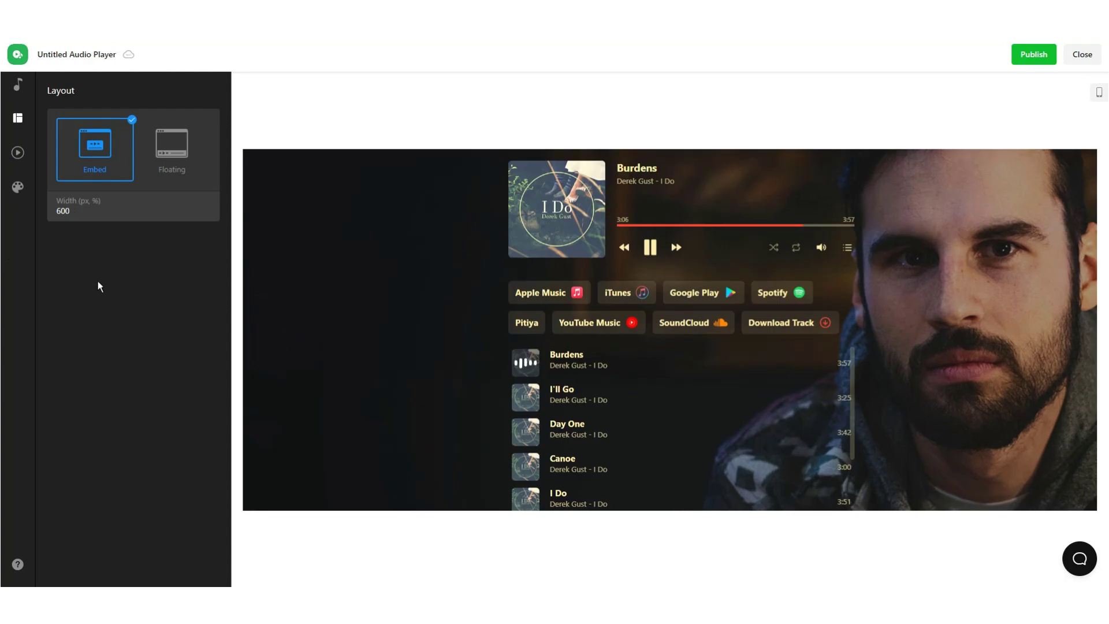
# Try hiding the Track Controls, Volume and Playlist player controls one at a time, and re-enable each one
pyautogui.click(18, 156)
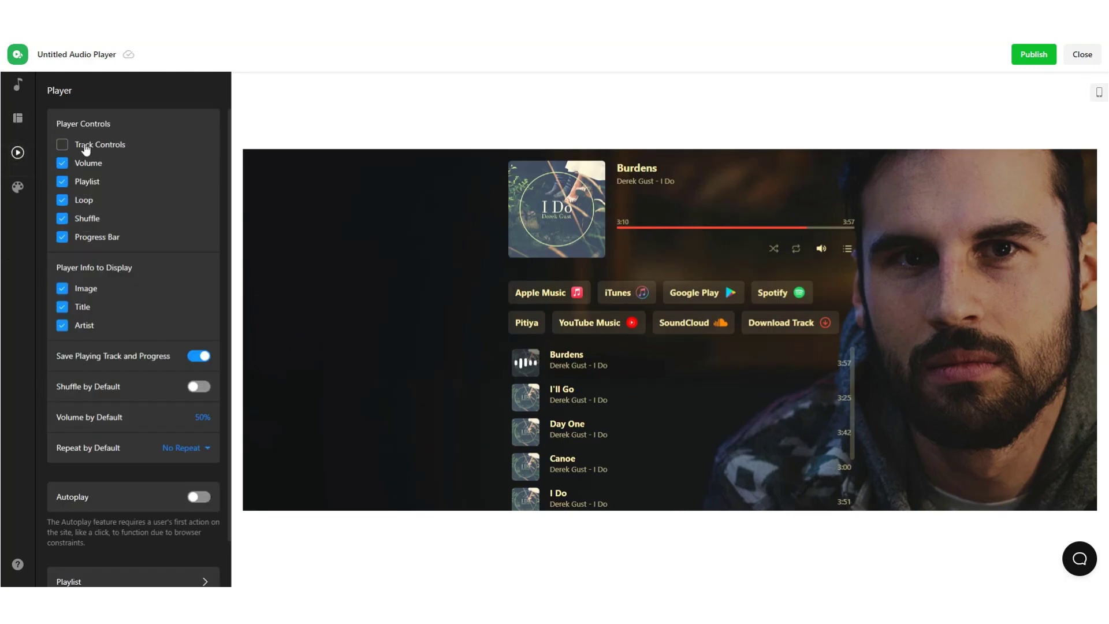
pyautogui.click(83, 166)
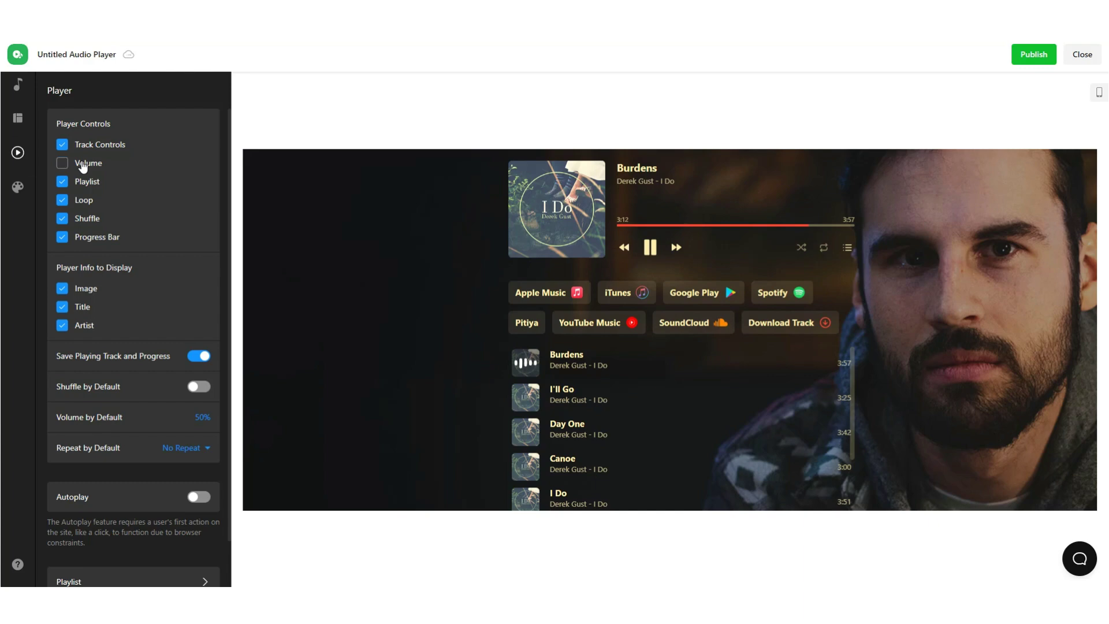
pyautogui.click(83, 166)
pyautogui.click(88, 183)
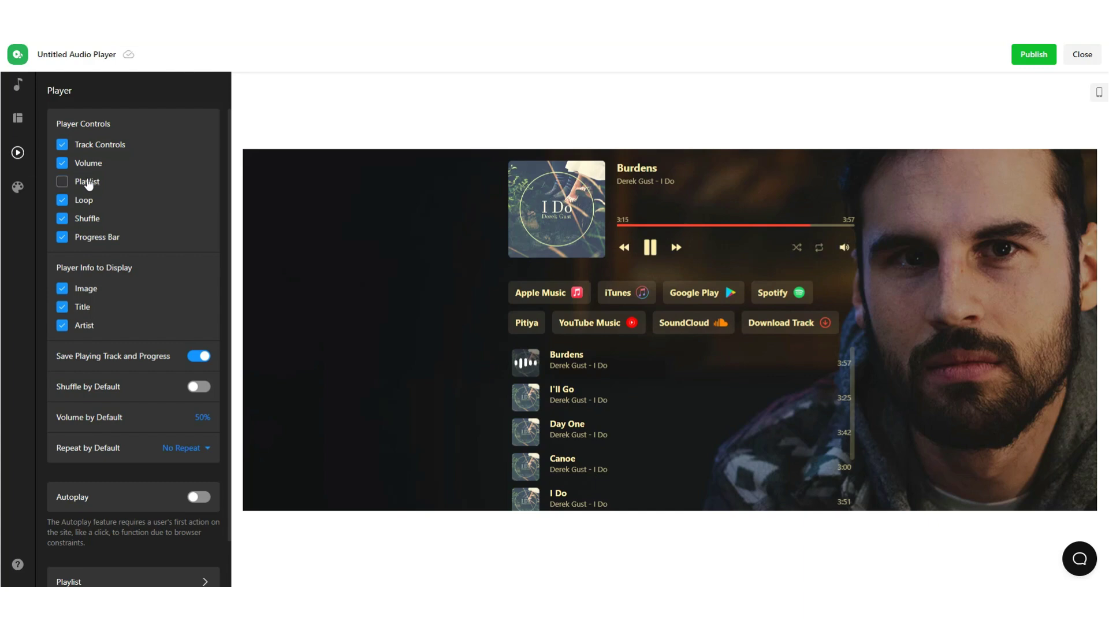
pyautogui.click(88, 184)
pyautogui.click(88, 184)
pyautogui.click(88, 184)
# Try hiding the Loop, Shuffle and Progress Bar player controls one at a time, and re-enable each one
pyautogui.click(89, 204)
pyautogui.click(89, 203)
pyautogui.click(90, 224)
pyautogui.click(90, 224)
pyautogui.click(90, 224)
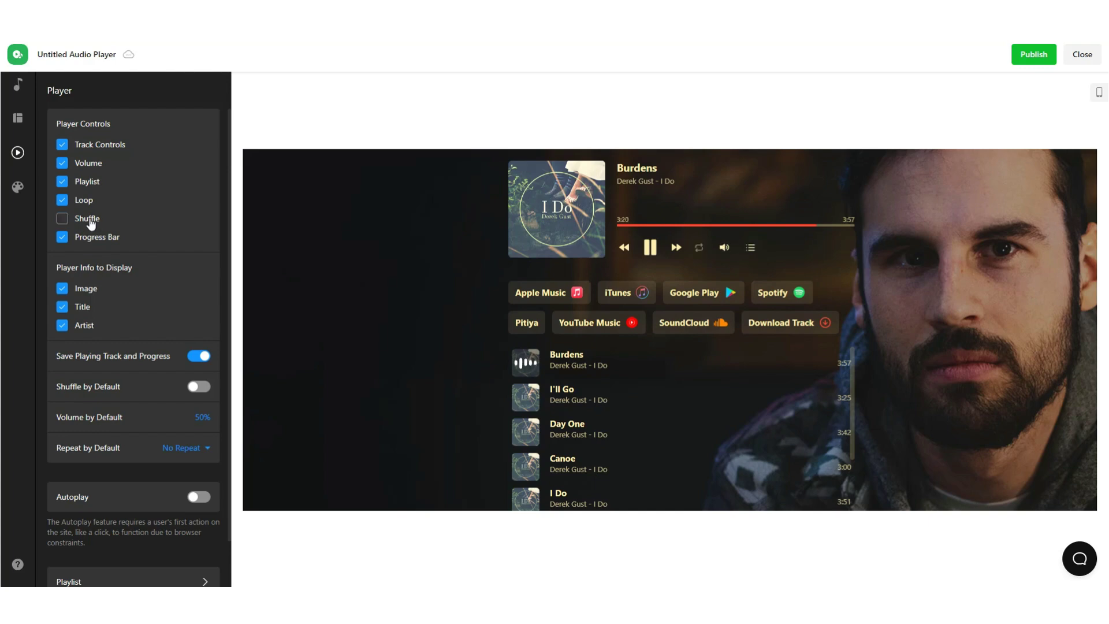
pyautogui.click(91, 224)
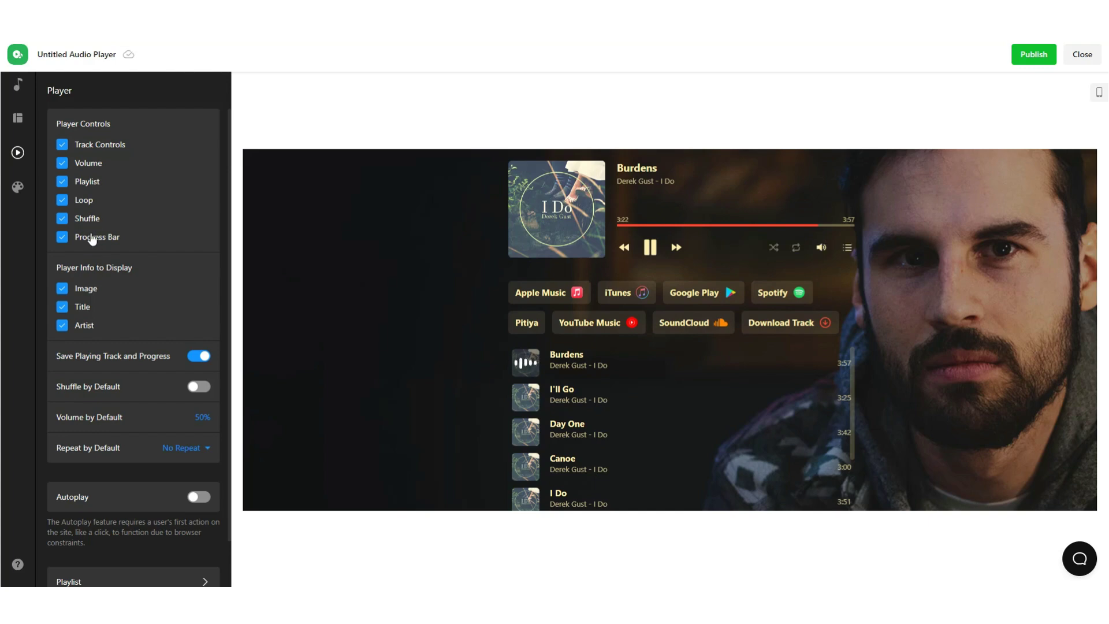
pyautogui.click(92, 240)
pyautogui.click(92, 240)
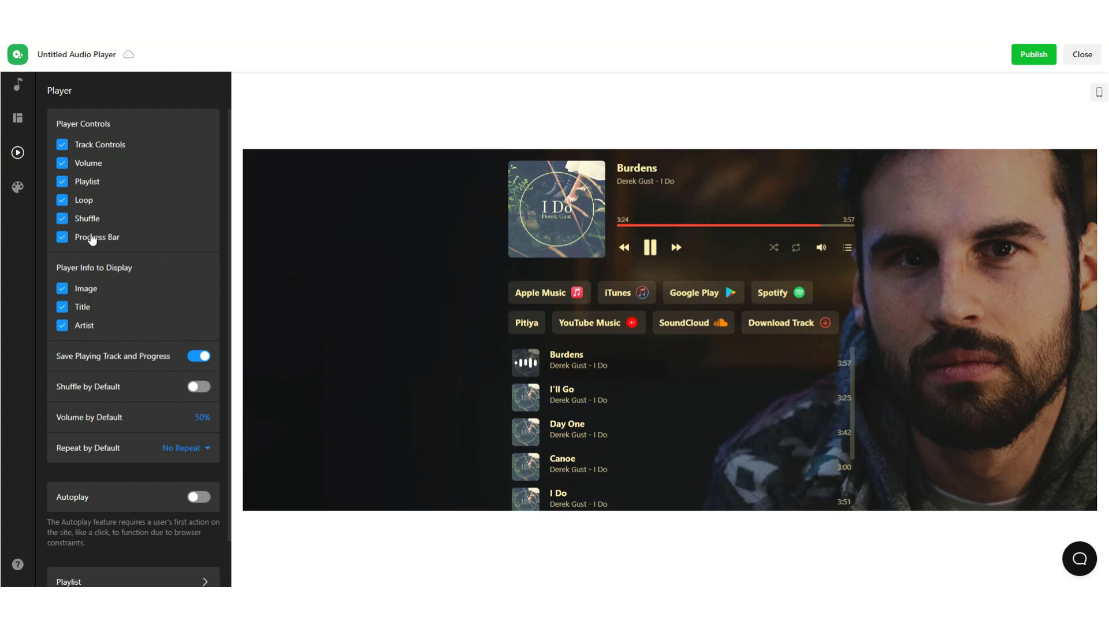
# Try hiding the Image, Title and Artist in the displayed player info, and re-enable each one
pyautogui.click(84, 292)
pyautogui.click(84, 292)
pyautogui.click(84, 291)
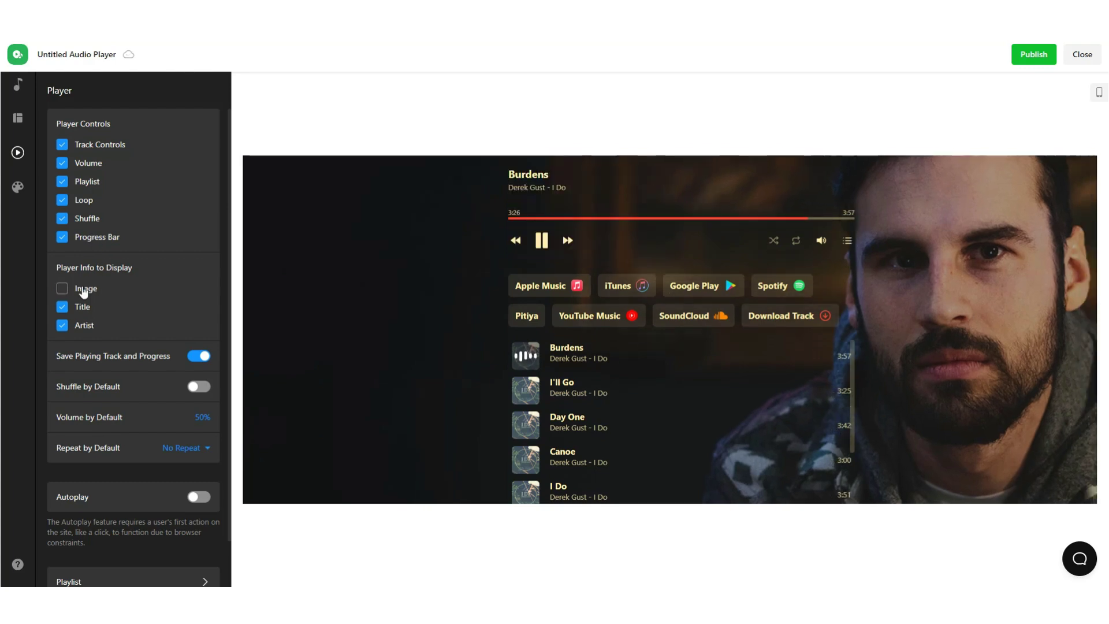
pyautogui.click(84, 292)
pyautogui.click(82, 307)
pyautogui.click(82, 307)
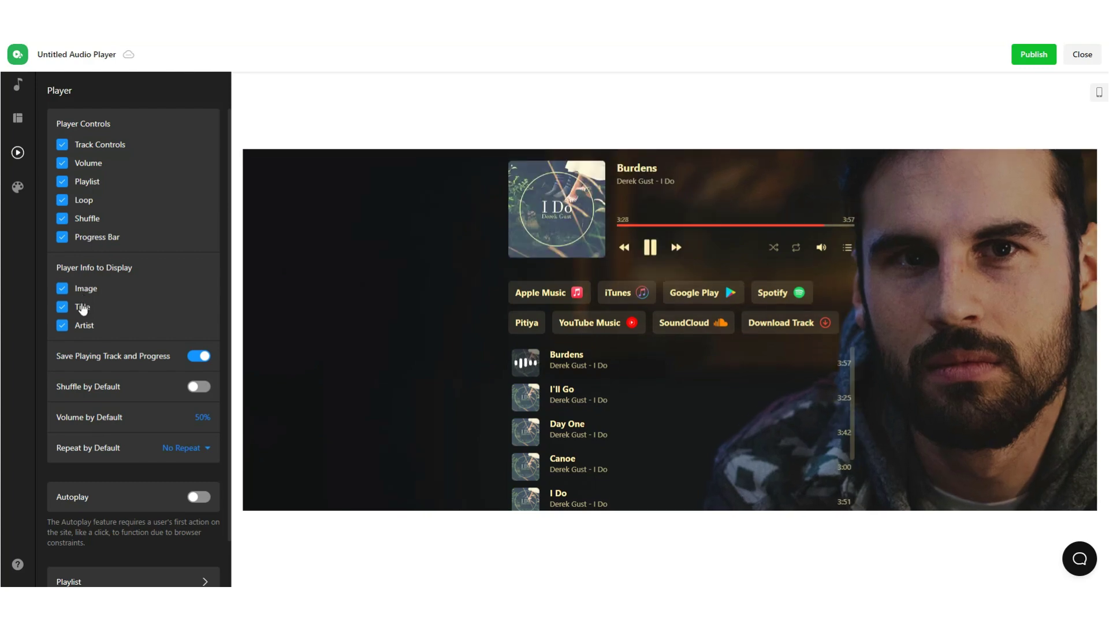
pyautogui.click(85, 325)
pyautogui.click(85, 326)
# Try turning on Shuffle by Default for the player, and turn it back off
pyautogui.scroll(-1, 129, 333)
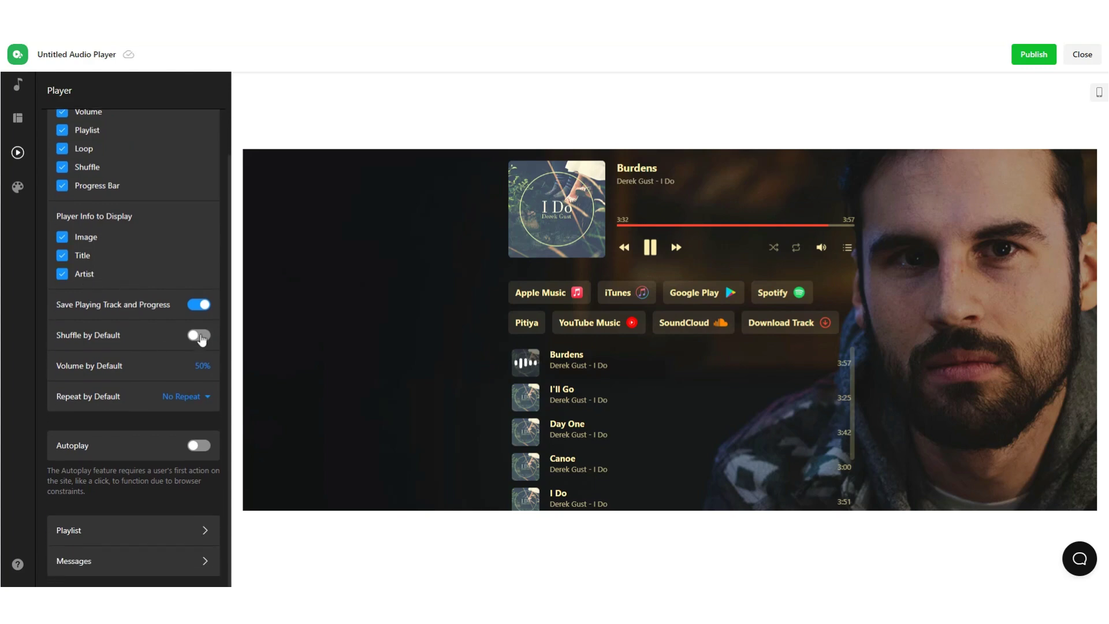
pyautogui.click(199, 336)
pyautogui.click(200, 335)
# Try default volumes of 70%, 10% and 20%, and set the default volume back to 50%
pyautogui.click(202, 367)
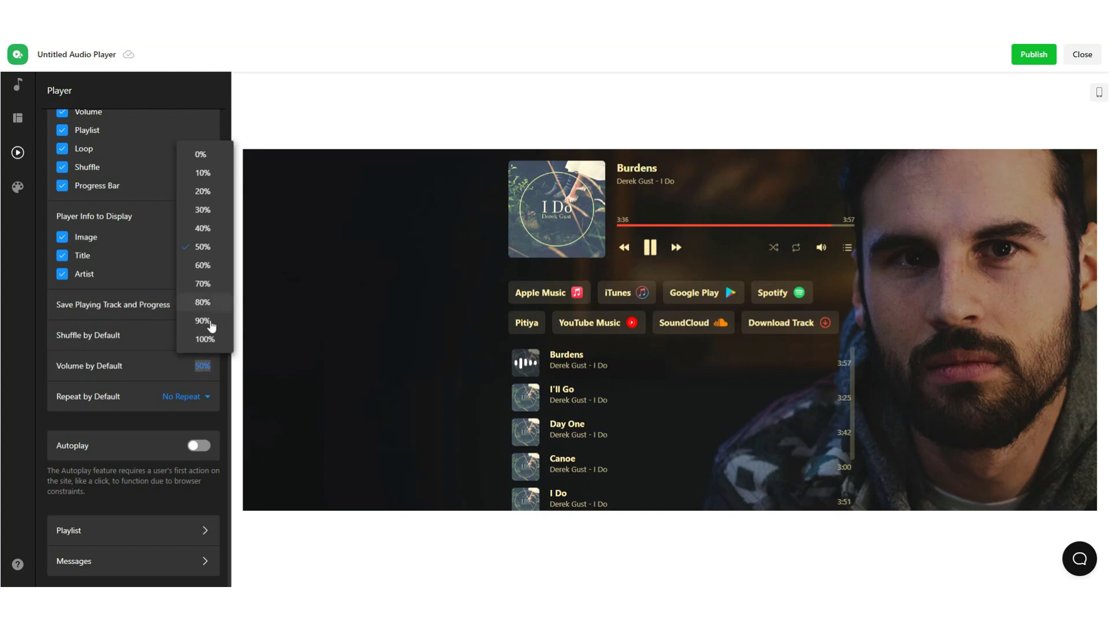
pyautogui.click(203, 368)
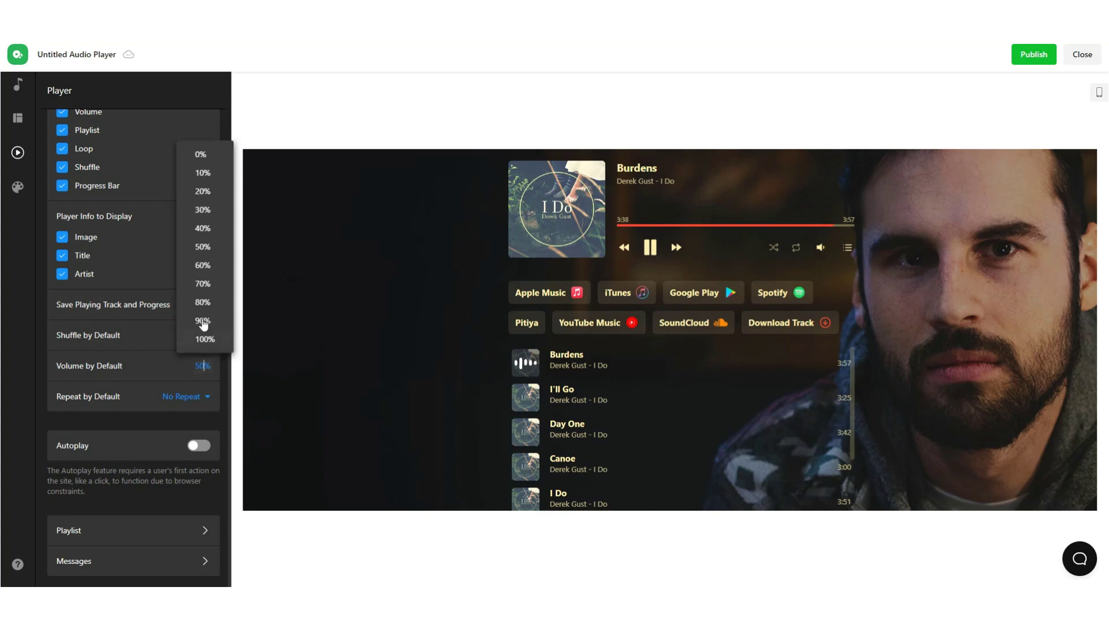
pyautogui.click(206, 286)
pyautogui.click(205, 362)
pyautogui.click(204, 365)
pyautogui.click(204, 366)
pyautogui.click(203, 173)
pyautogui.click(201, 363)
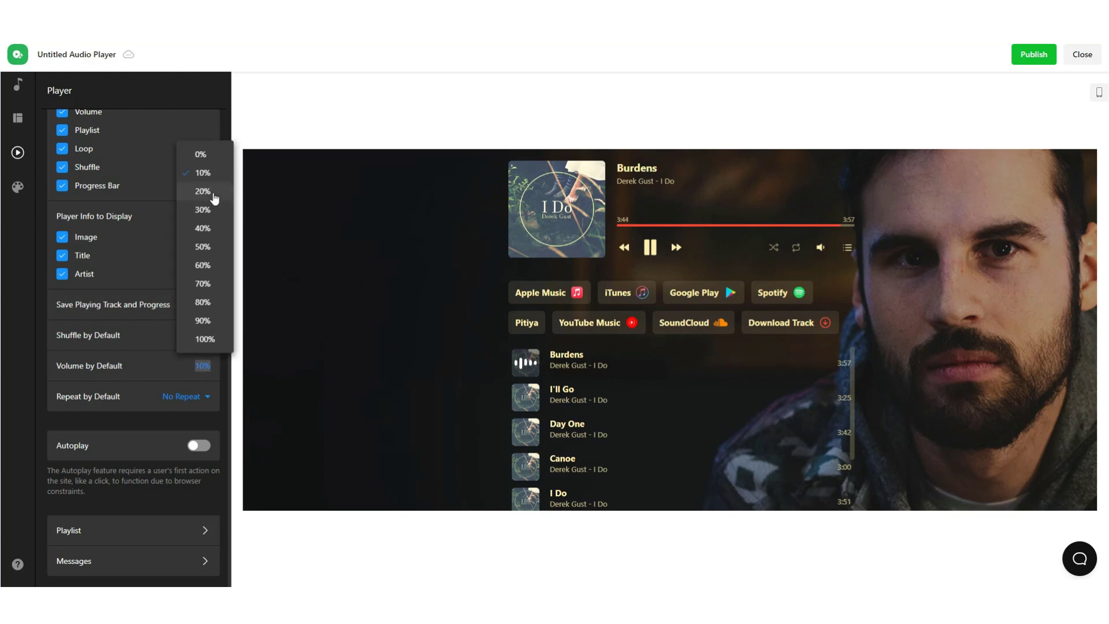
pyautogui.click(205, 371)
pyautogui.click(206, 371)
pyautogui.click(203, 192)
pyautogui.click(203, 364)
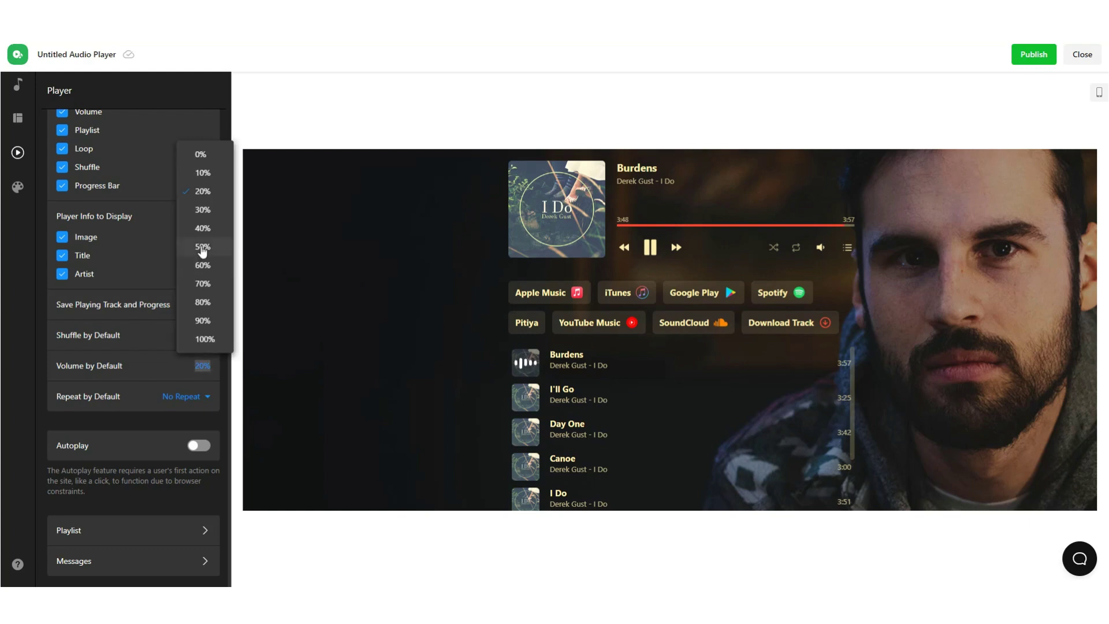
pyautogui.press('Escape')
pyautogui.click(206, 369)
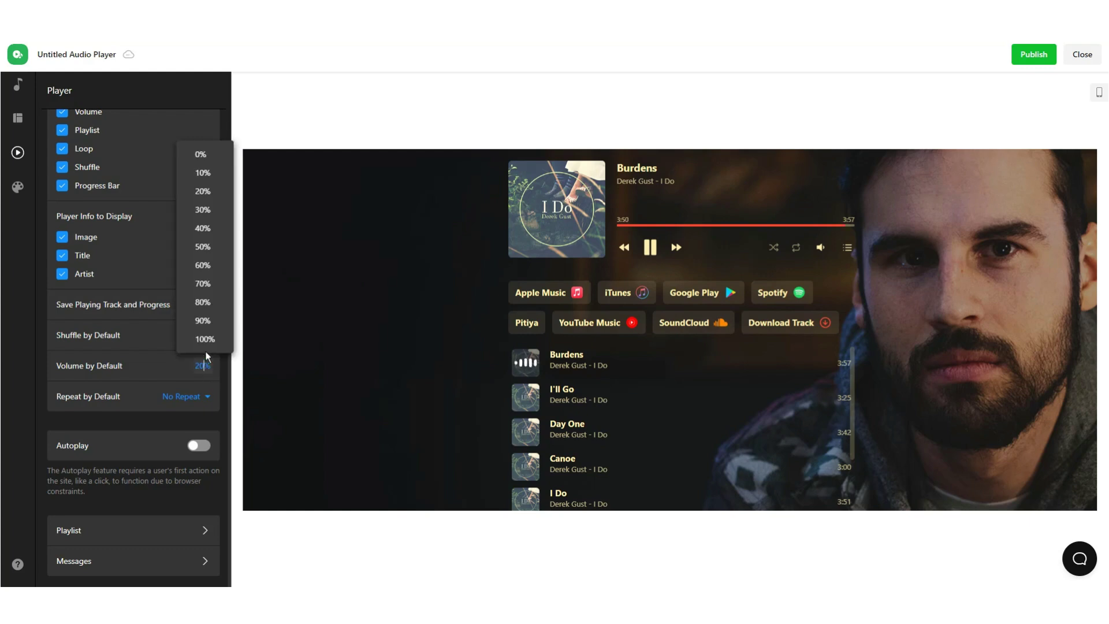
pyautogui.click(194, 246)
# Try Repeat Playlist and Repeat Track as the default repeat mode, and set it back to No Repeat
pyautogui.click(191, 399)
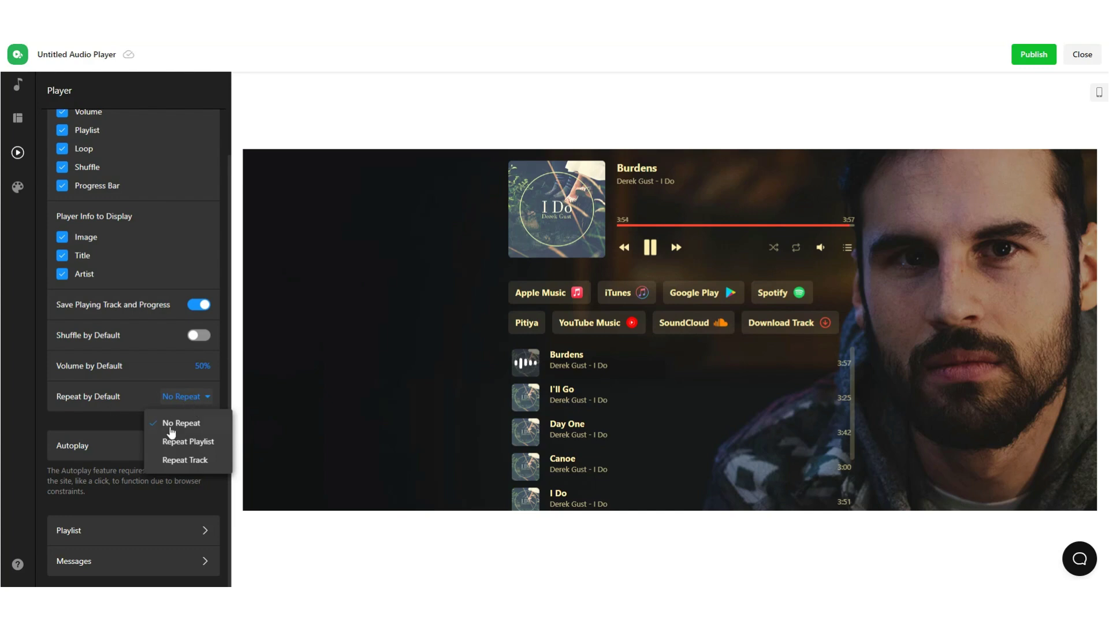
pyautogui.click(181, 440)
pyautogui.click(192, 397)
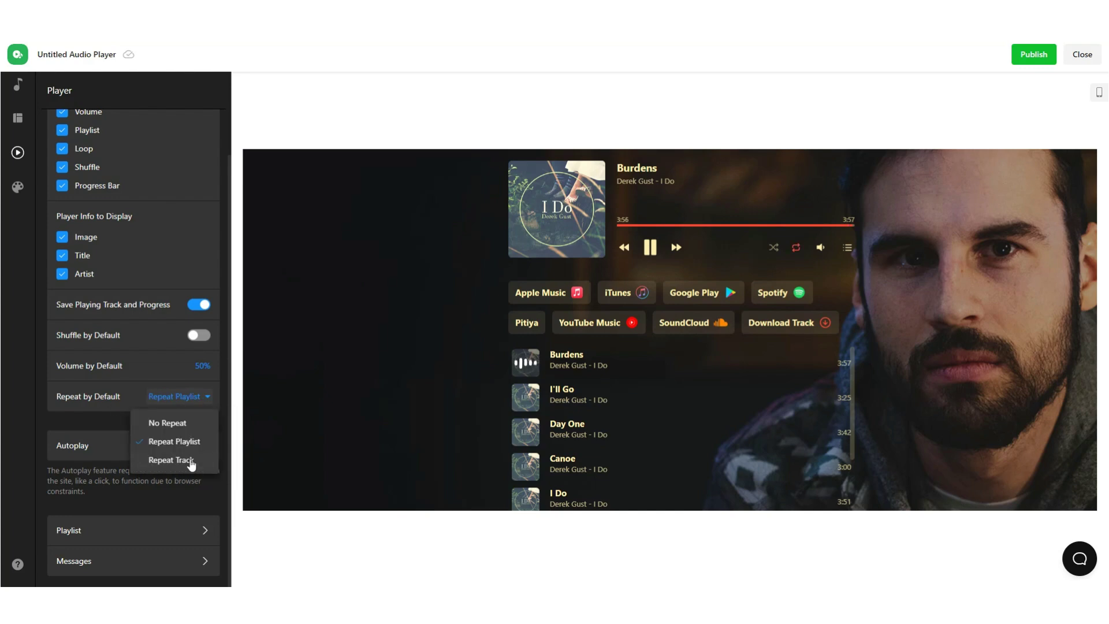
pyautogui.click(188, 460)
pyautogui.click(194, 407)
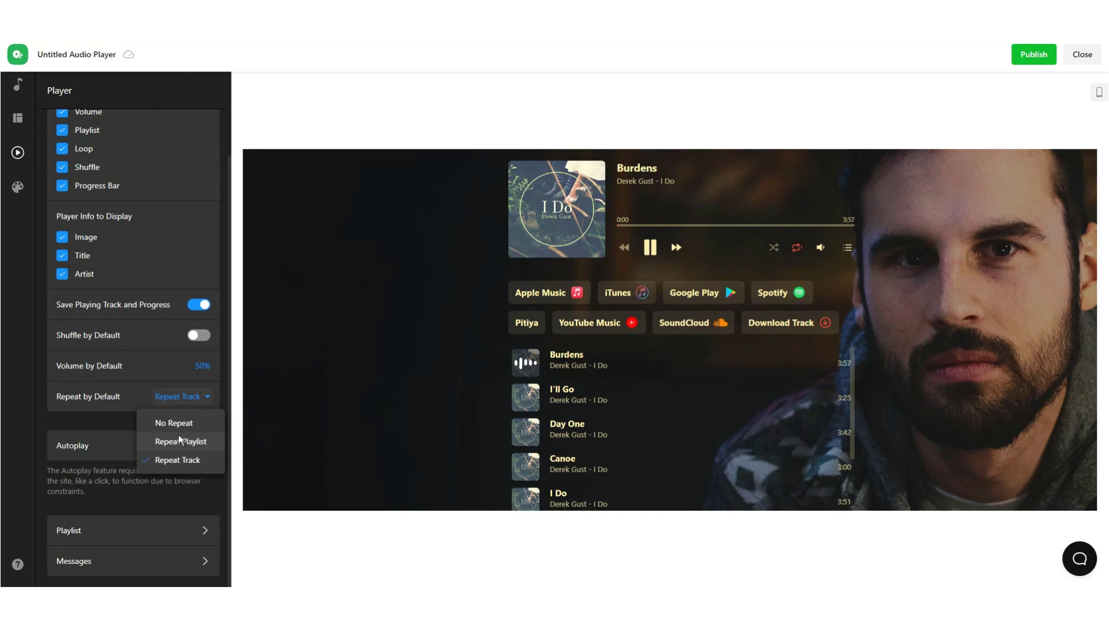
pyautogui.click(180, 439)
pyautogui.click(200, 407)
pyautogui.click(186, 419)
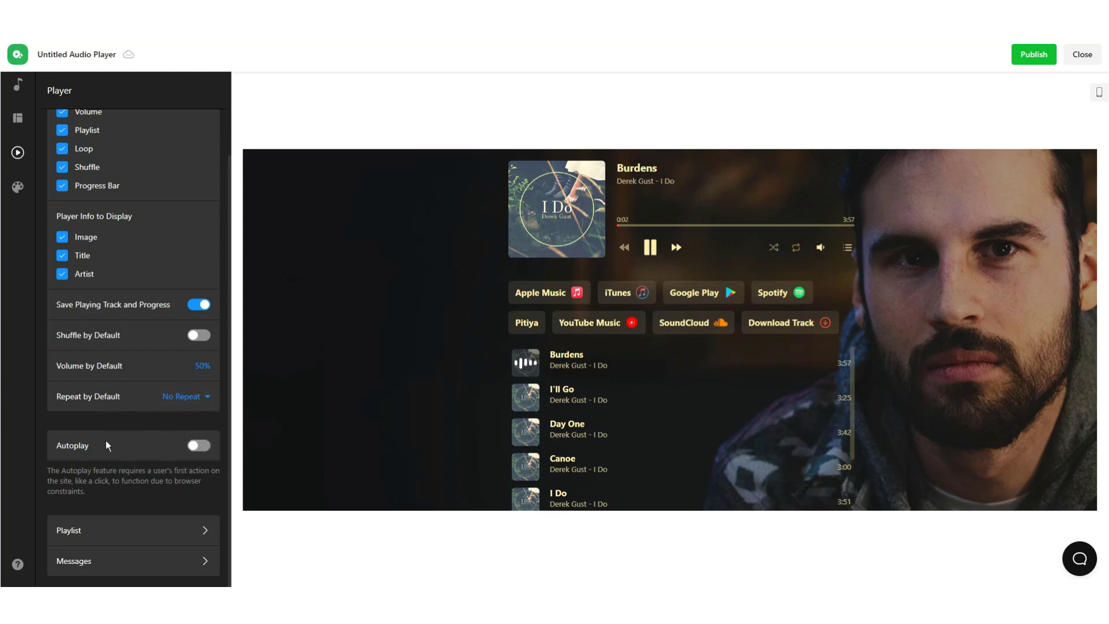
# Try enabling Autoplay and turn it back off, and try hiding the playlist by default before re-enabling it
pyautogui.click(192, 446)
pyautogui.click(189, 446)
pyautogui.click(94, 528)
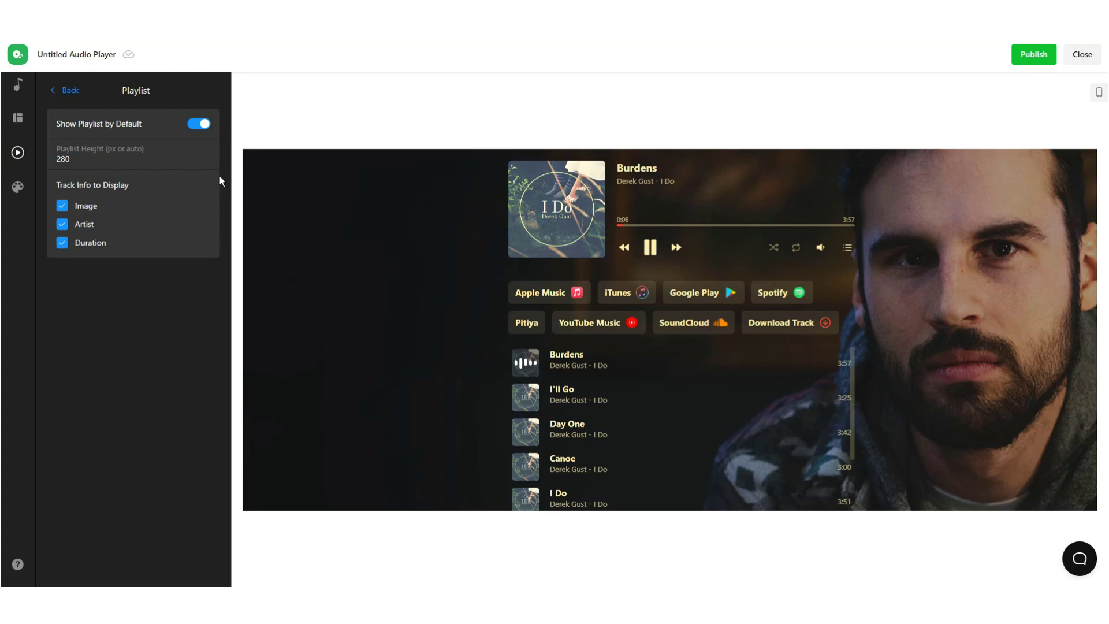
pyautogui.click(202, 126)
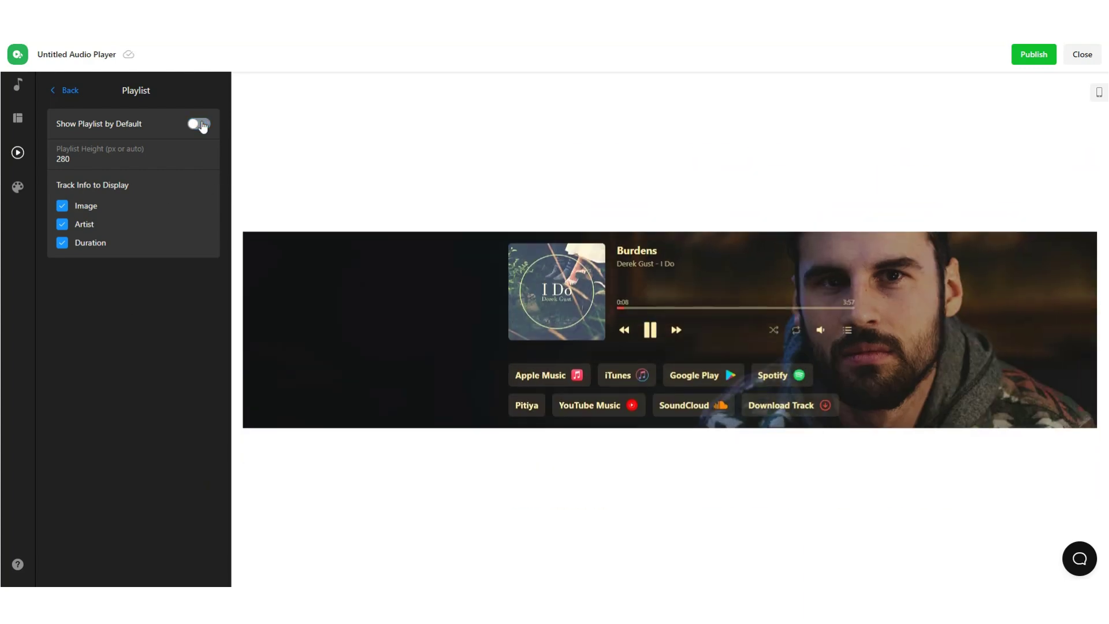
pyautogui.click(201, 125)
pyautogui.click(202, 125)
pyautogui.click(202, 125)
# Try hiding the Image, Artist and Duration in the playlist's track info, and re-enable each one
pyautogui.click(87, 203)
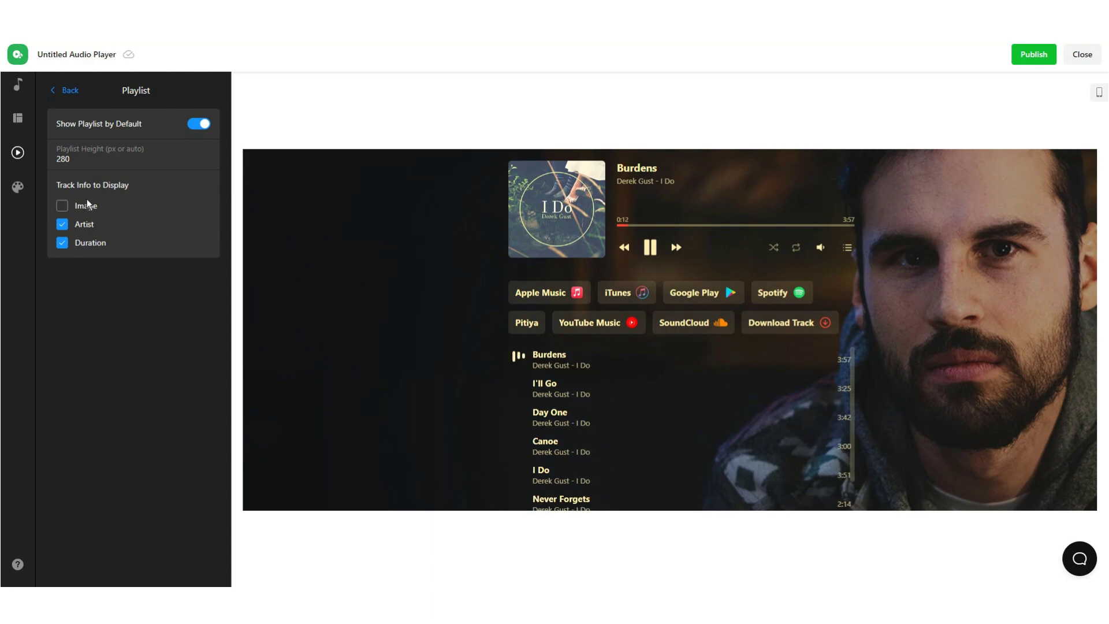
pyautogui.click(88, 203)
pyautogui.click(84, 226)
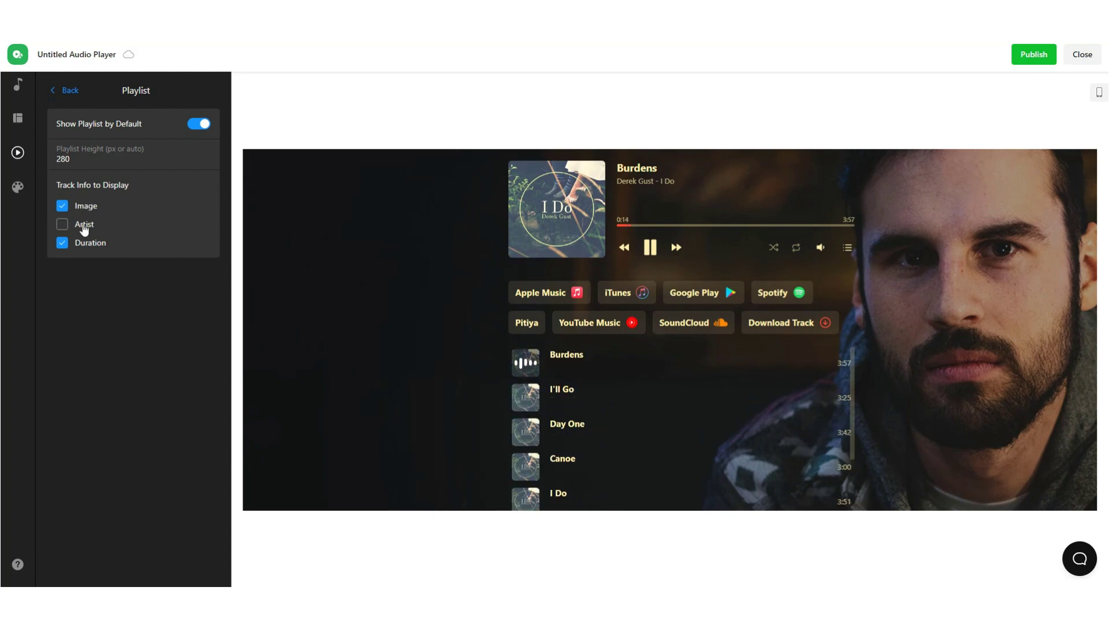
pyautogui.click(85, 228)
pyautogui.click(86, 245)
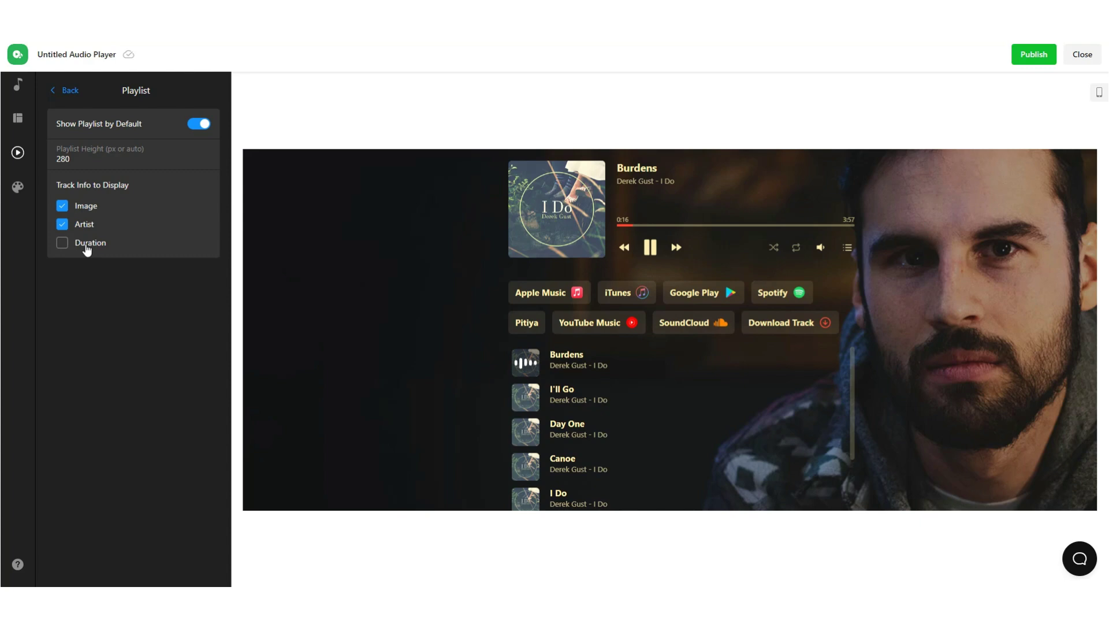
pyautogui.click(87, 245)
# Review the player's editable Messages labels, leaving the playlist settings
pyautogui.click(70, 92)
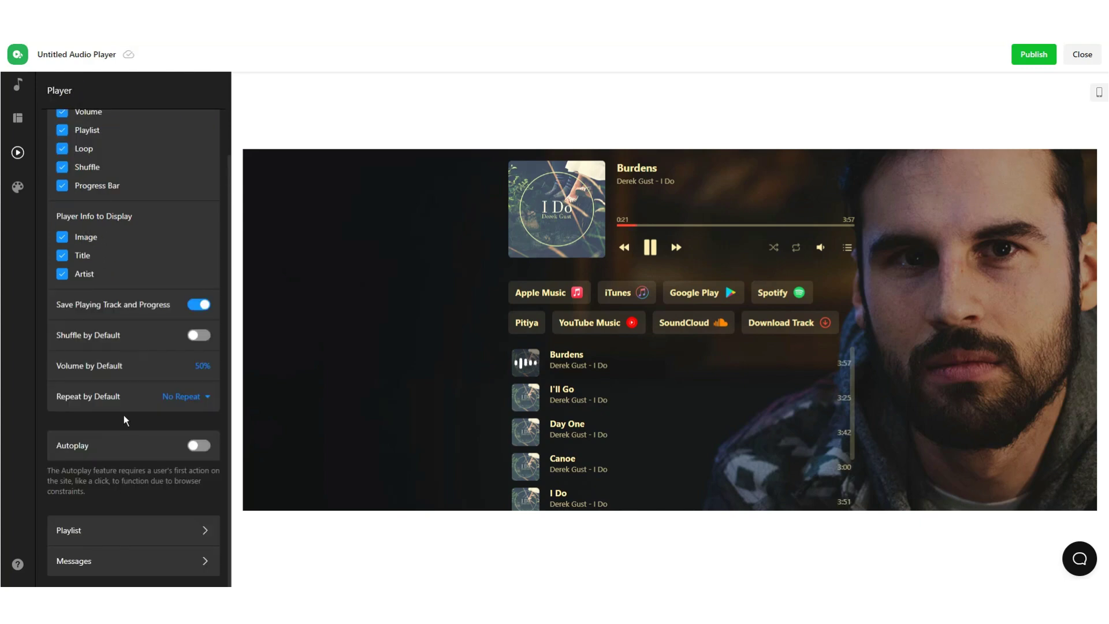
pyautogui.click(116, 562)
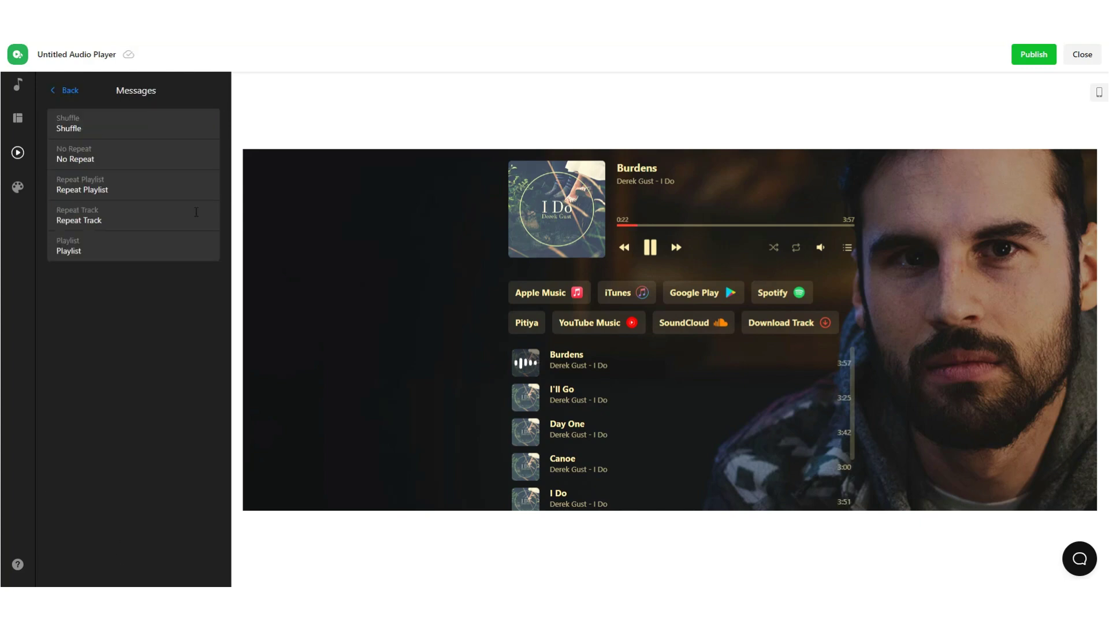
pyautogui.click(68, 90)
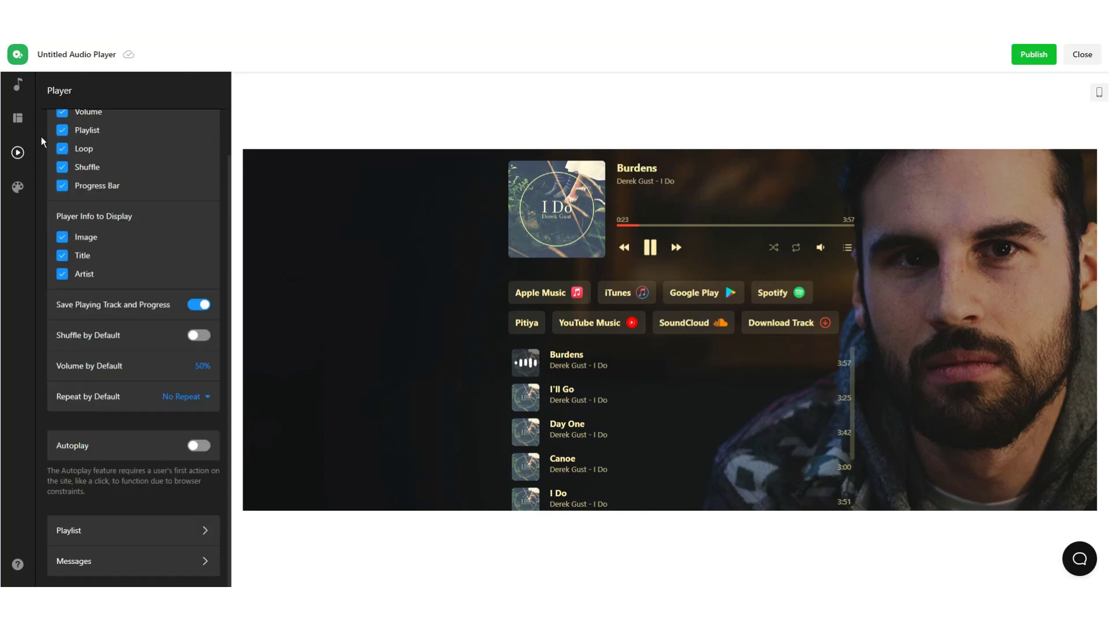
# Try the Light and Dark color schemes, and return to the Custom scheme with the Image background type
pyautogui.click(17, 187)
pyautogui.click(81, 149)
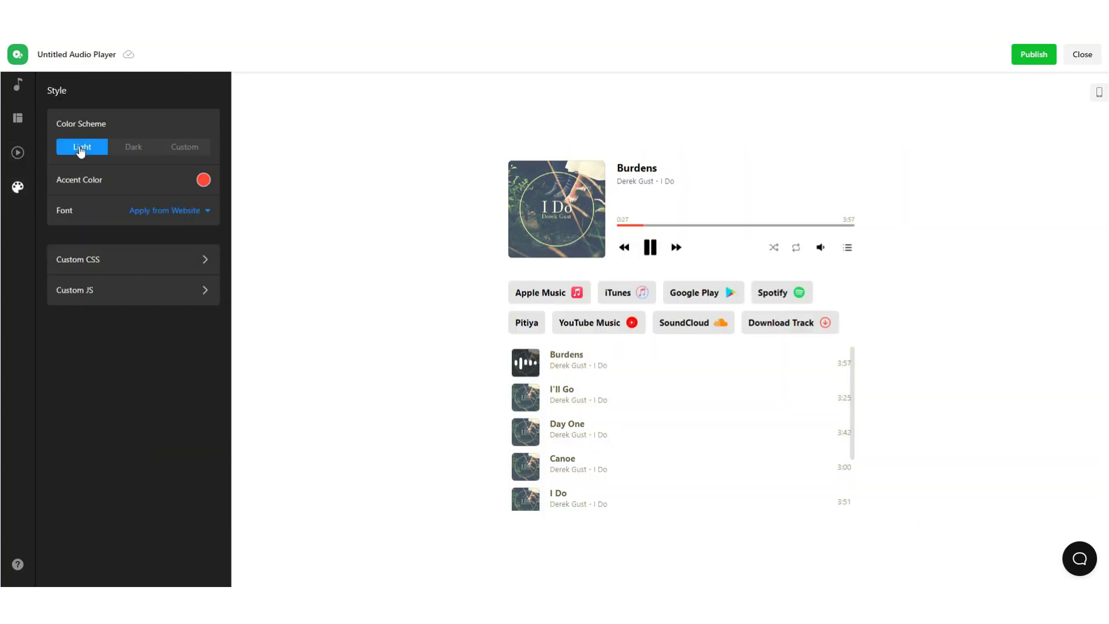
pyautogui.click(140, 150)
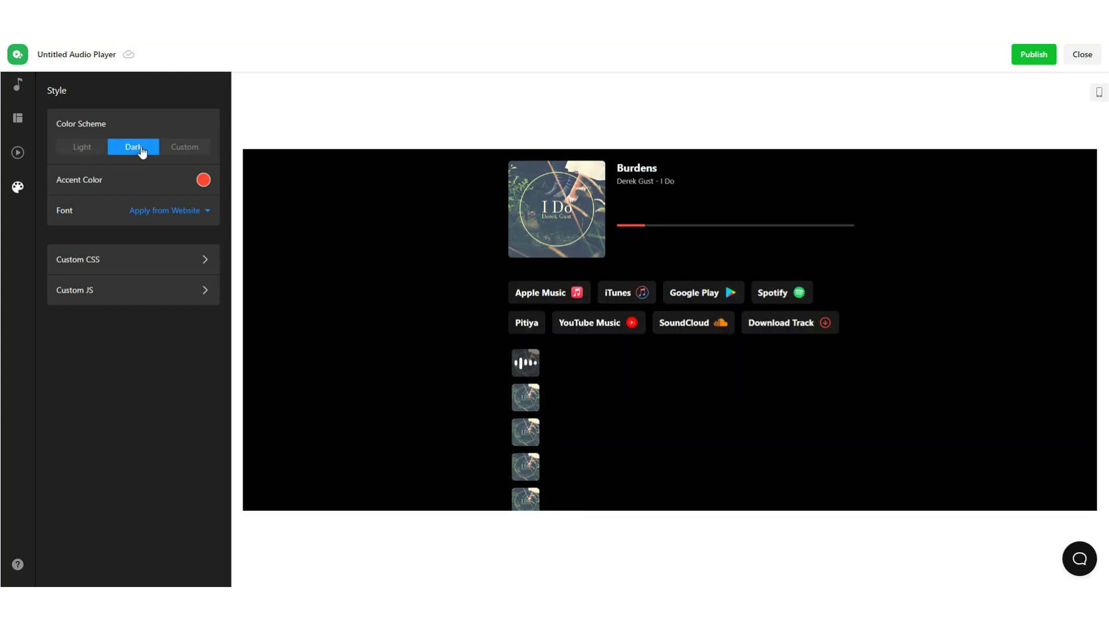
pyautogui.click(182, 149)
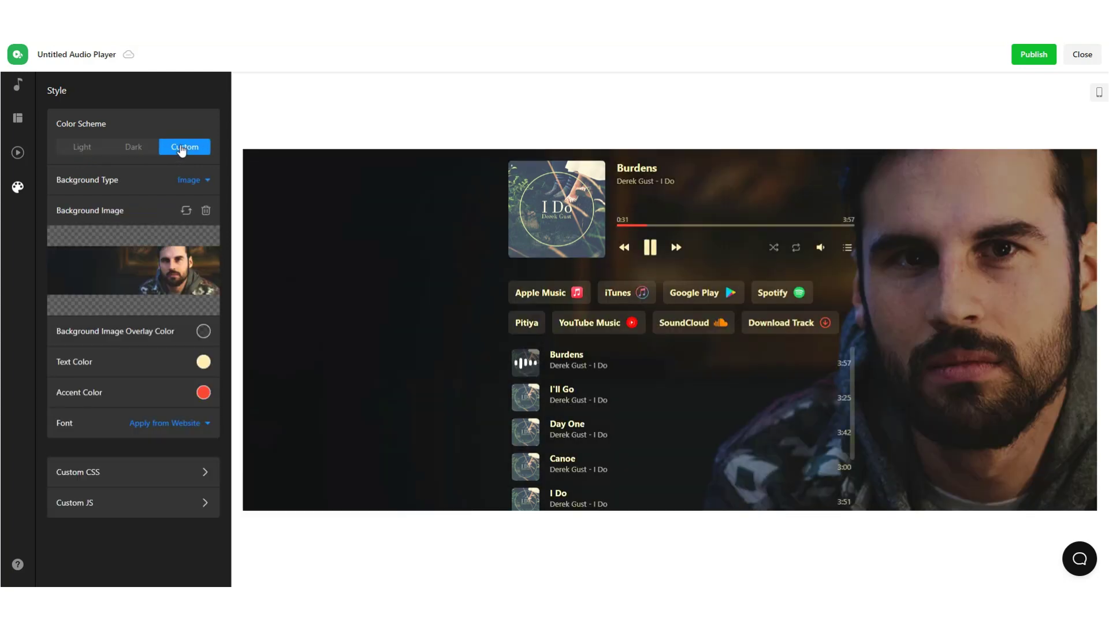
pyautogui.click(194, 181)
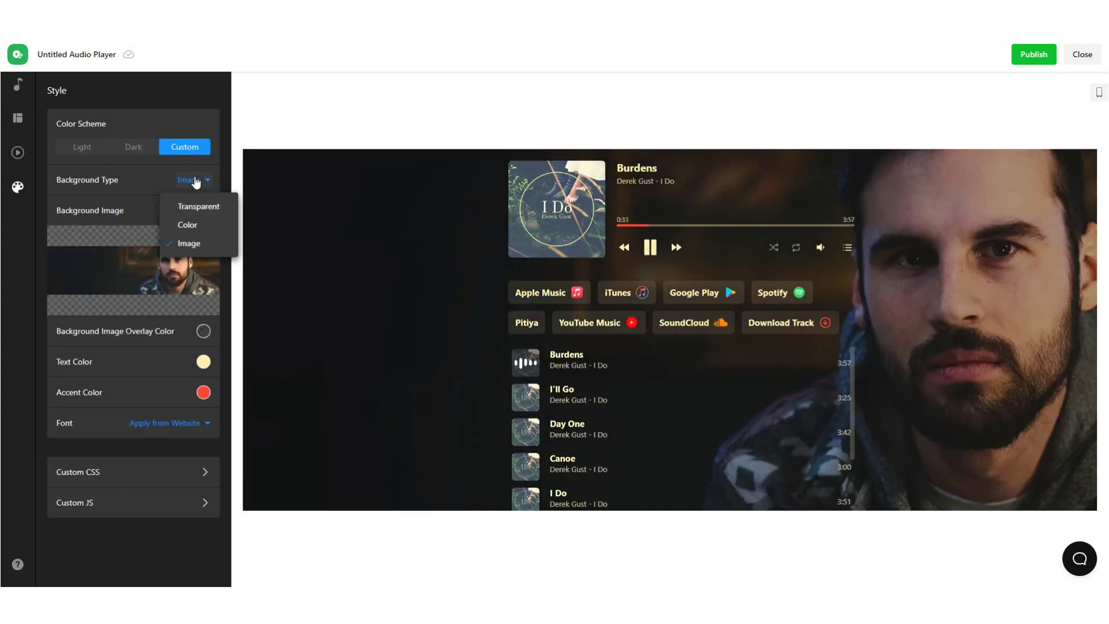
pyautogui.click(173, 247)
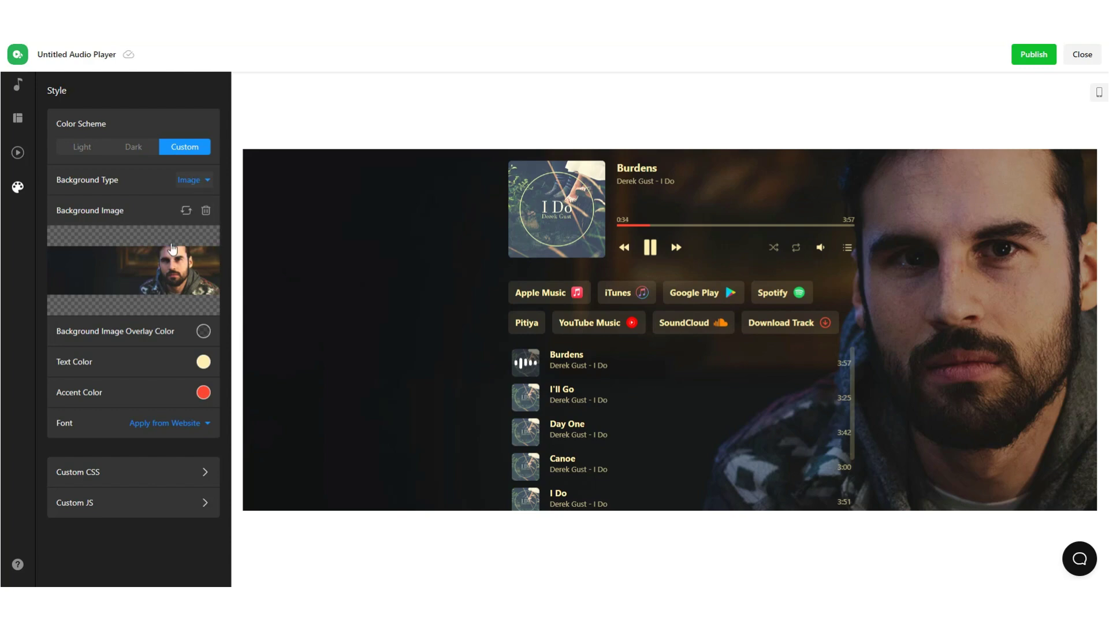
# Try the Georgia and Roboto fonts for the player, and set the font back to Apply from Website
pyautogui.click(196, 424)
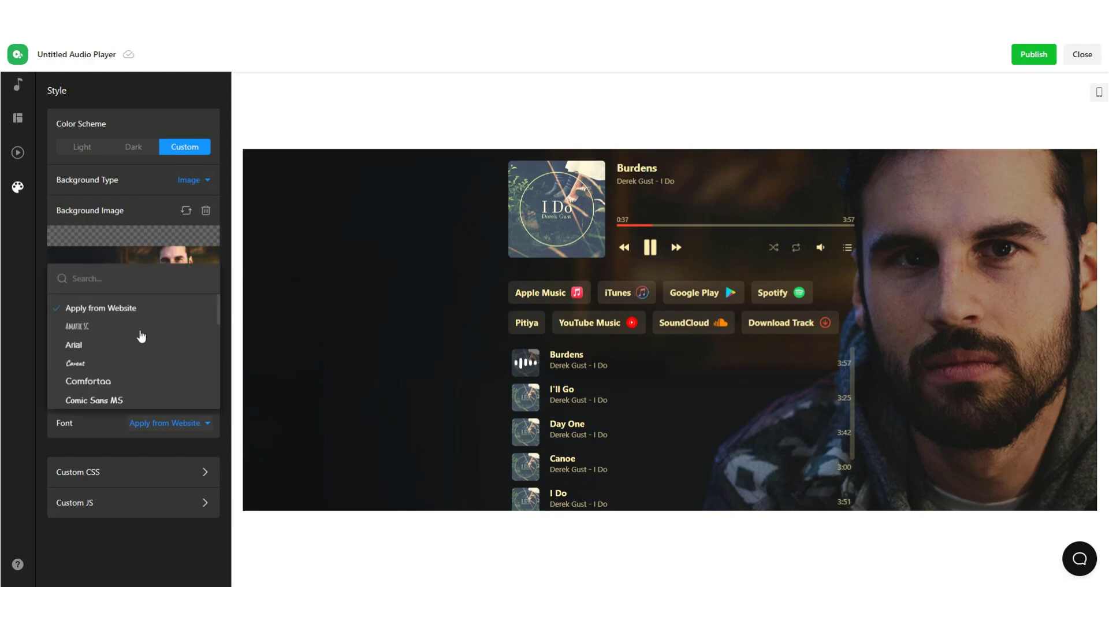
pyautogui.scroll(-5, 141, 336)
pyautogui.click(104, 347)
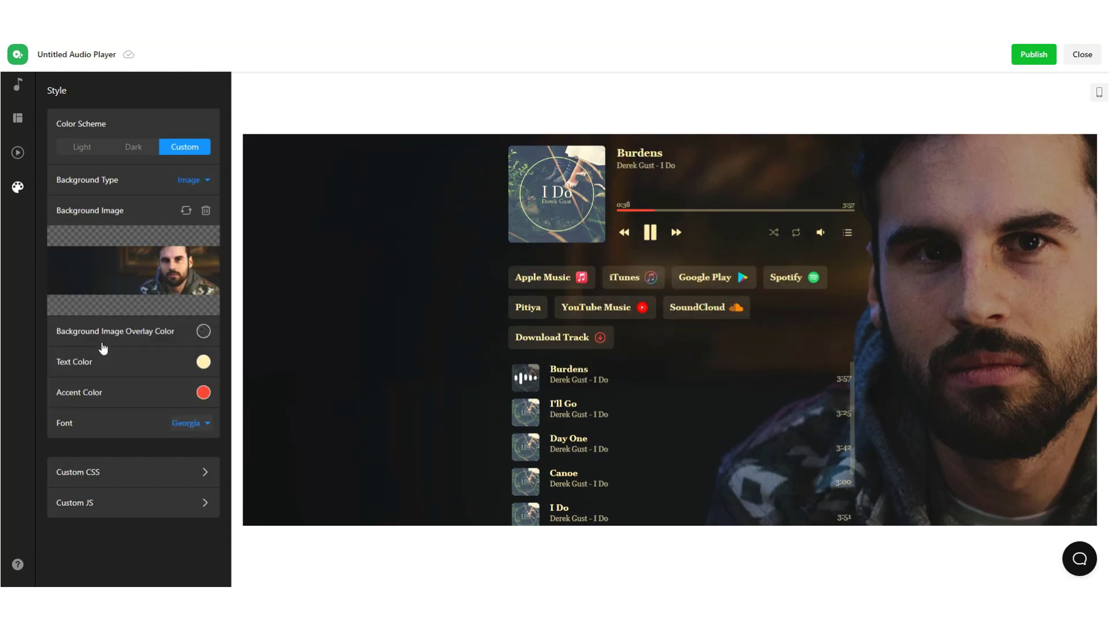
pyautogui.click(188, 423)
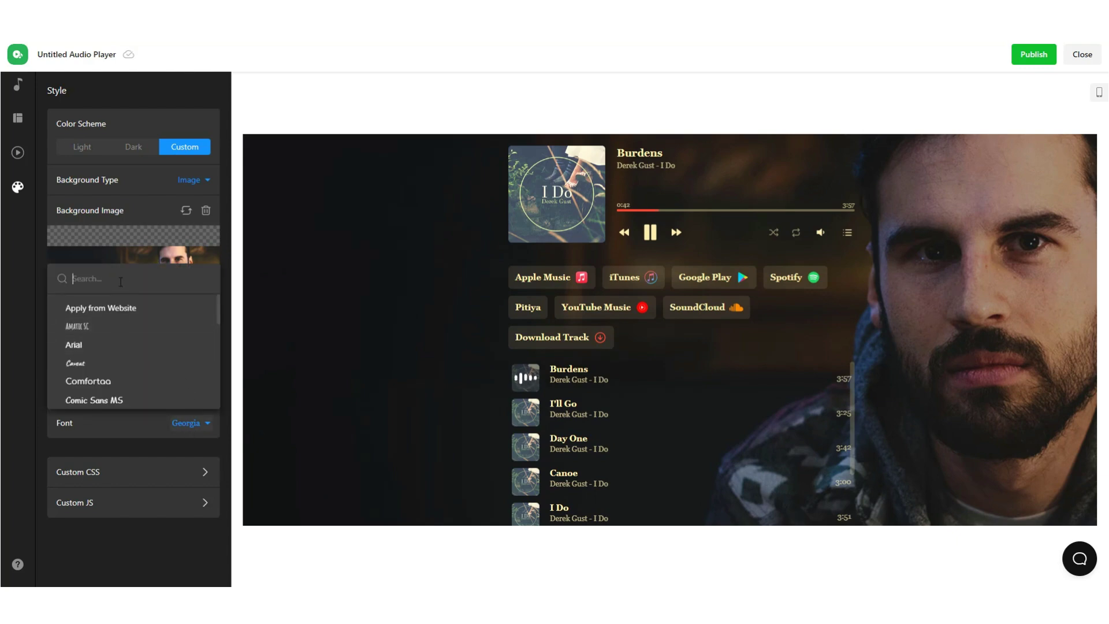
pyautogui.write('rob')
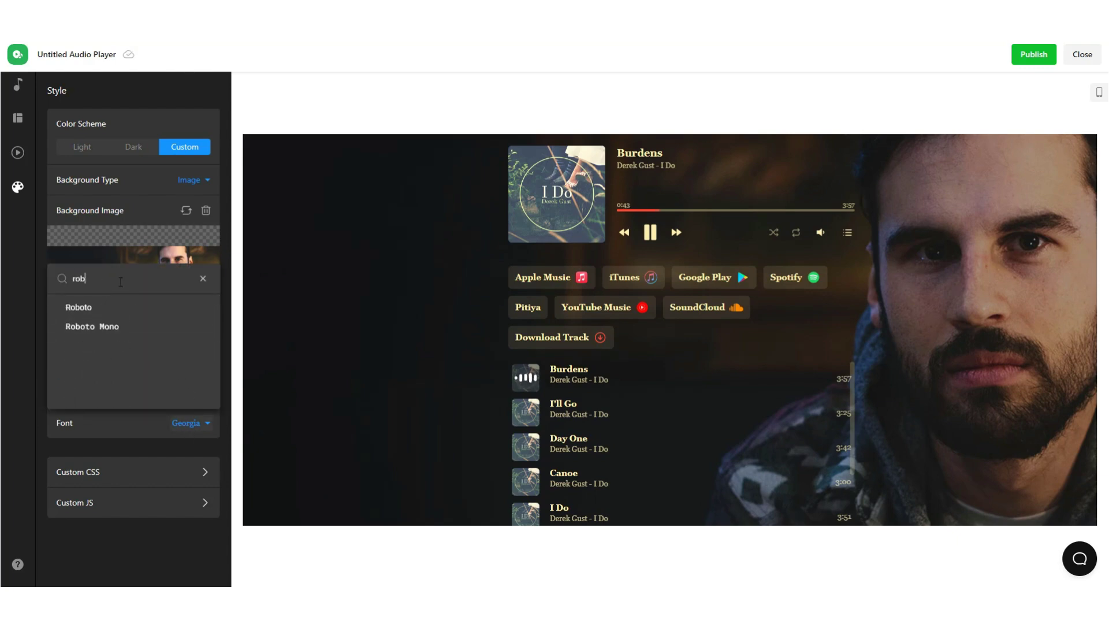
pyautogui.click(118, 312)
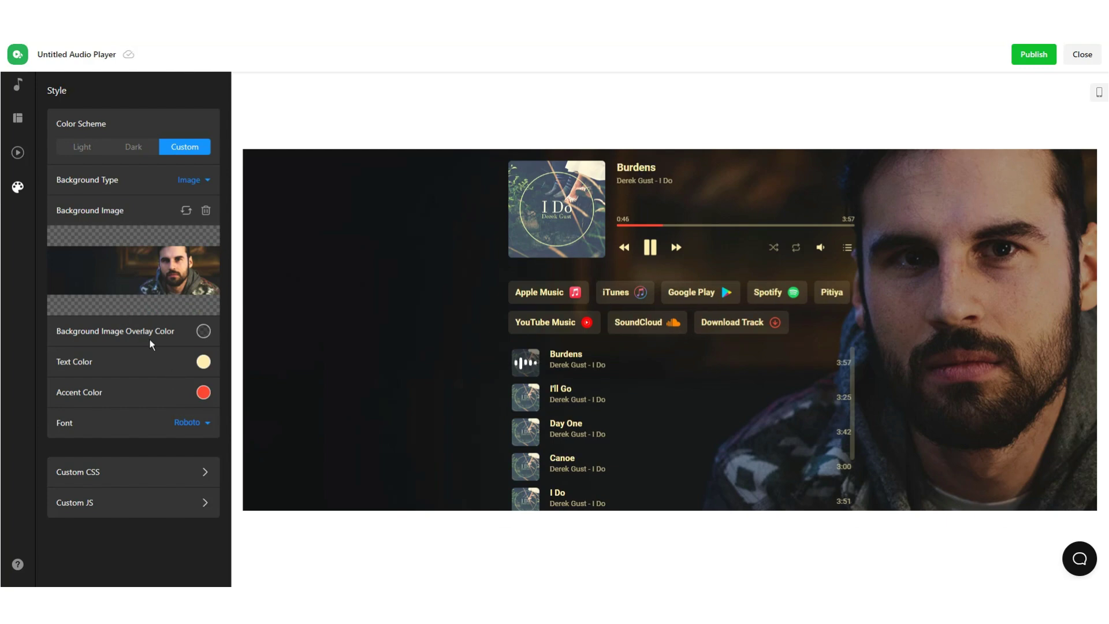
pyautogui.click(191, 423)
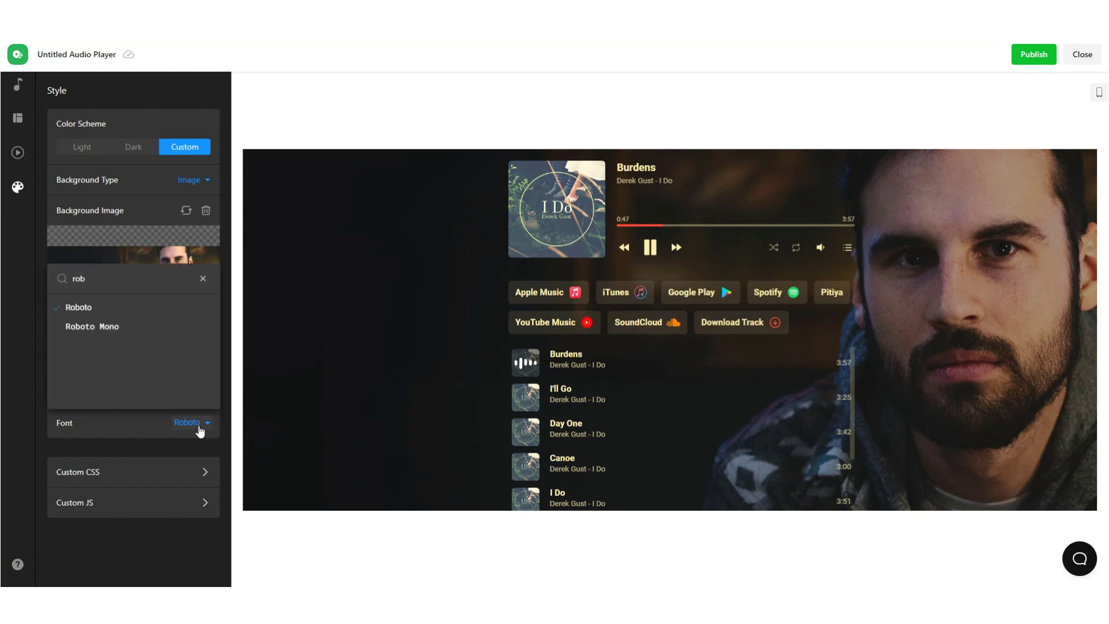
pyautogui.click(202, 279)
pyautogui.click(119, 307)
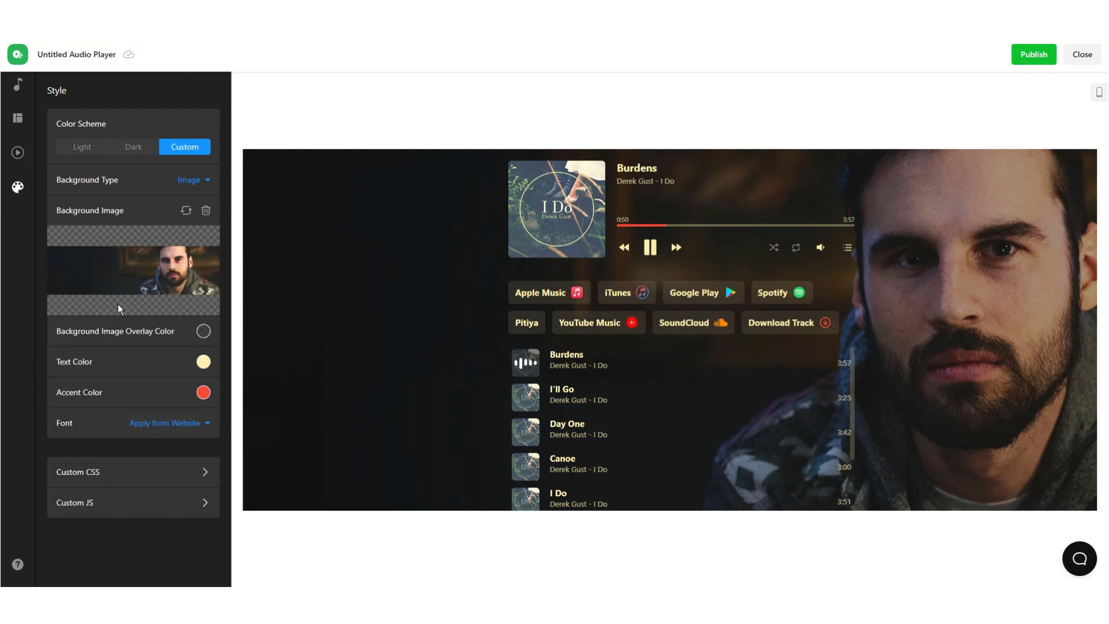
# Review the Custom CSS and Custom JS editors in the style settings, entering no code
pyautogui.click(142, 471)
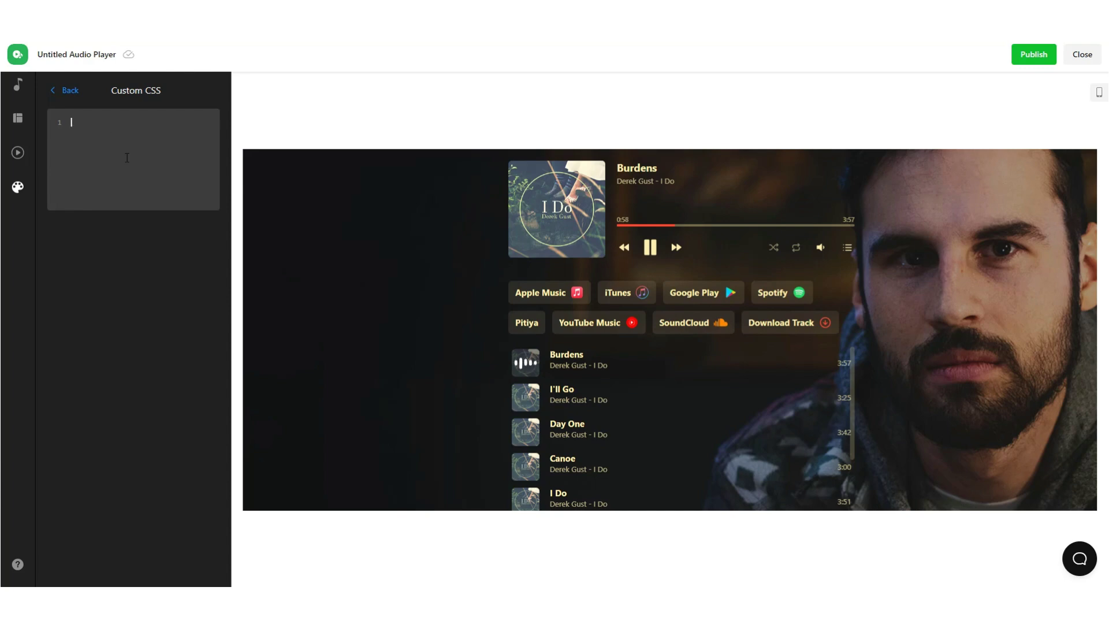
pyautogui.click(69, 92)
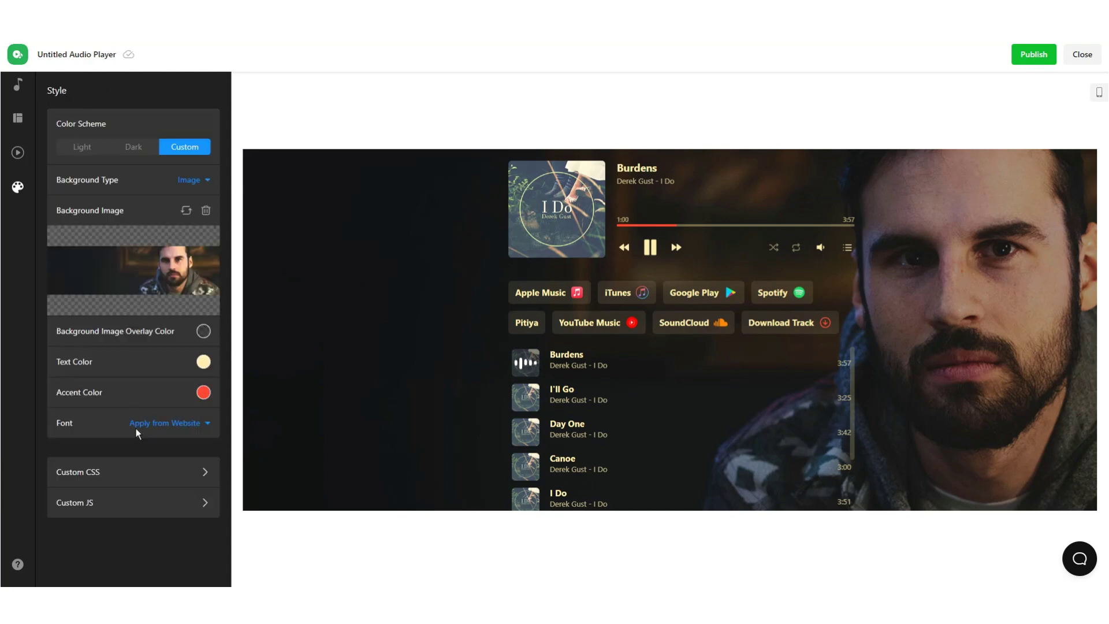
pyautogui.click(92, 498)
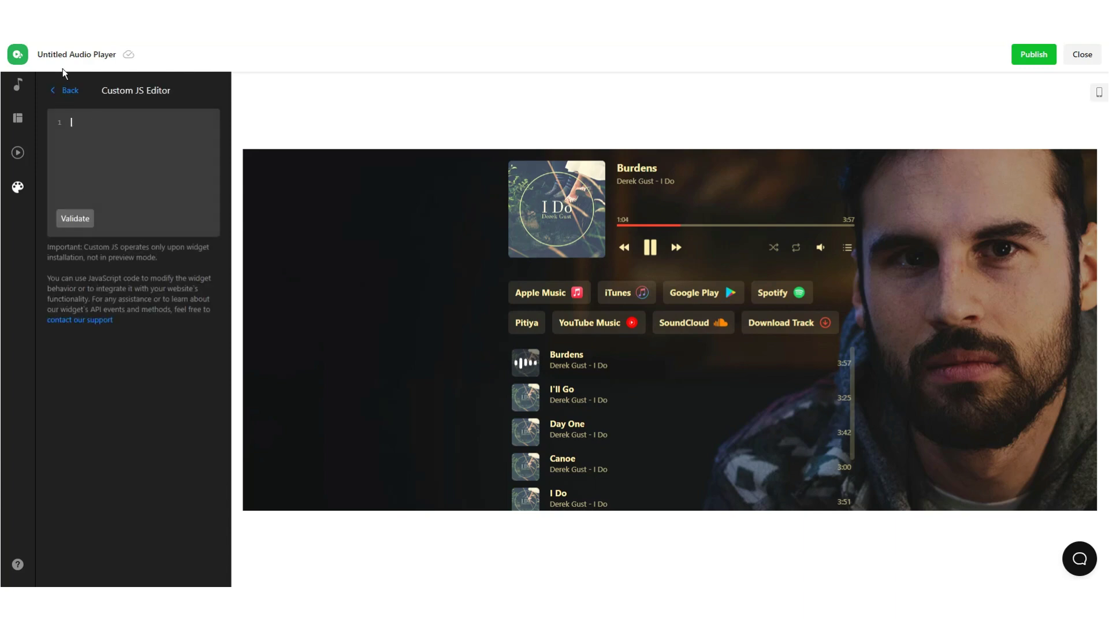
pyautogui.click(68, 92)
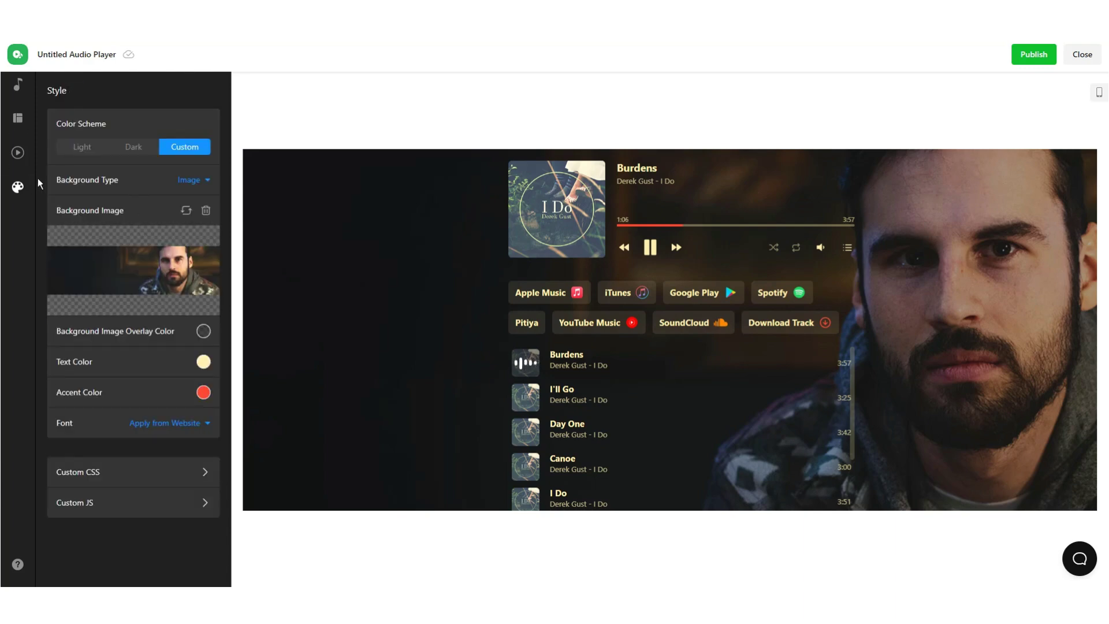
# Rename the widget to "Pitiya Audio Player" and save the new name
pyautogui.click(79, 57)
pyautogui.doubleClick(475, 312)
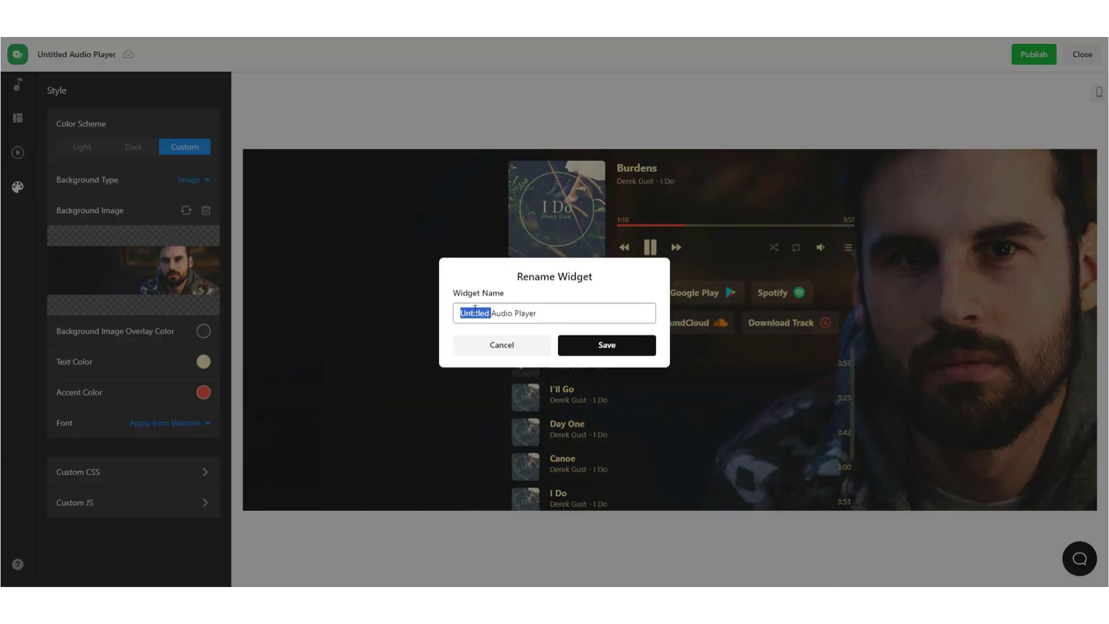
pyautogui.write('Pitiye')
pyautogui.click(615, 348)
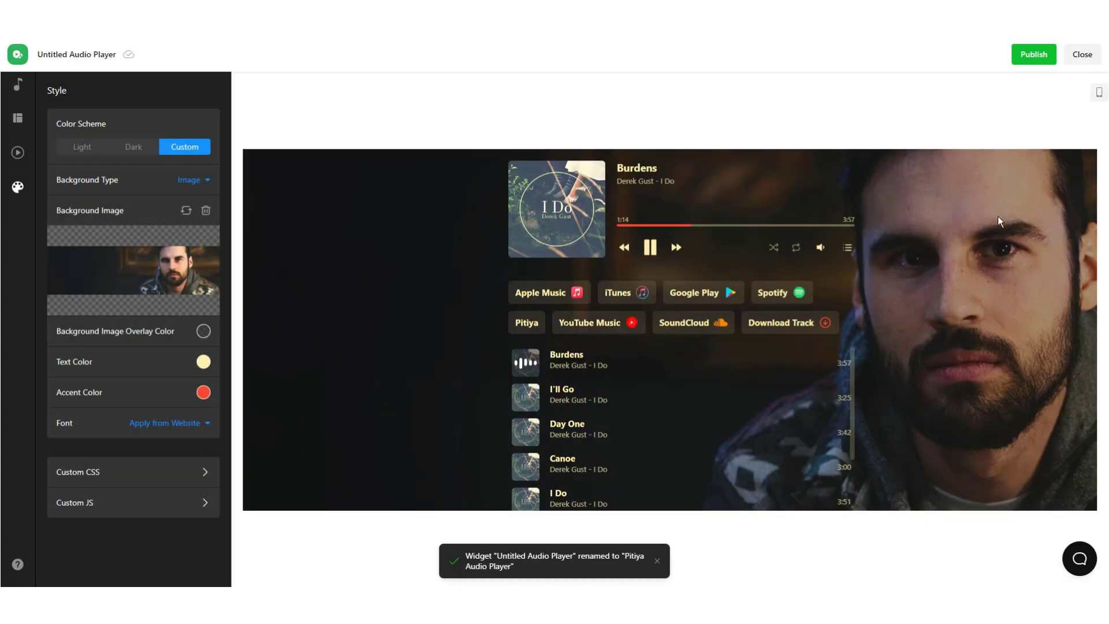
# Examine the player's mobile layout with the track list collapsed, and return to the desktop preview
pyautogui.click(1099, 91)
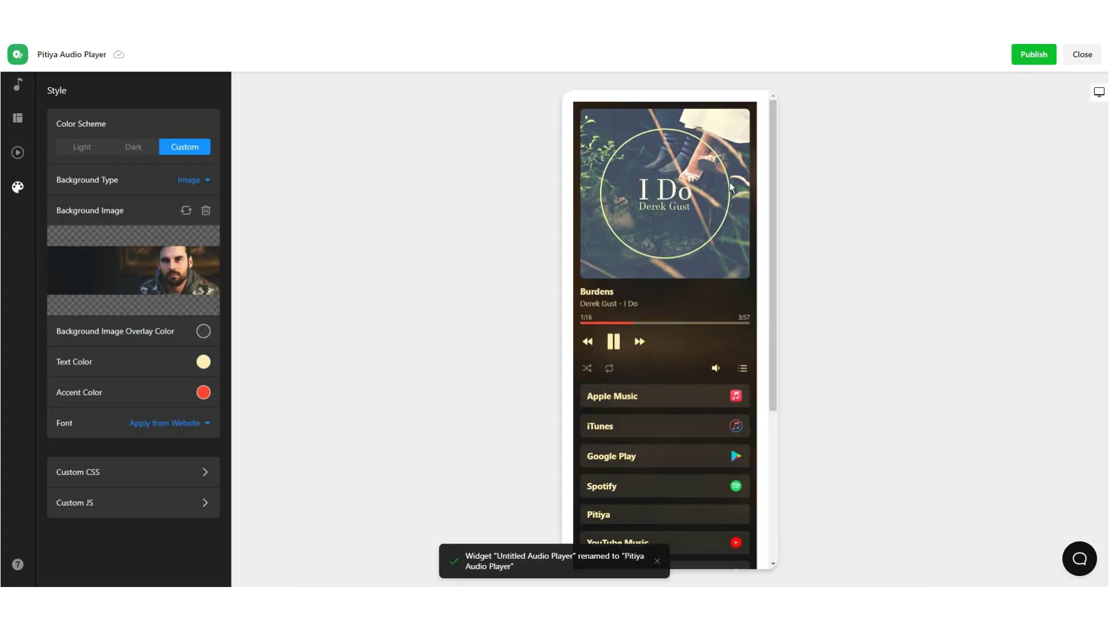
pyautogui.scroll(-1, 682, 332)
pyautogui.scroll(-3, 683, 330)
pyautogui.scroll(4, 712, 310)
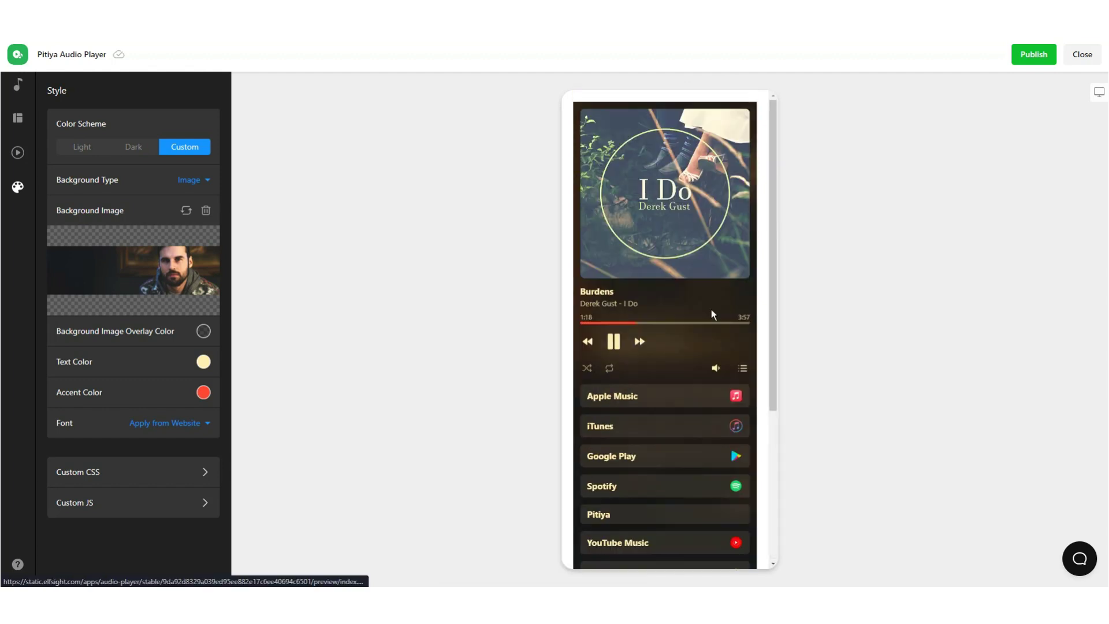
pyautogui.click(744, 369)
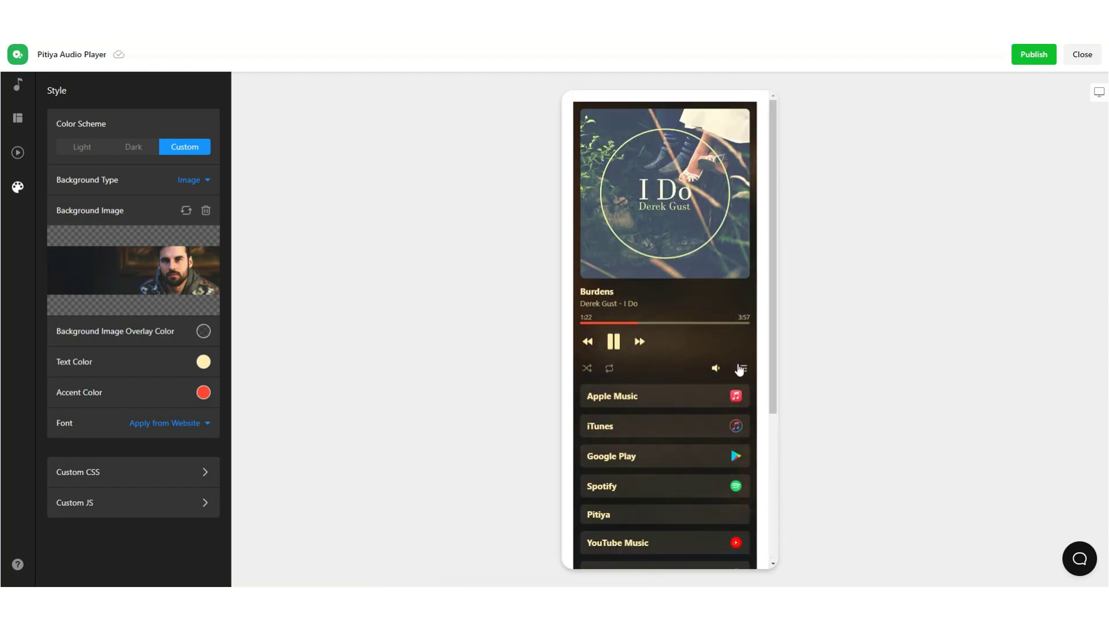
pyautogui.scroll(-3, 740, 370)
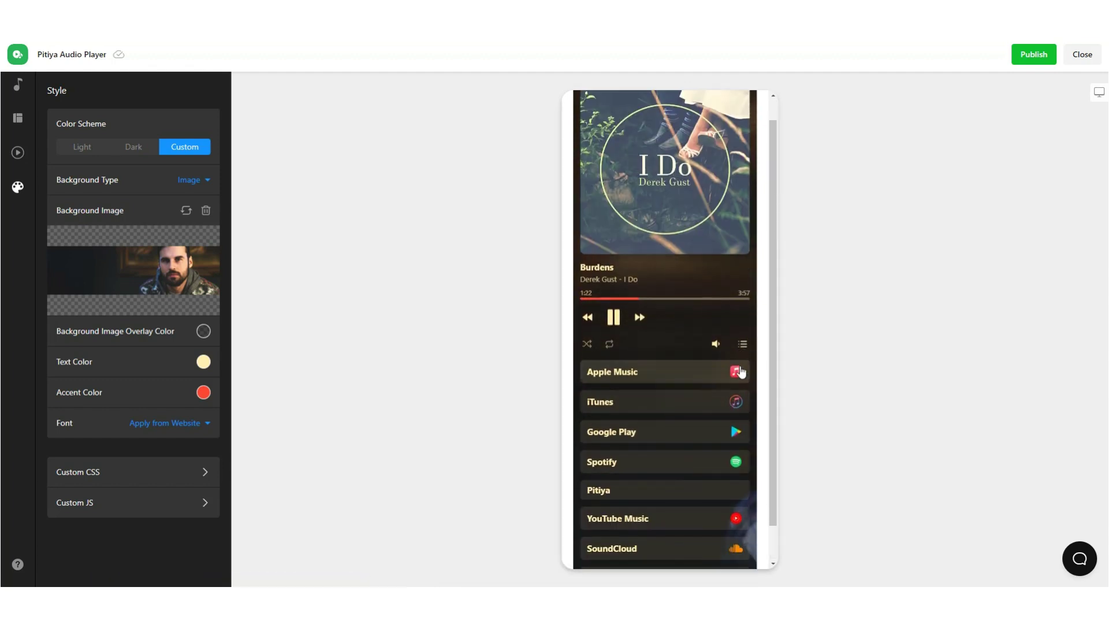
pyautogui.click(1099, 92)
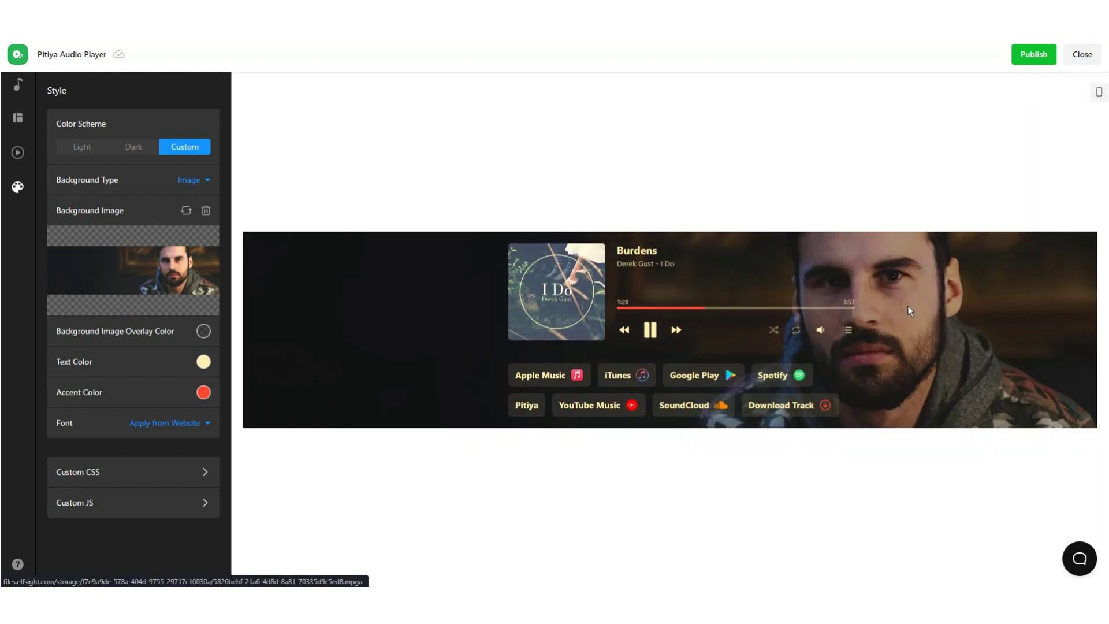
# Publish the audio player widget and close its editor
pyautogui.click(1044, 56)
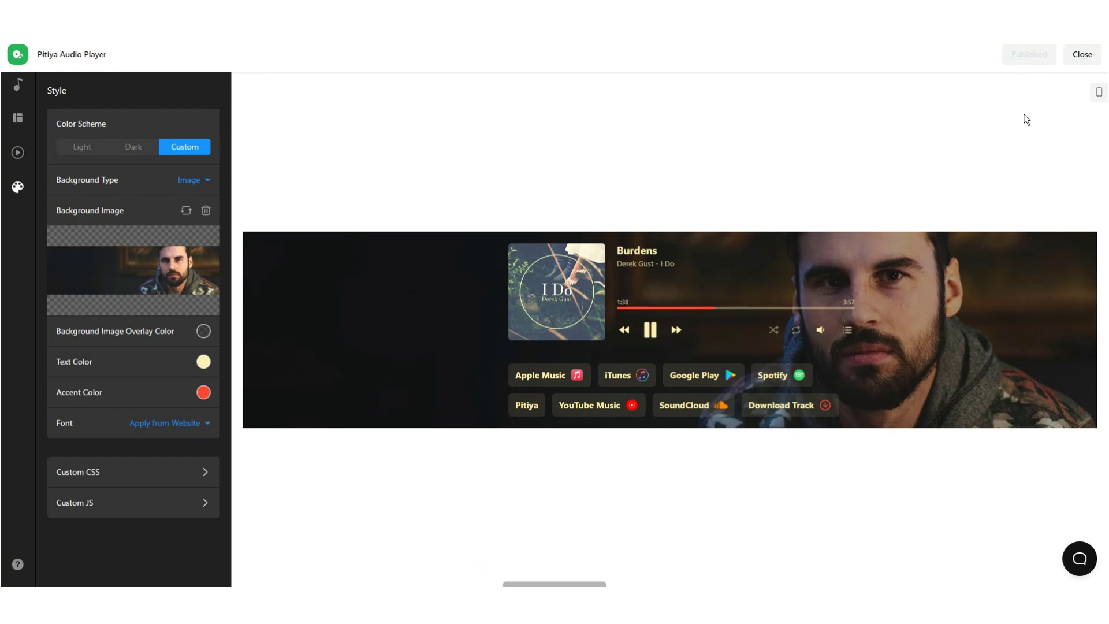
pyautogui.click(1082, 54)
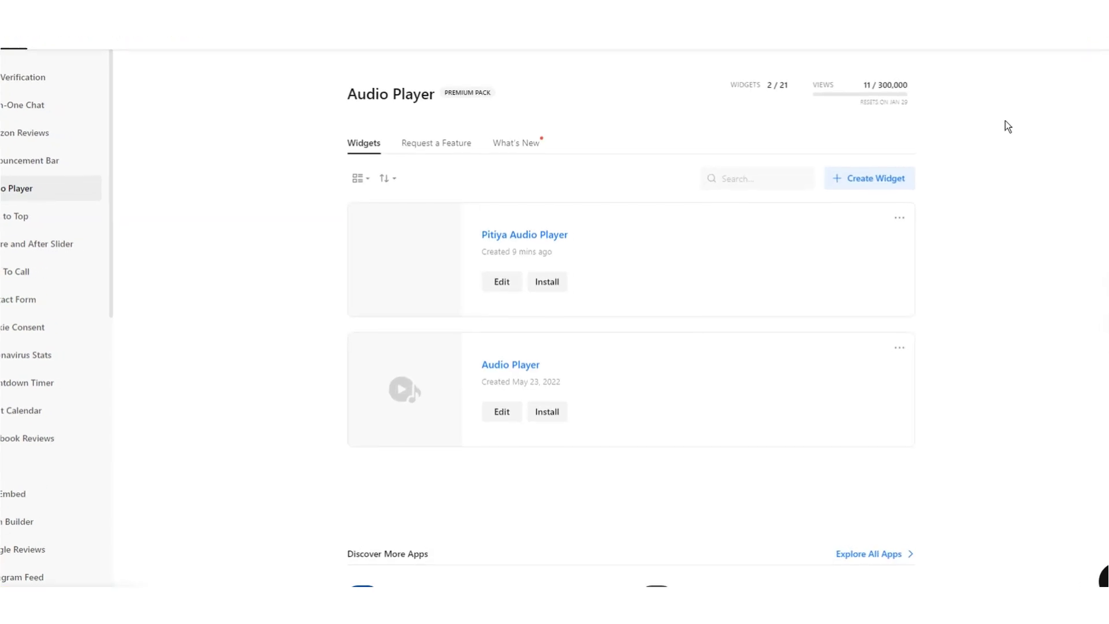
# Open the installation options of the Pitiya Audio Player widget and copy its embed code
pyautogui.click(901, 217)
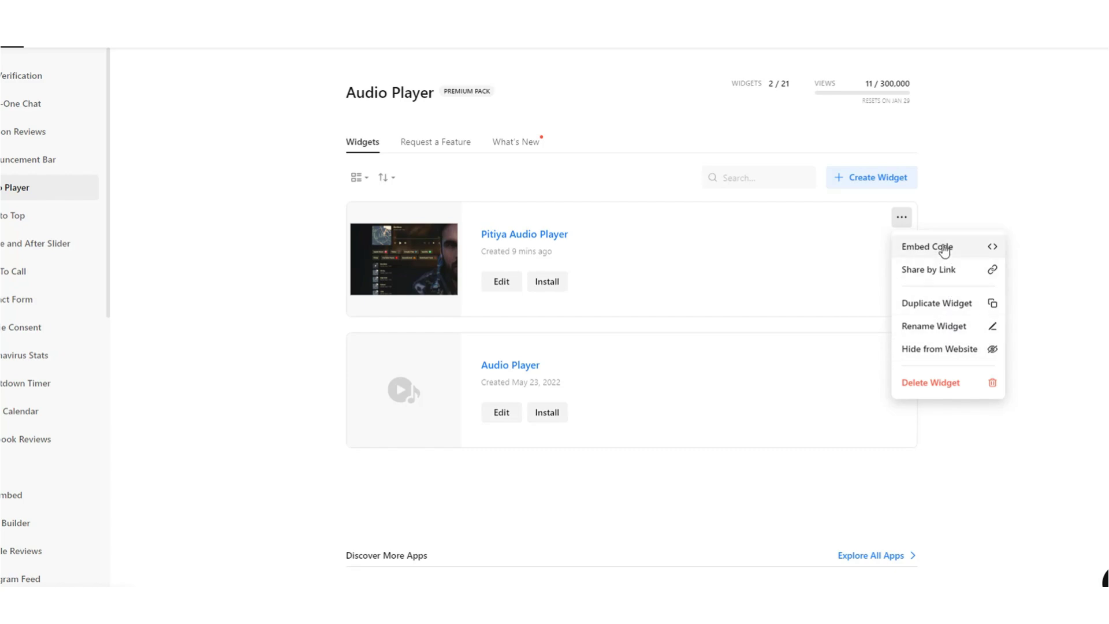
pyautogui.click(851, 242)
pyautogui.click(542, 283)
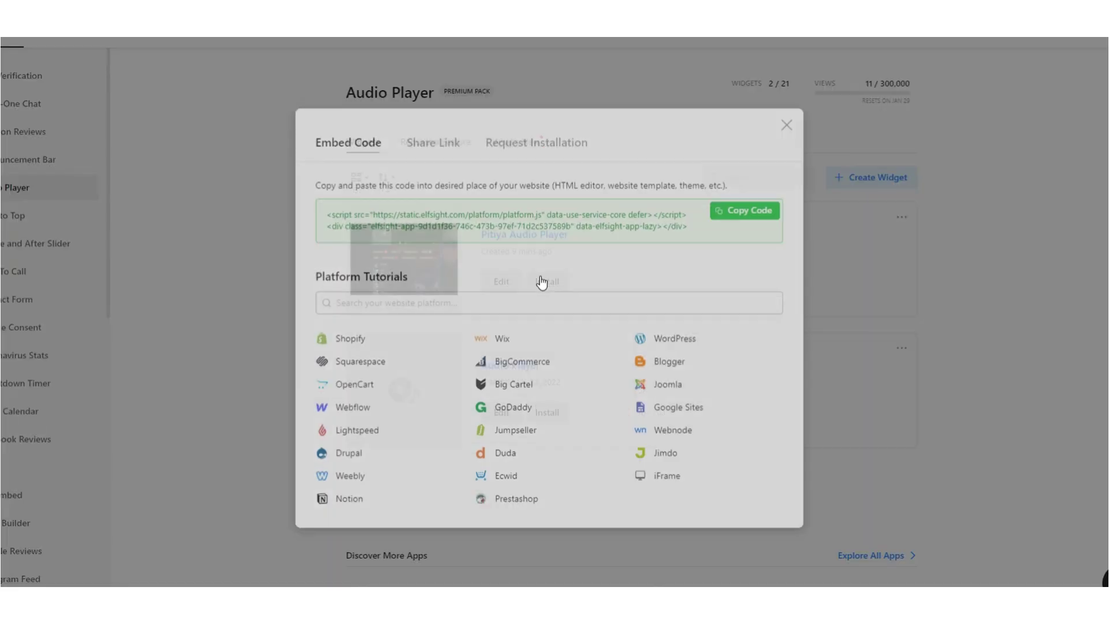
pyautogui.click(735, 212)
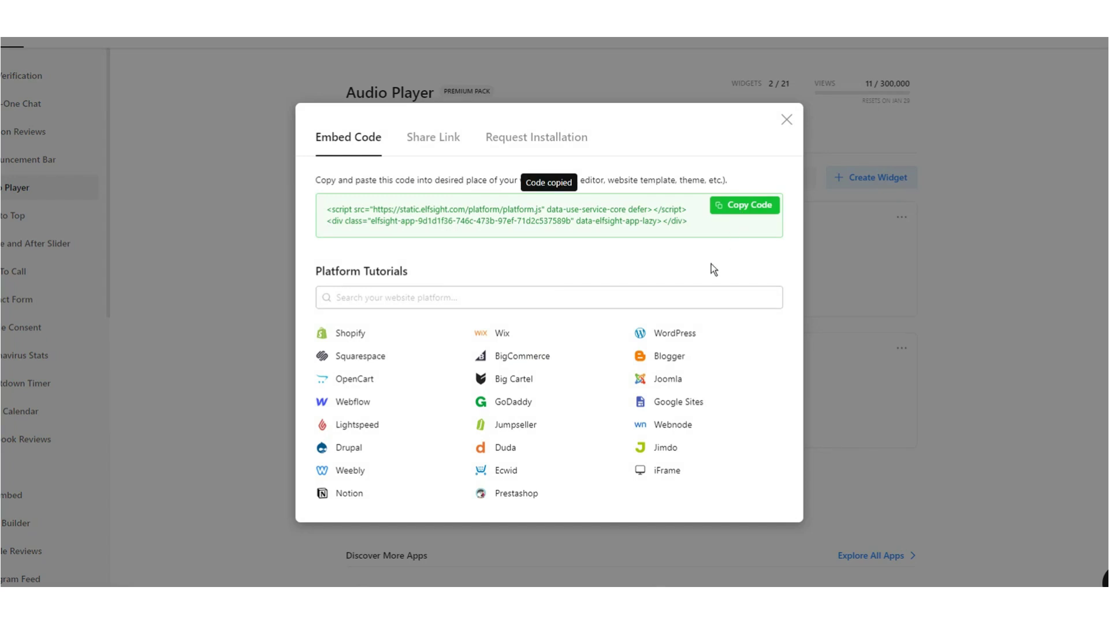